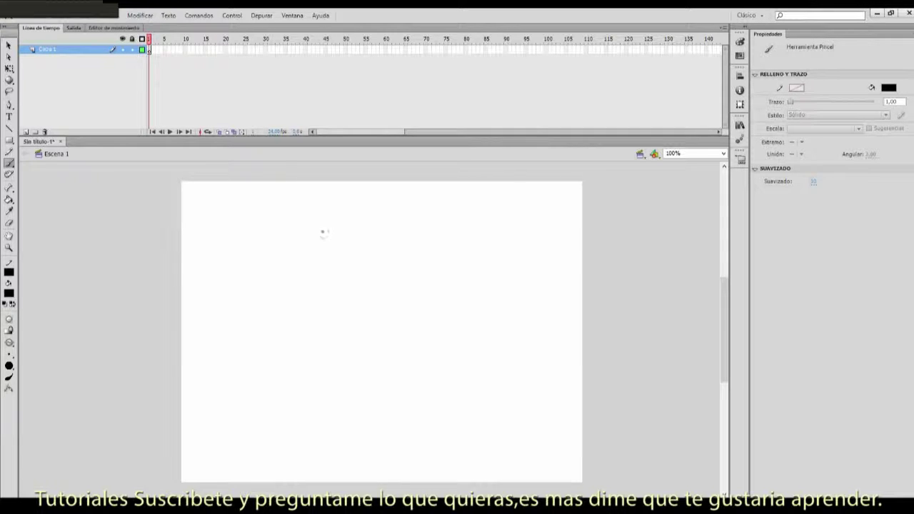
Step: Draw a brain-shaped outline with a short stem and two eyes attached below it, using the black Brush
mouse_move(383, 259)
left_mouse_down()
mouse_move(456, 239)
mouse_move(498, 254)
mouse_move(488, 275)
mouse_move(443, 291)
mouse_move(391, 278)
mouse_move(382, 258)
left_mouse_up()
mouse_move(497, 265)
left_mouse_down()
mouse_move(488, 300)
mouse_move(492, 273)
left_mouse_up()
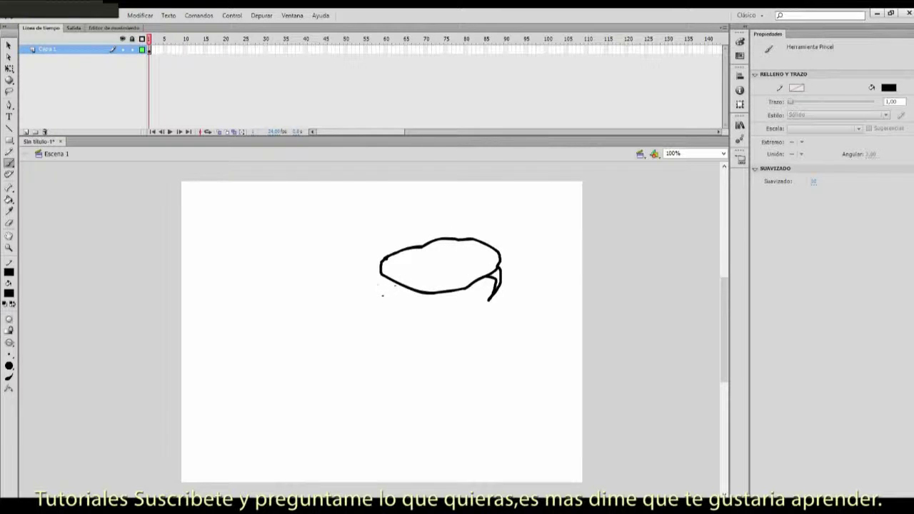
mouse_move(412, 284)
left_mouse_down()
mouse_move(410, 305)
mouse_move(393, 312)
left_mouse_up()
mouse_move(383, 265)
left_mouse_down()
mouse_move(378, 296)
mouse_move(362, 296)
left_mouse_up()
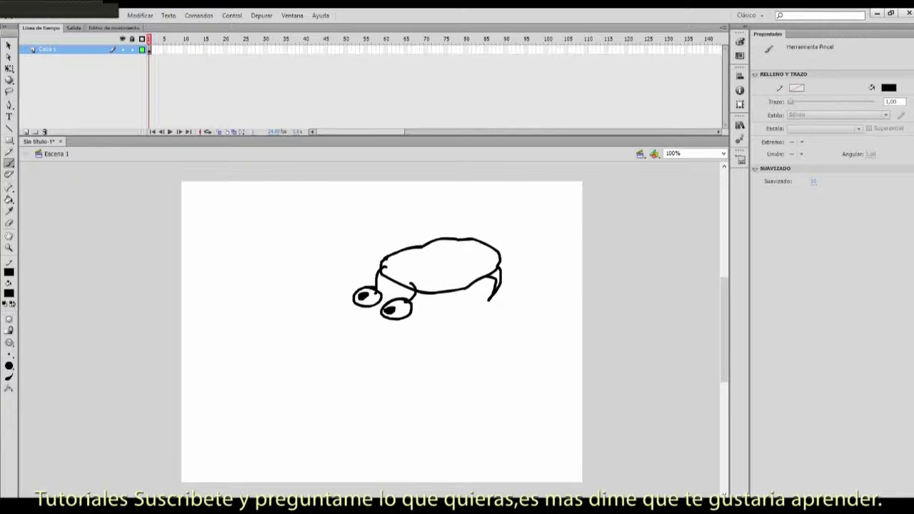
Step: Sketch two diverging sight lines from the eyes, a row of vertical strokes between them, and an arrow from the eyes to the brain
left_click_drag(187, 230, 349, 290)
left_click_drag(376, 323, 221, 414)
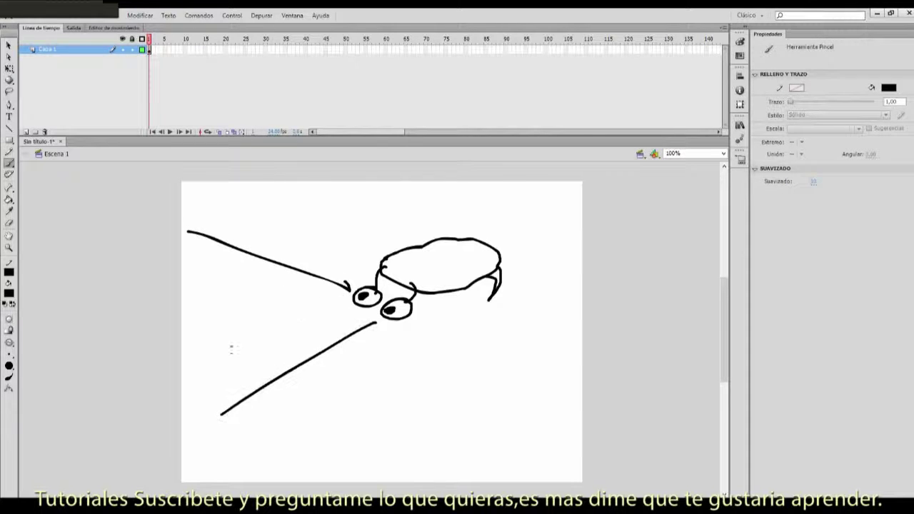
mouse_move(195, 273)
left_mouse_down()
mouse_move(190, 355)
mouse_move(207, 349)
left_mouse_up()
mouse_move(232, 288)
left_mouse_down()
mouse_move(227, 350)
mouse_move(246, 344)
left_mouse_up()
left_click_drag(270, 288, 267, 347)
left_click_drag(300, 289, 296, 336)
left_click_drag(316, 302, 313, 330)
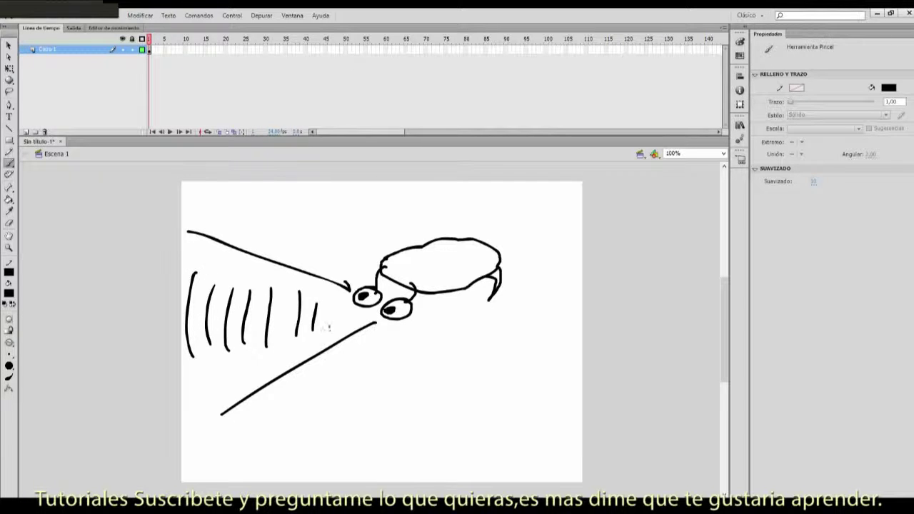
mouse_move(364, 290)
left_mouse_down()
mouse_move(351, 289)
mouse_move(348, 259)
mouse_move(404, 231)
mouse_move(405, 244)
left_mouse_up()
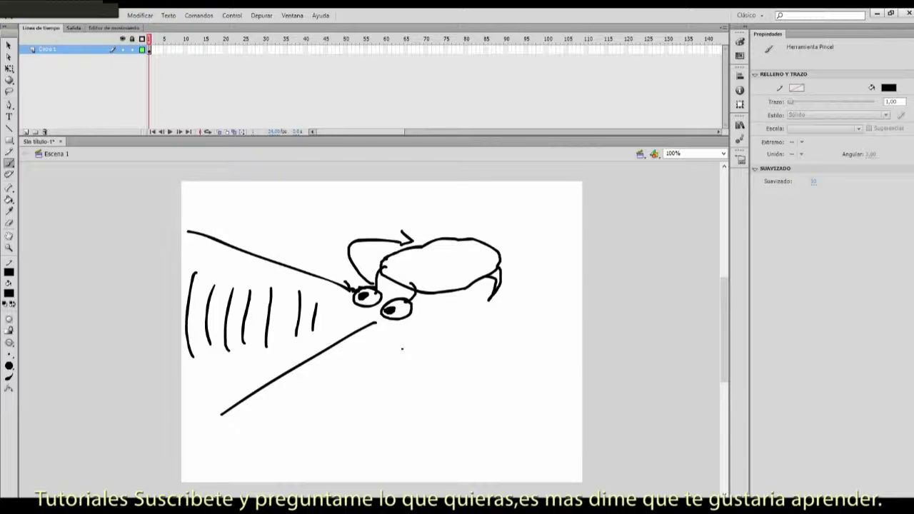
Step: Handwrite "24 FPS" below the brain sketch and underline it with three slanted strokes
mouse_move(391, 353)
left_mouse_down()
mouse_move(395, 378)
mouse_move(417, 380)
left_mouse_up()
left_click_drag(421, 349, 442, 365)
left_click_drag(437, 347, 435, 381)
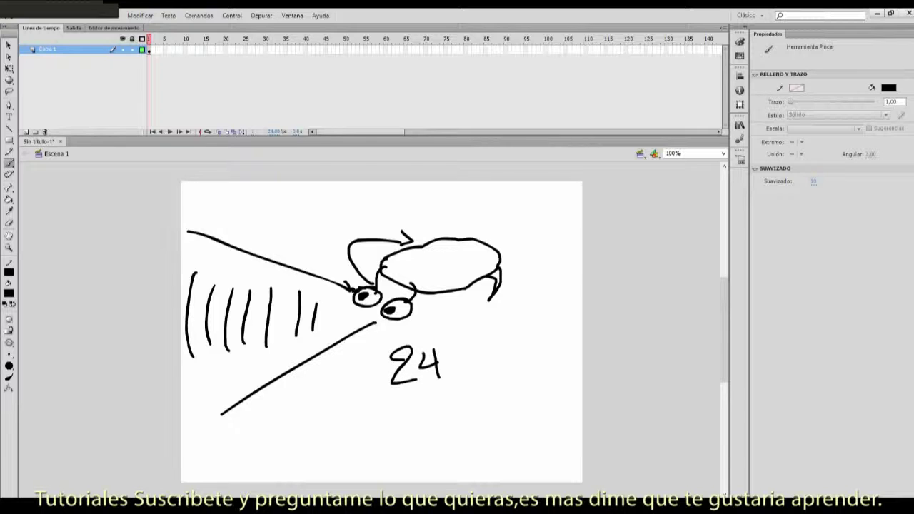
left_click_drag(475, 349, 488, 377)
mouse_move(480, 365)
left_mouse_down()
mouse_move(516, 352)
mouse_move(521, 368)
left_mouse_up()
left_click_drag(556, 333, 533, 356)
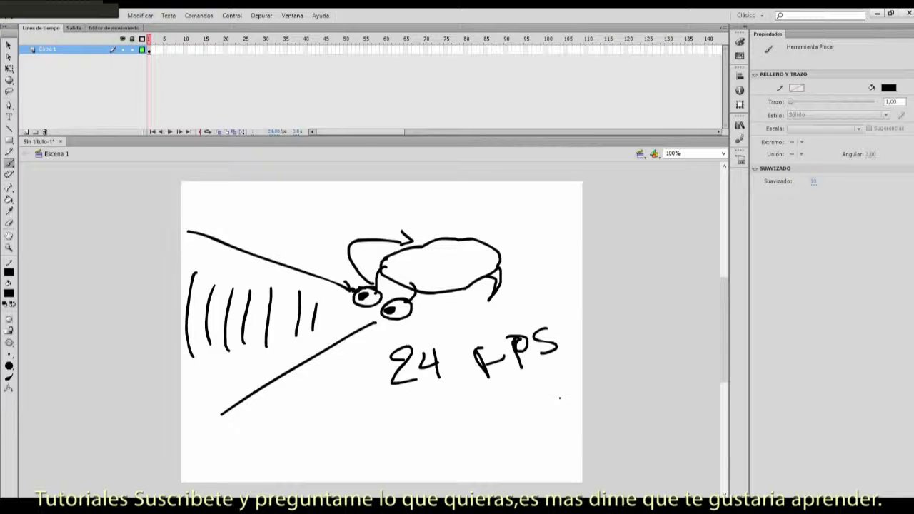
left_click_drag(371, 431, 539, 392)
left_click_drag(391, 431, 526, 391)
left_click_drag(439, 431, 496, 410)
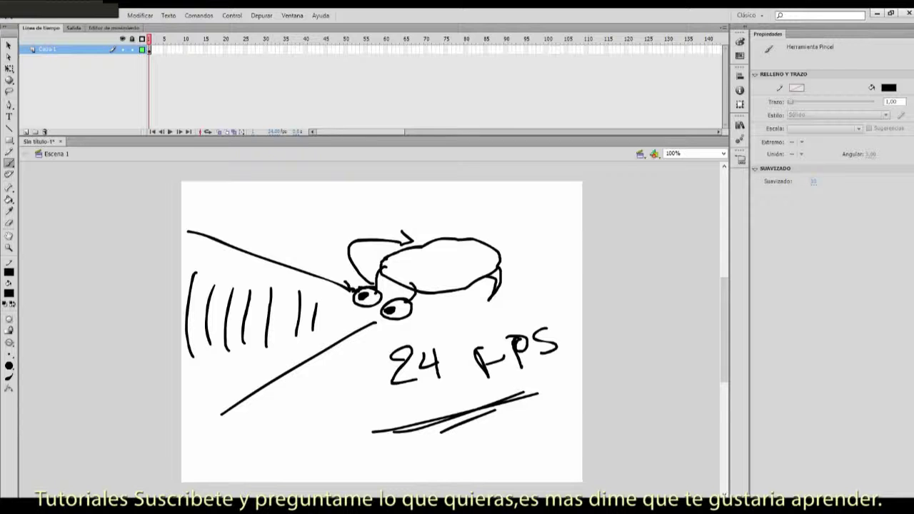
Step: Select the whole drawing on the stage and delete it
left_click(8, 44)
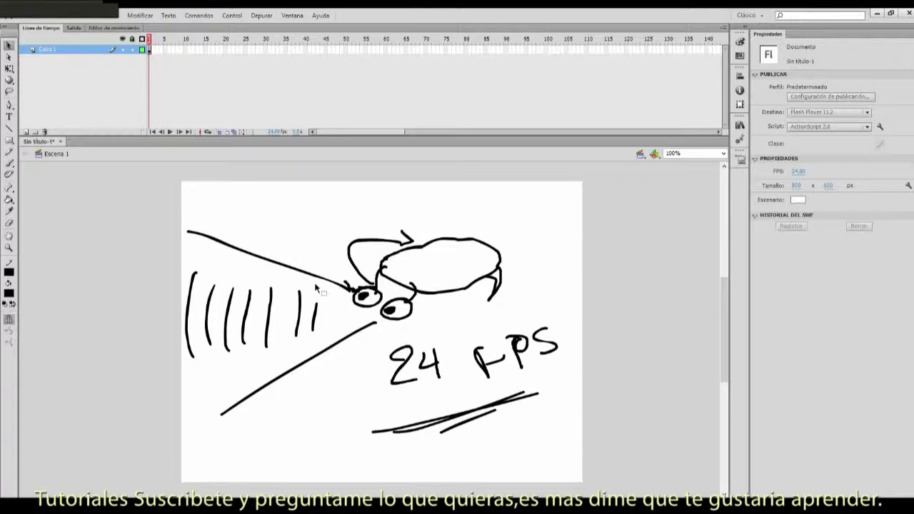
key("ctrl+a")
key("Delete")
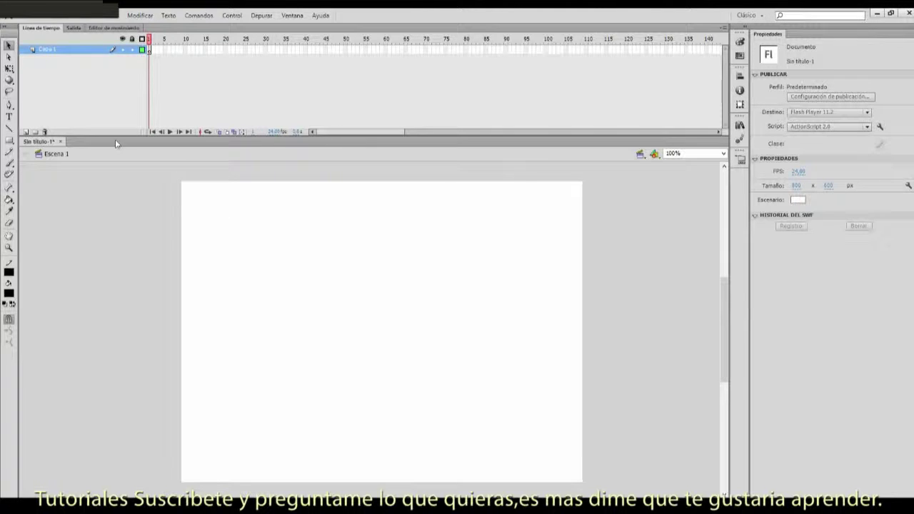
Step: Draw a small stick figure with the Brush in frame 1, in the upper middle of the stage
left_click(9, 163)
mouse_move(368, 231)
left_mouse_down()
mouse_move(386, 241)
mouse_move(365, 226)
mouse_move(369, 271)
mouse_move(391, 270)
mouse_move(367, 288)
left_mouse_up()
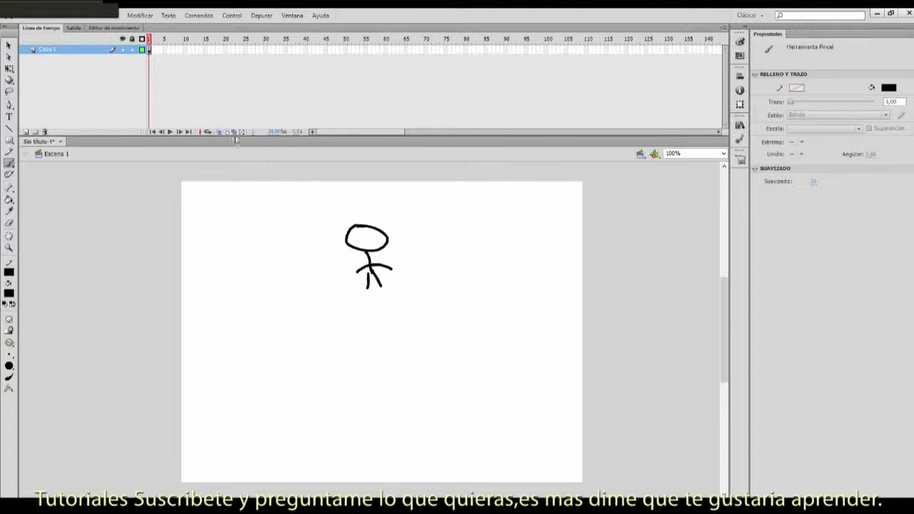
left_click(157, 68)
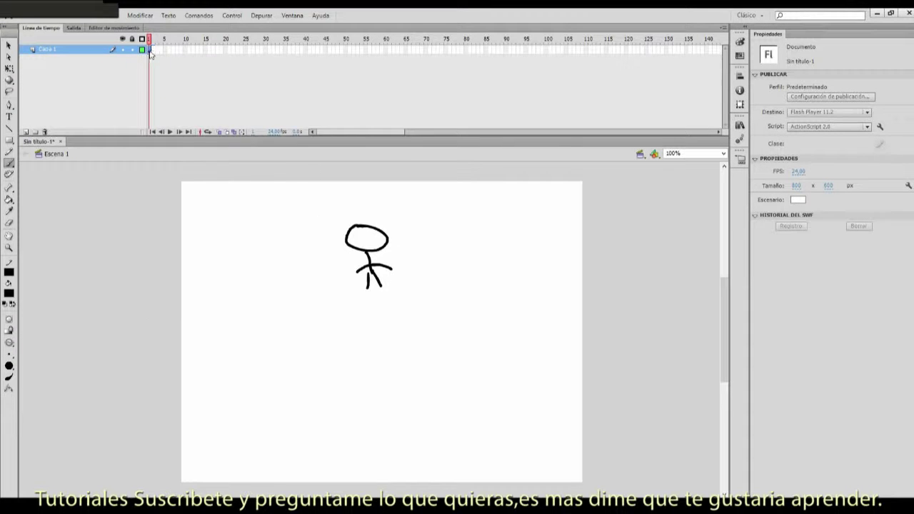
Step: Insert a blank keyframe at frame 2 of the layer
right_click(150, 53)
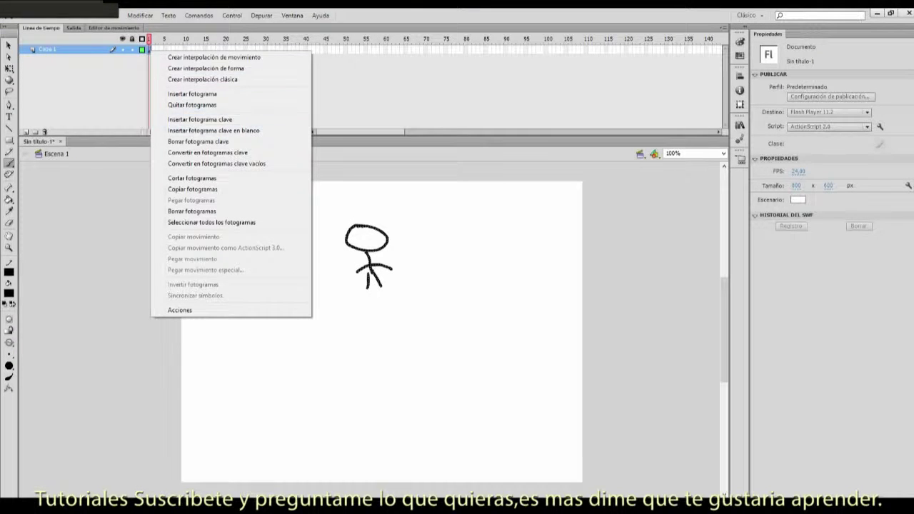
left_click(146, 50)
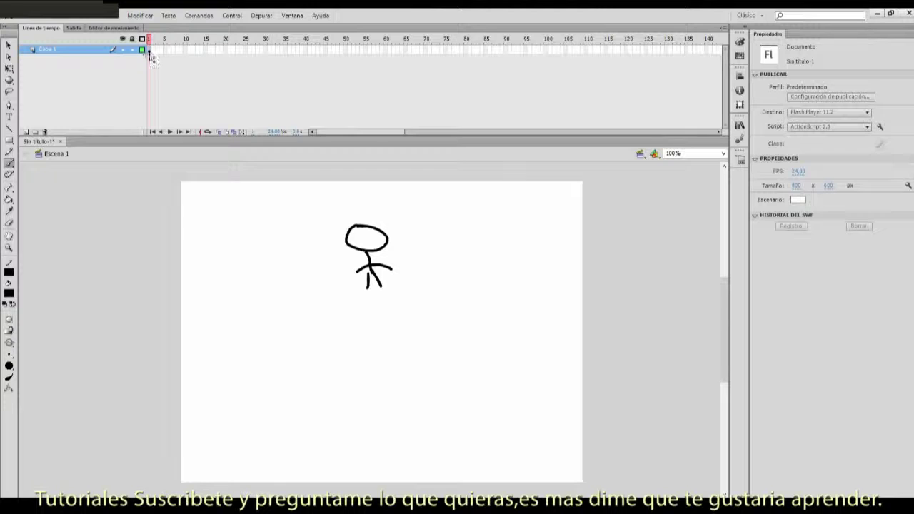
left_click(150, 51)
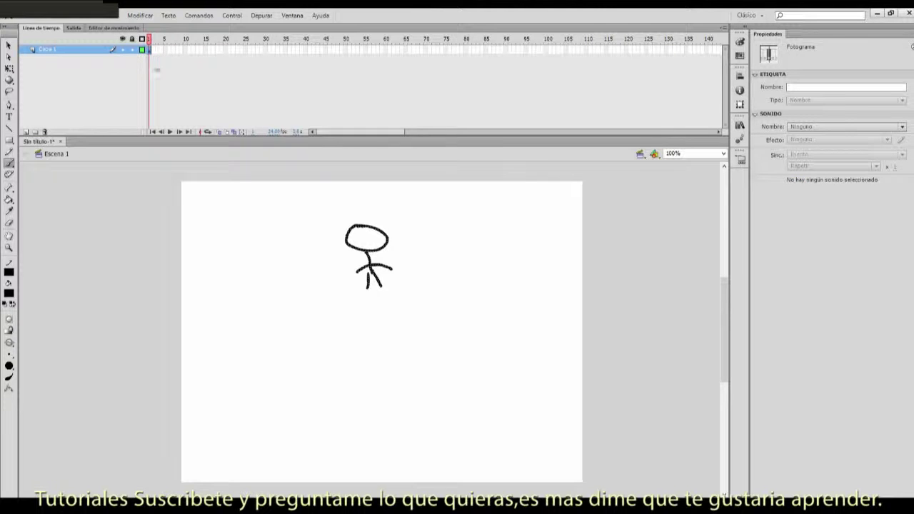
right_click(154, 53)
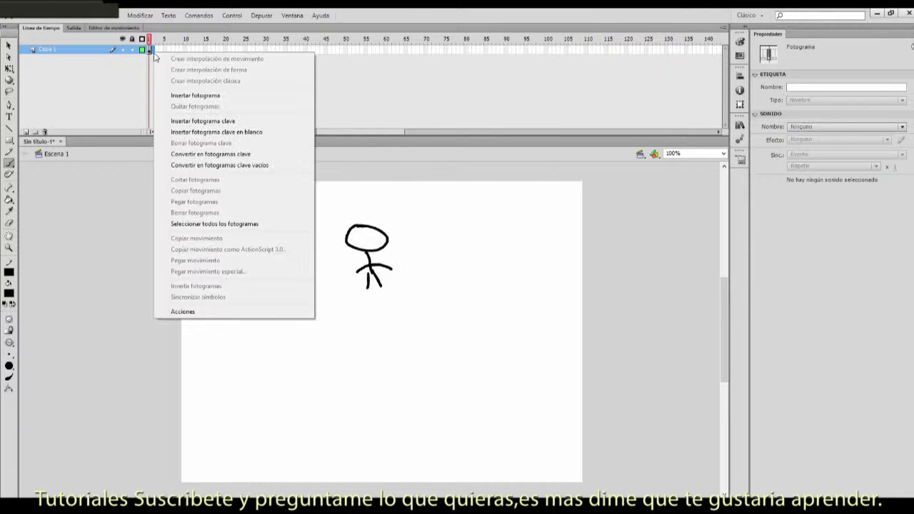
left_click(263, 136)
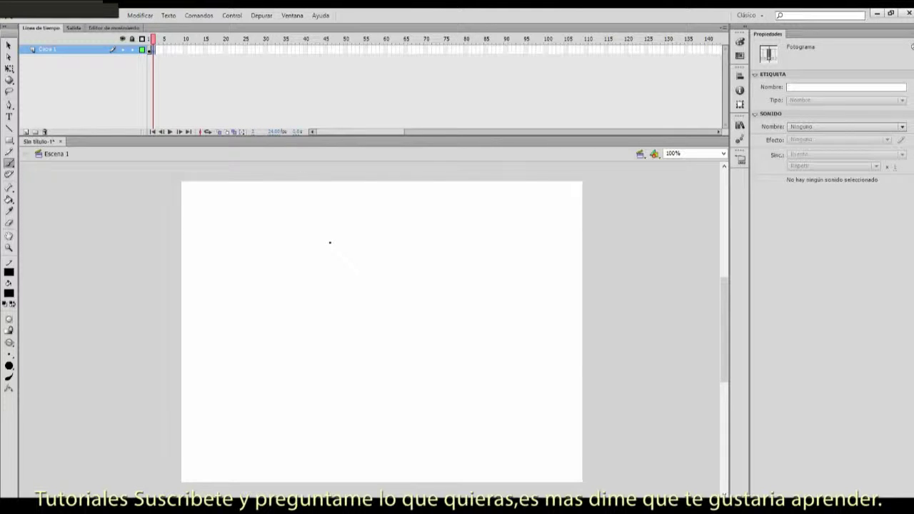
Step: Turn on onion skinning and draw the stick figure over its ghost in frame 2, with bent arms and legs
left_click(221, 132)
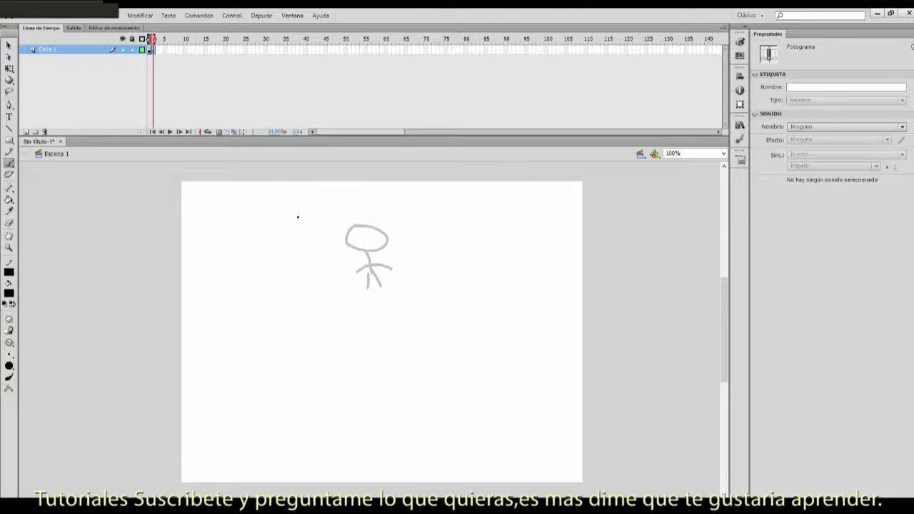
mouse_move(377, 223)
left_mouse_down()
mouse_move(349, 241)
mouse_move(358, 249)
mouse_move(390, 236)
mouse_move(382, 220)
mouse_move(372, 264)
mouse_move(380, 264)
mouse_move(372, 264)
mouse_move(391, 261)
mouse_move(358, 271)
mouse_move(393, 254)
mouse_move(365, 289)
left_mouse_up()
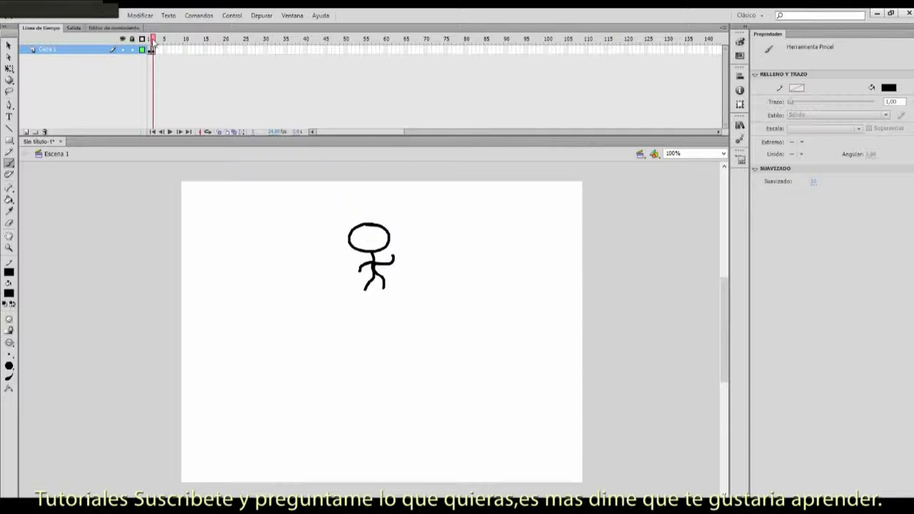
left_click_drag(153, 41, 153, 42)
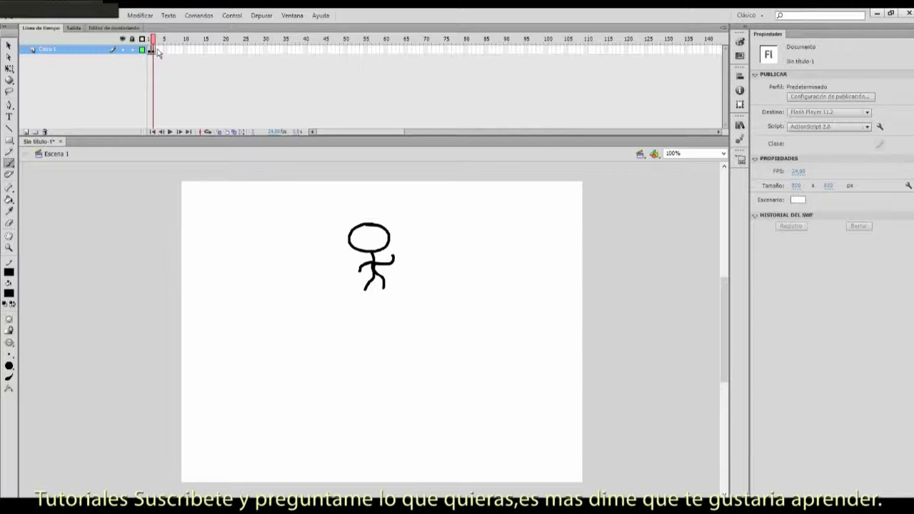
Step: Insert a keyframe at frame 3 and redraw the figure's bent forward arm as a straight one
right_click(158, 50)
left_click(190, 119)
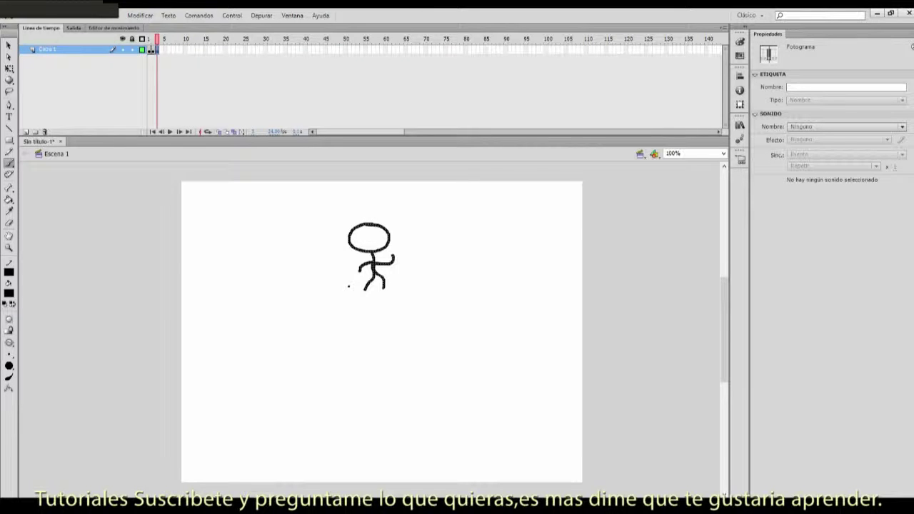
key("e")
left_click_drag(394, 264, 388, 264)
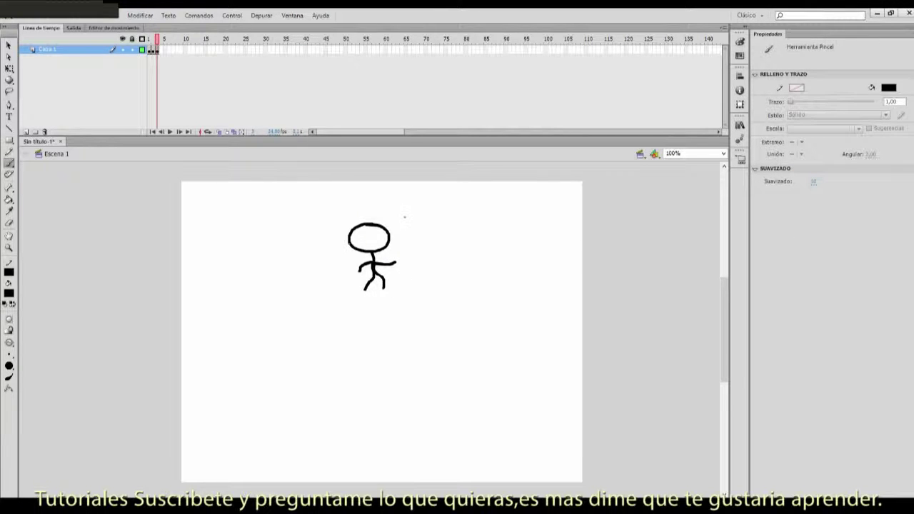
Step: Insert a keyframe at frame 4, erase the figure's arms and legs, and redraw them in a new running pose
right_click(163, 51)
left_click(205, 128)
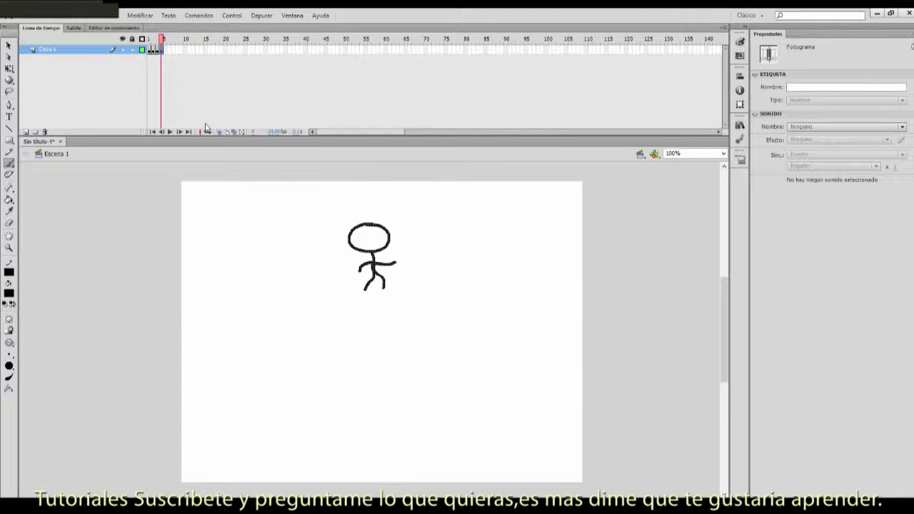
key("e")
left_click_drag(391, 281, 374, 286)
key("b")
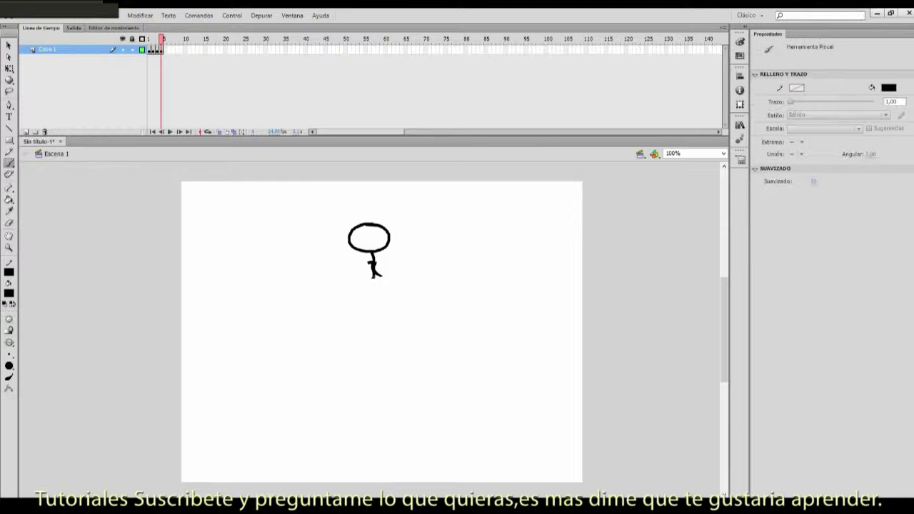
left_click_drag(375, 277, 394, 272)
Step: Test the movie to preview the stick figure animation, and close the preview window
mouse_move(163, 41)
left_mouse_down()
mouse_move(153, 40)
mouse_move(168, 51)
left_mouse_up()
left_click(166, 51)
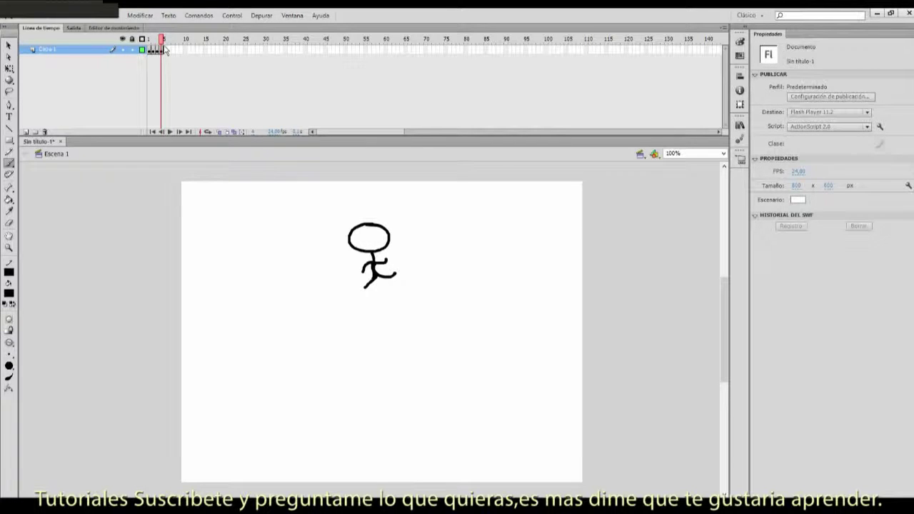
key("ctrl+Return")
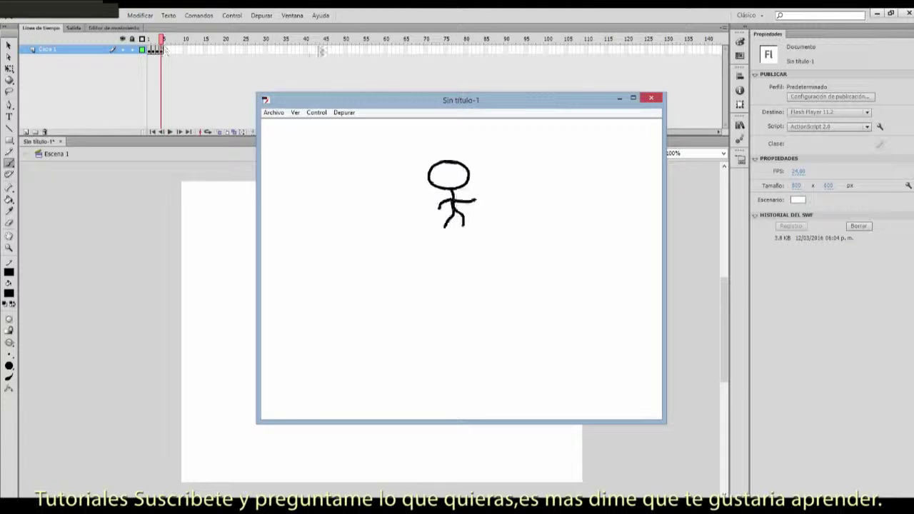
left_click(650, 98)
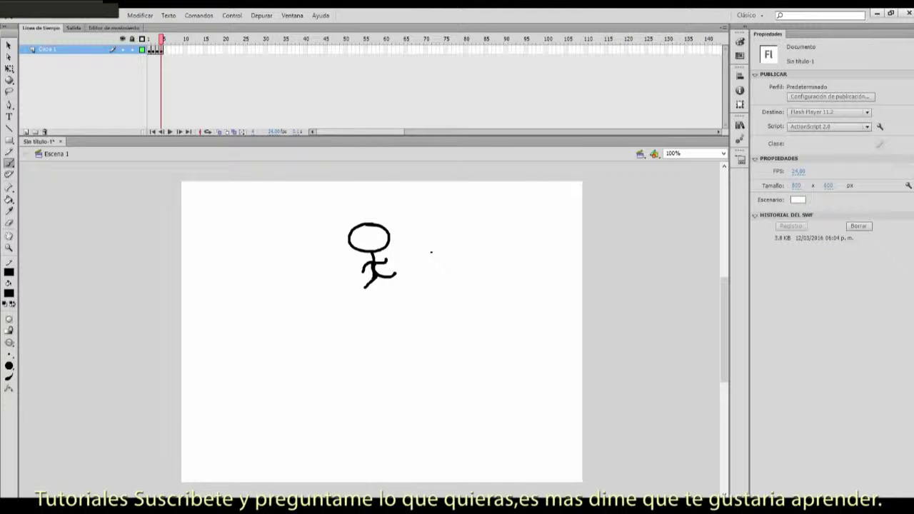
Step: Handwrite an underlined "Frame to frame" beside the figure and an underlined "1" below it in frame 4
mouse_move(436, 233)
left_mouse_down()
mouse_move(449, 251)
mouse_move(436, 243)
mouse_move(452, 229)
mouse_move(461, 248)
mouse_move(485, 242)
mouse_move(488, 230)
mouse_move(511, 228)
mouse_move(488, 258)
mouse_move(514, 273)
mouse_move(505, 271)
mouse_move(576, 243)
left_mouse_up()
left_click_drag(504, 294, 604, 243)
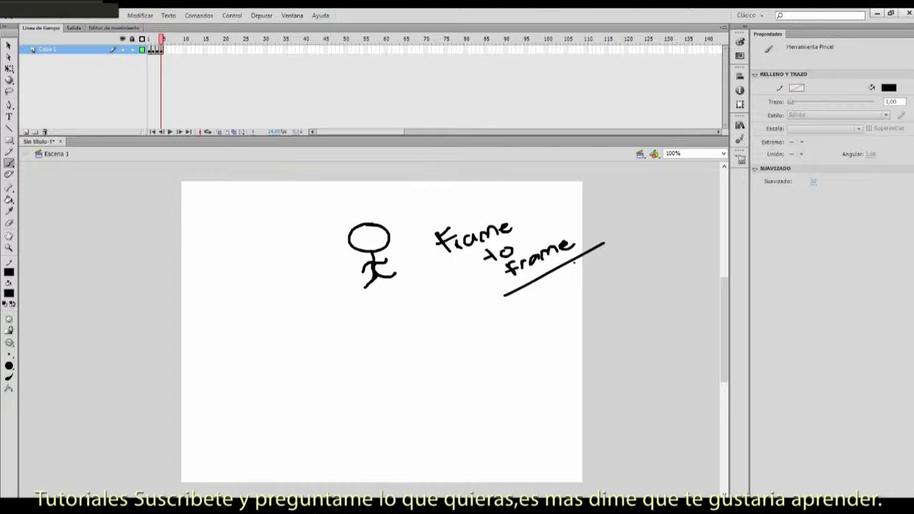
left_click_drag(236, 333, 258, 341)
left_click_drag(230, 358, 299, 330)
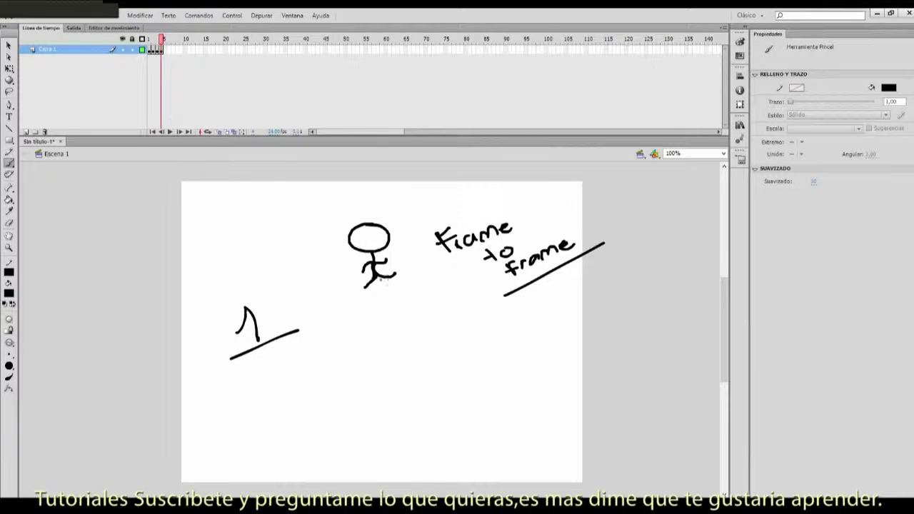
Step: Select everything on the stage in frame 4 and delete it
left_click(9, 45)
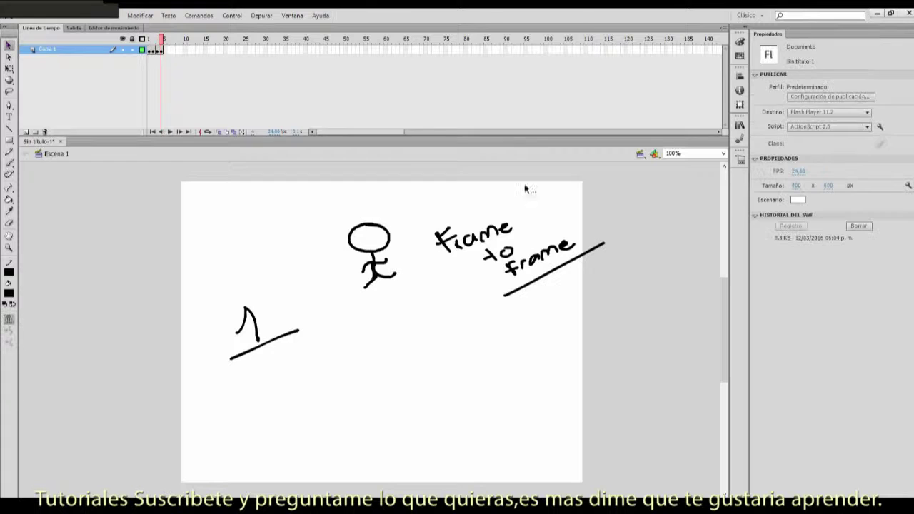
key("ctrl+a")
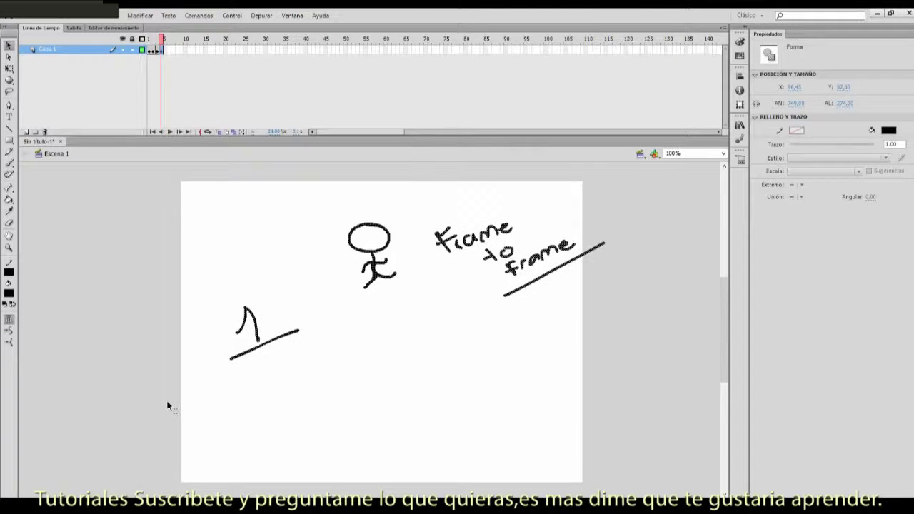
key("Delete")
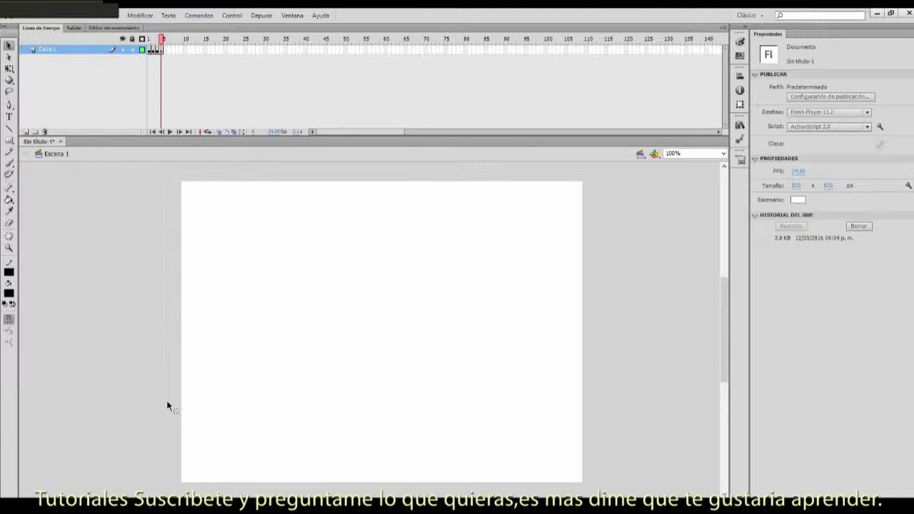
Step: Select all the animation's frames on the layer and remove them from the timeline
left_click(9, 163)
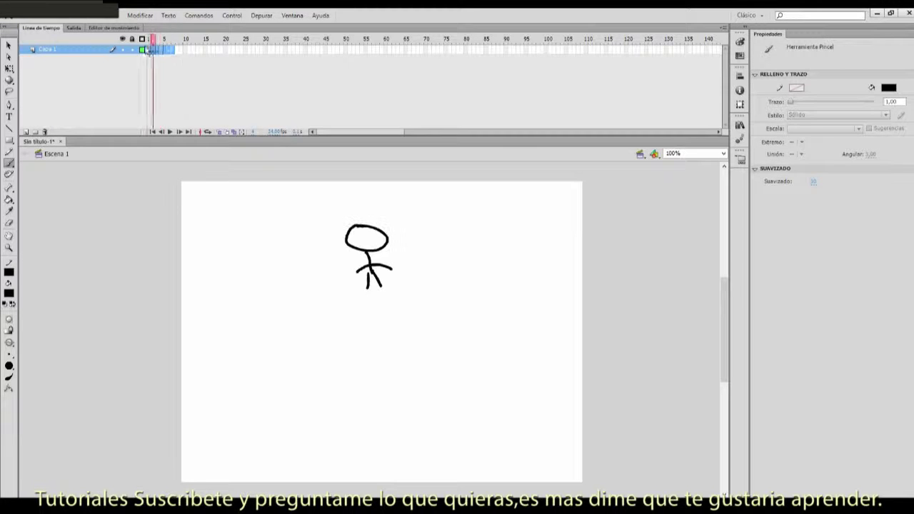
left_click(170, 49)
right_click(169, 50)
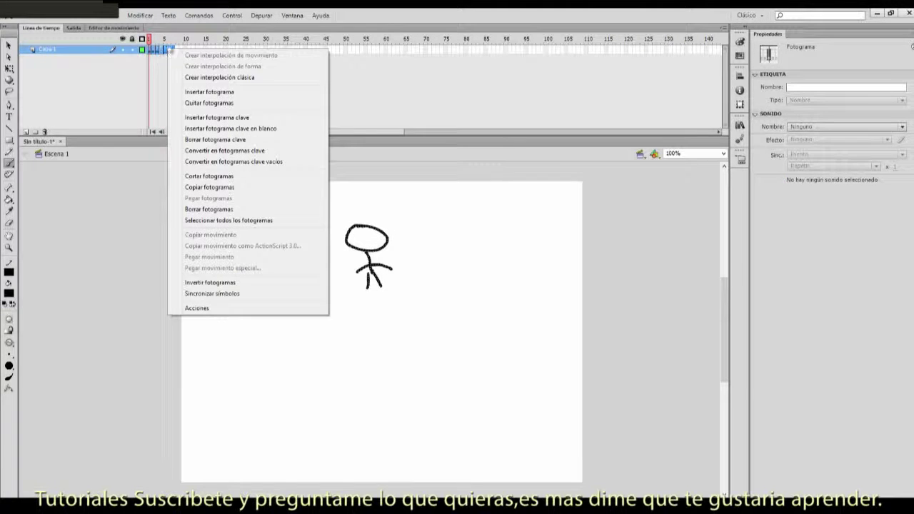
left_click(193, 103)
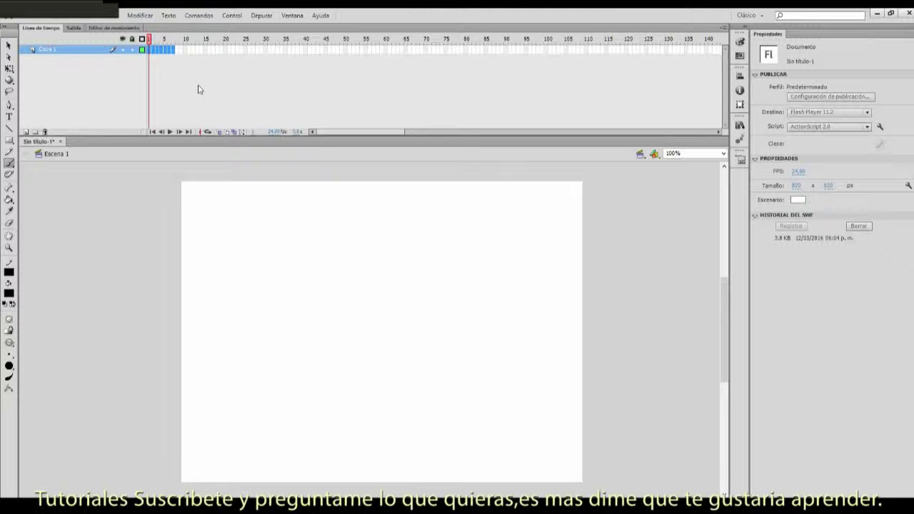
Step: Insert a keyframe in frame 1 of the layer and draw a black circle near the stage's left edge with the Brush
left_click(142, 77)
right_click(150, 53)
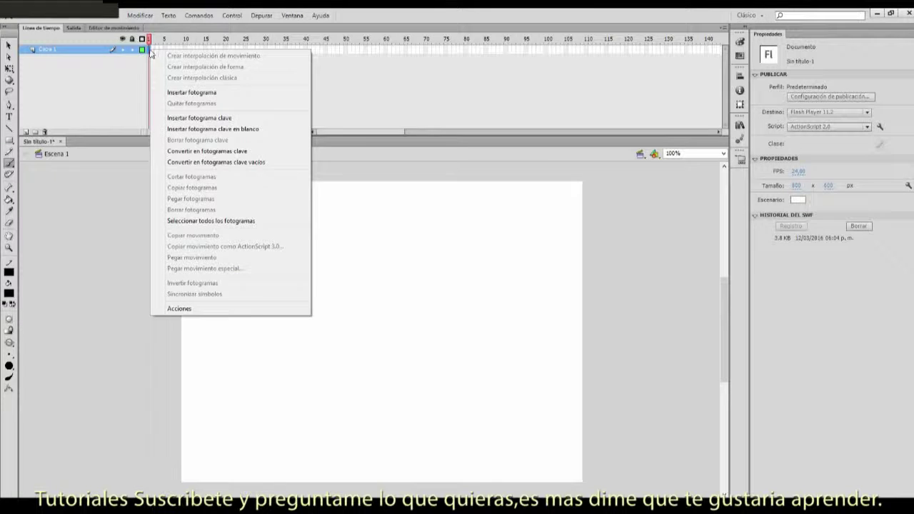
left_click(205, 117)
mouse_move(234, 252)
left_mouse_down()
mouse_move(197, 280)
mouse_move(219, 297)
mouse_move(249, 277)
mouse_move(226, 252)
left_mouse_up()
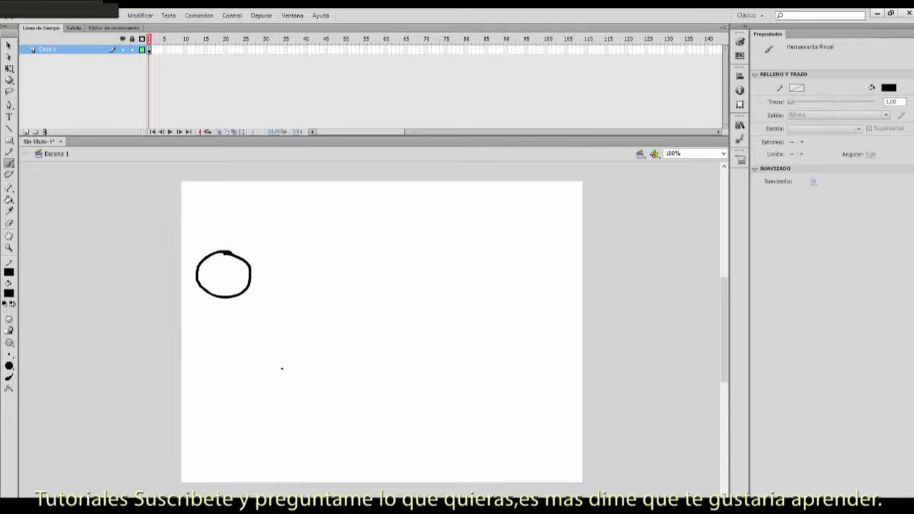
Step: Try the Free Transform and Lasso tools by selecting the circle with each of them
left_click(9, 199)
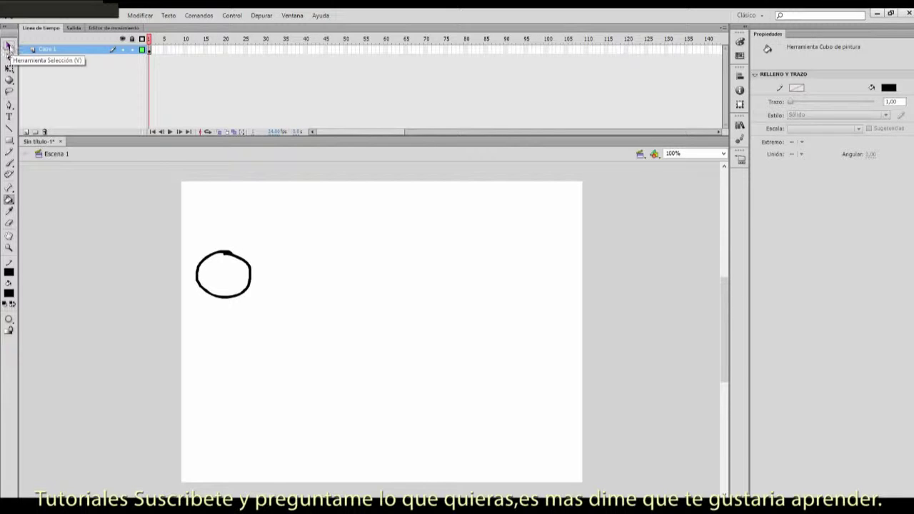
left_click(10, 46)
left_click(9, 68)
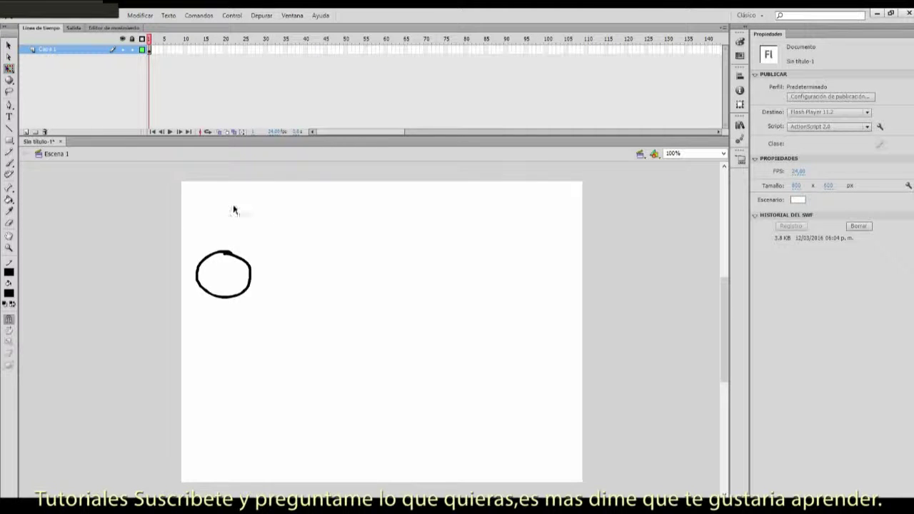
left_click_drag(266, 229, 190, 312)
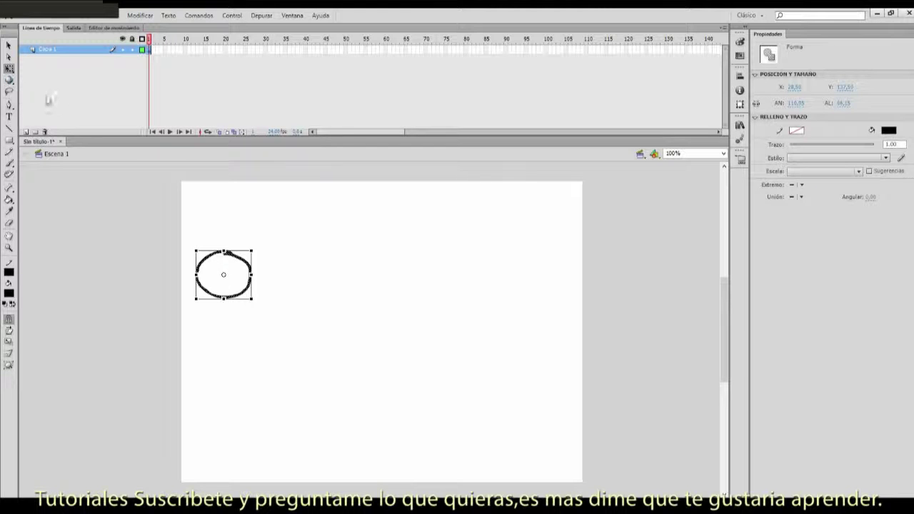
left_click(10, 92)
mouse_move(273, 218)
left_mouse_down()
mouse_move(246, 321)
mouse_move(200, 304)
left_mouse_up()
Step: Draw a small closed four-sided outline with the Pen tool and a slanted line above it, both outside the stage
left_click(10, 104)
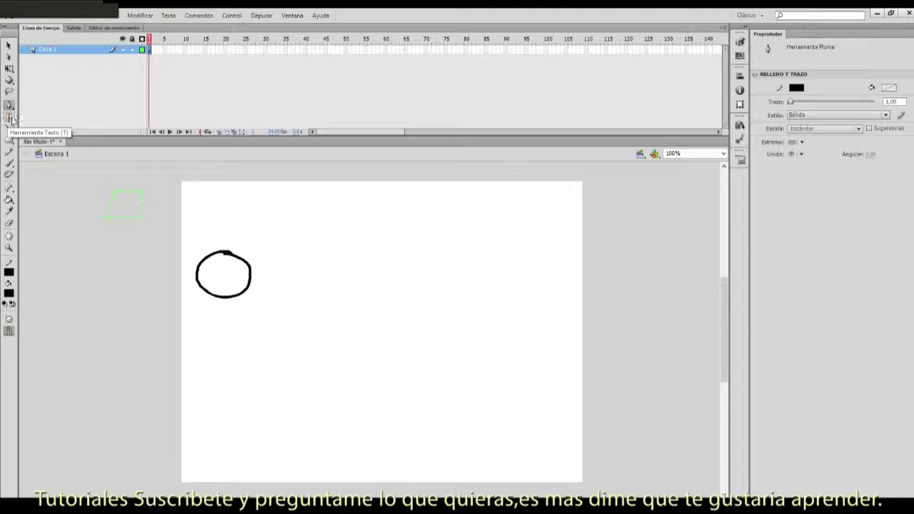
left_click(9, 128)
left_click_drag(84, 186, 143, 178)
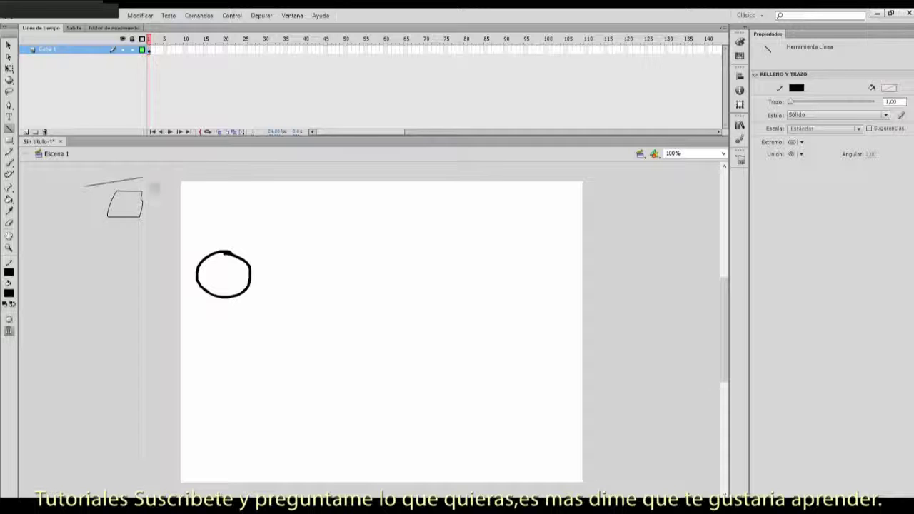
Step: Review the Rectangle tool variants and the Deco tool options, and sample the circle's black outline with the Eyedropper
left_click(9, 139)
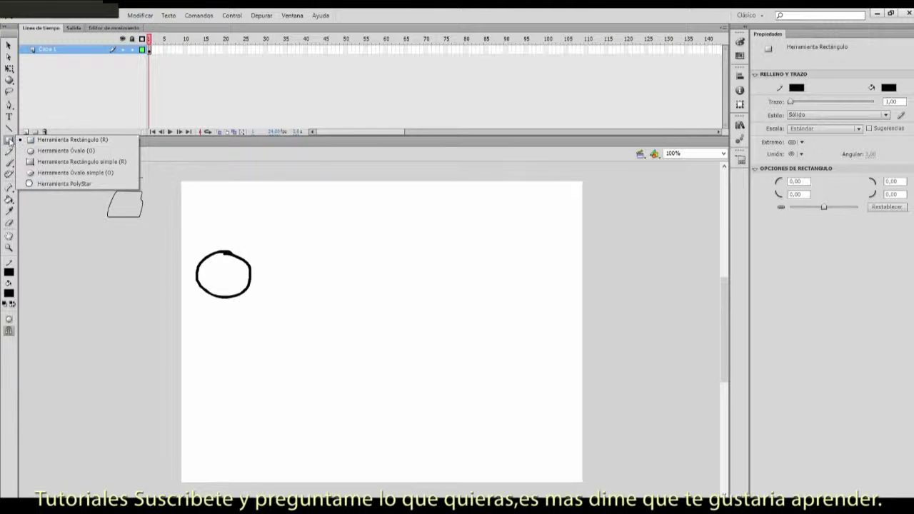
left_click(29, 141)
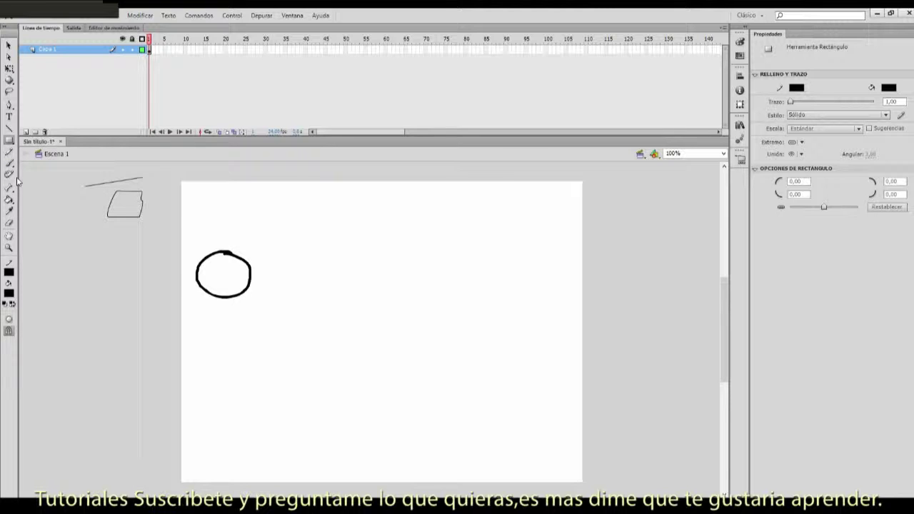
left_click(9, 174)
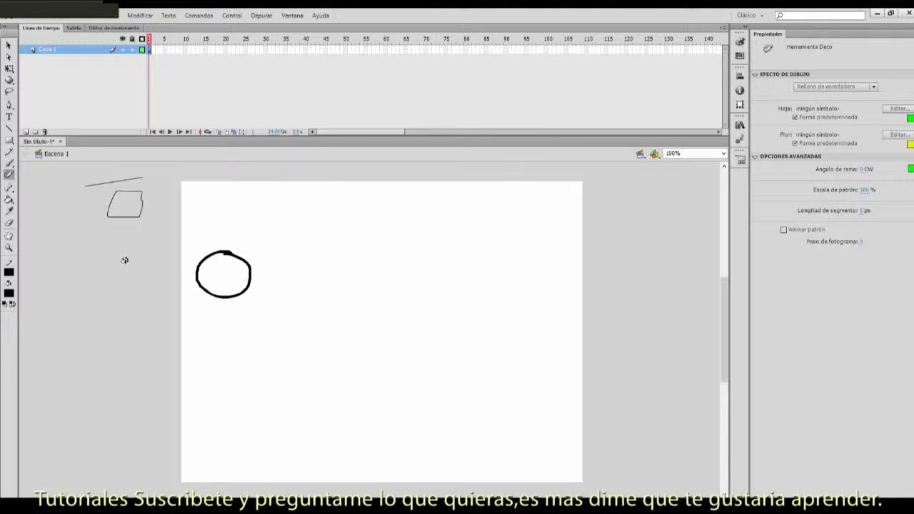
left_click(9, 45)
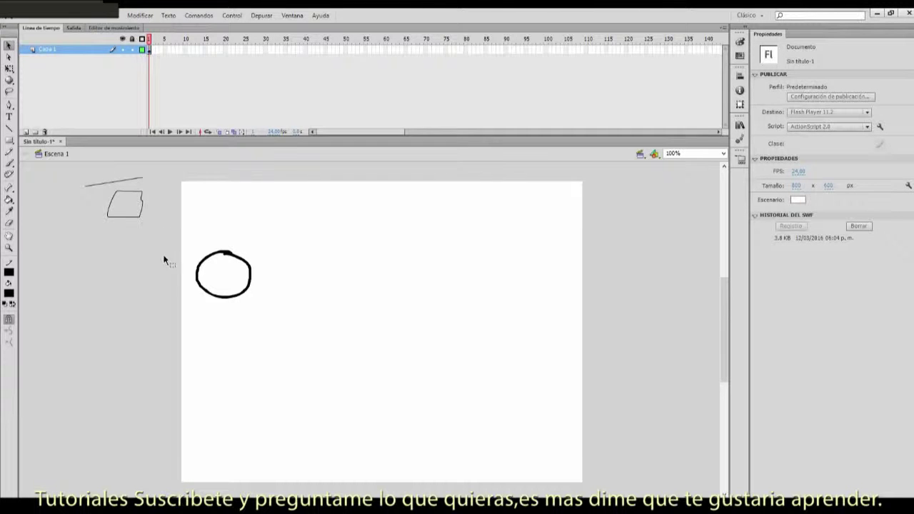
left_click_drag(249, 217, 198, 245)
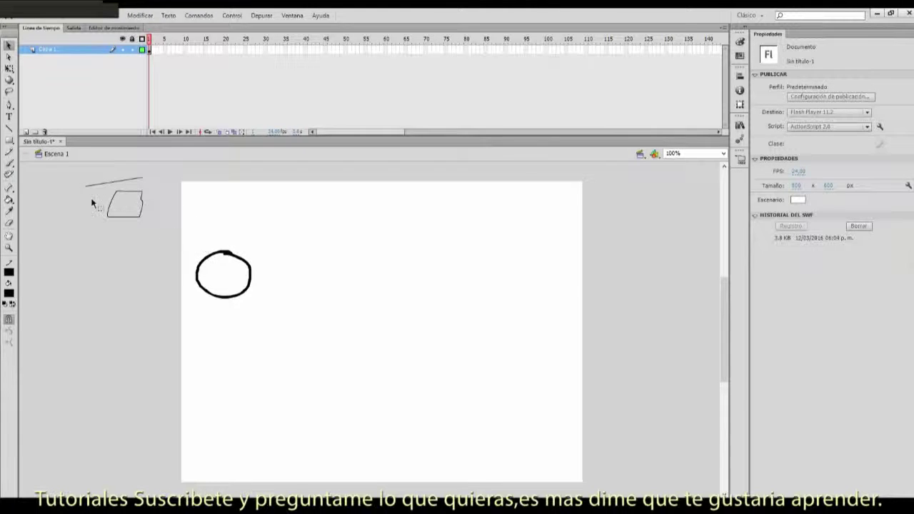
left_click(10, 210)
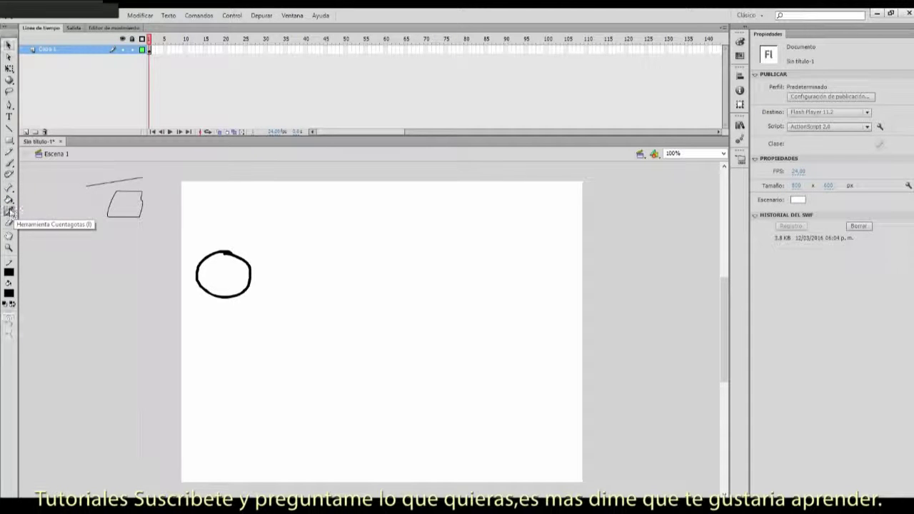
left_click(227, 252)
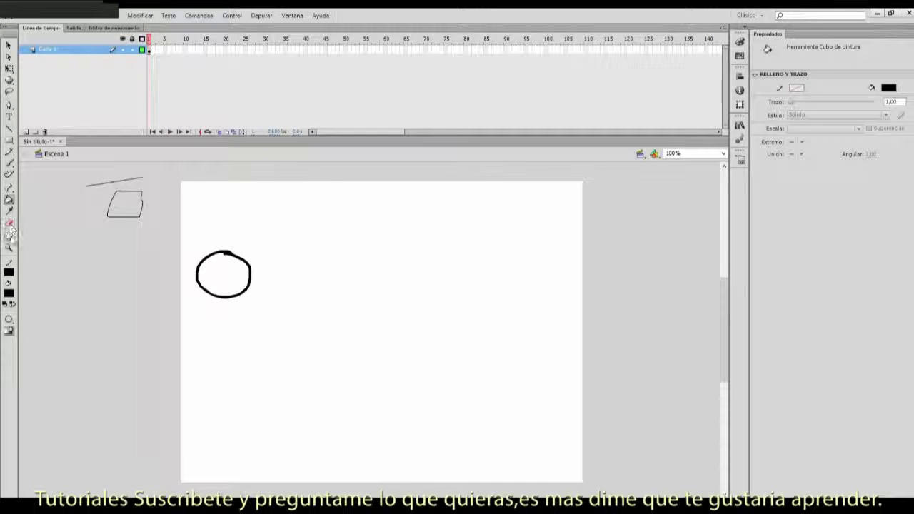
Step: Try the Hand and Zoom tools by panning the stage, enlarging it to 200%, and reducing it back to 100%
left_click(10, 235)
mouse_move(236, 245)
left_mouse_down()
mouse_move(273, 257)
mouse_move(243, 237)
left_mouse_up()
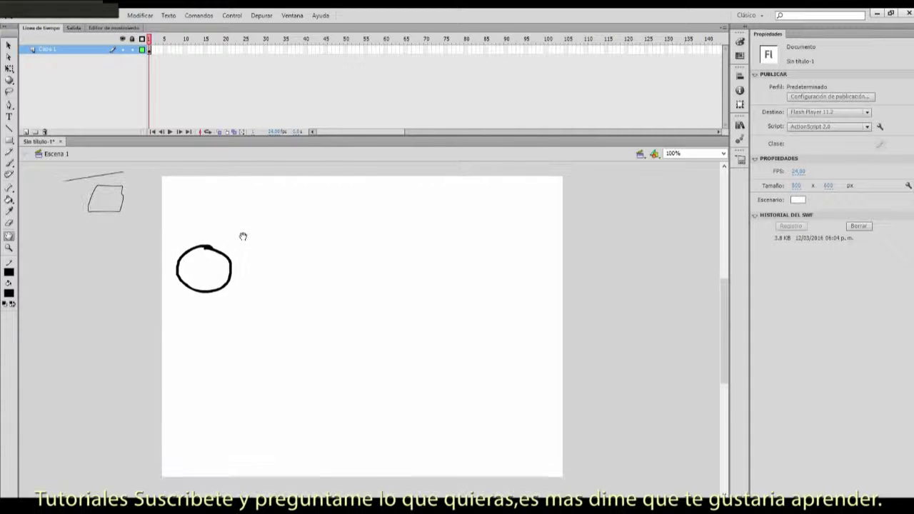
left_click(9, 247)
left_click(245, 257)
left_click(9, 330)
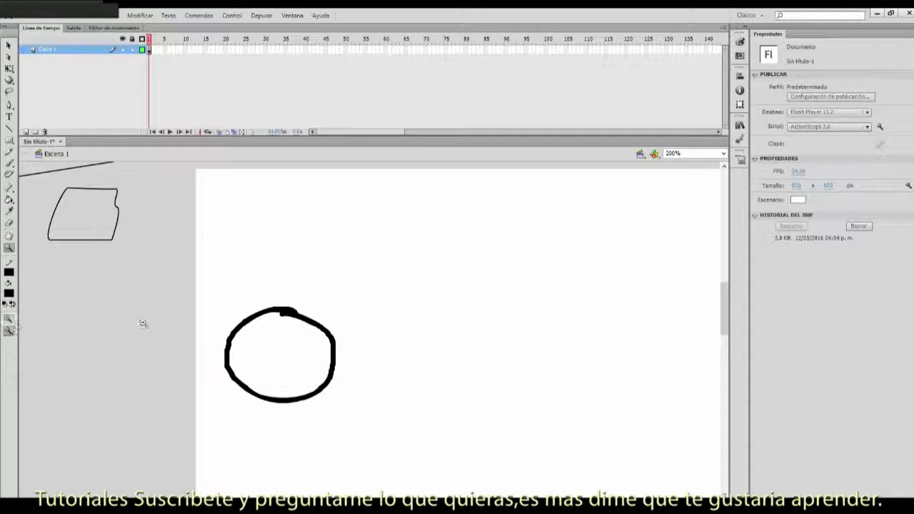
left_click(379, 291)
scroll(702, 357, "right", 3)
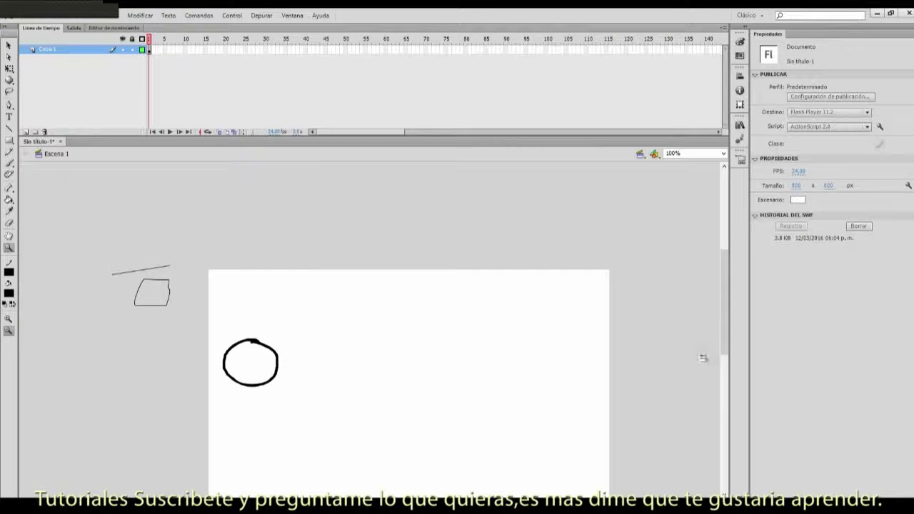
scroll(714, 346, "down", 3)
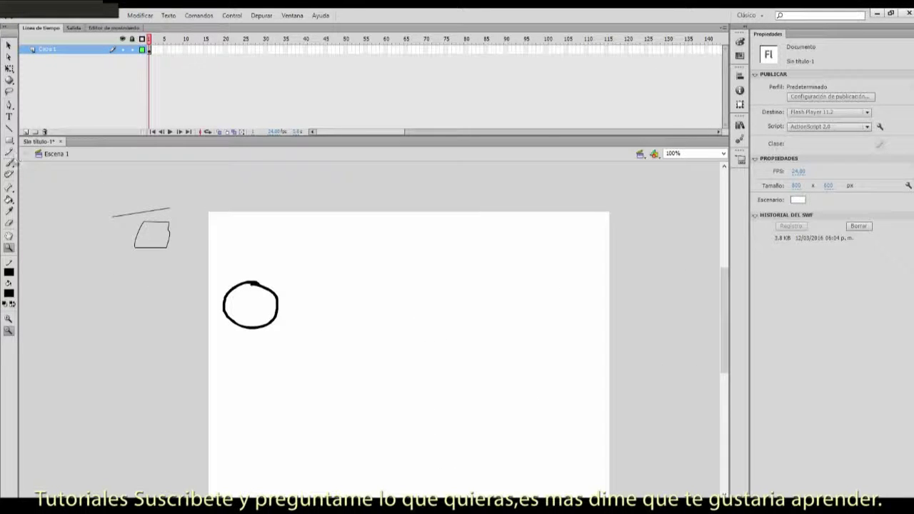
Step: Select the four-sided outline and the line outside the stage and delete them
left_click(10, 163)
left_click(9, 44)
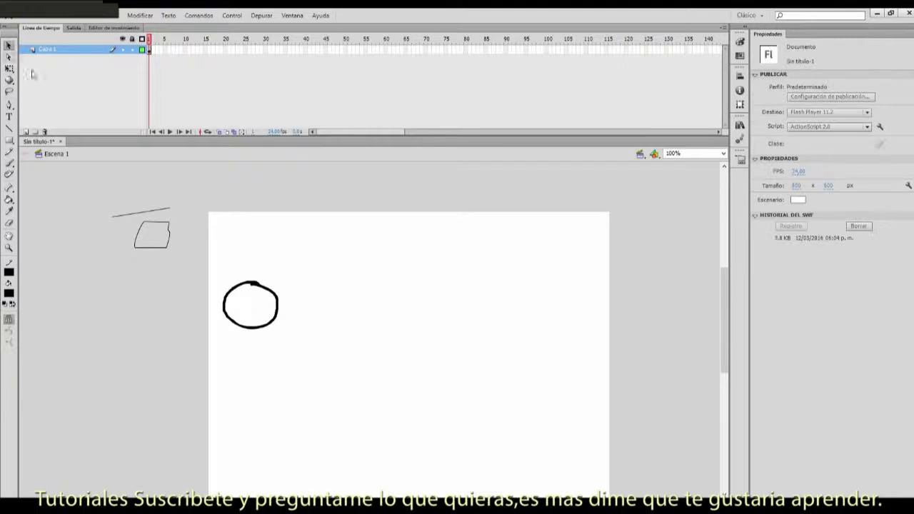
left_click_drag(187, 195, 76, 283)
key("Delete")
left_click_drag(346, 269, 286, 238)
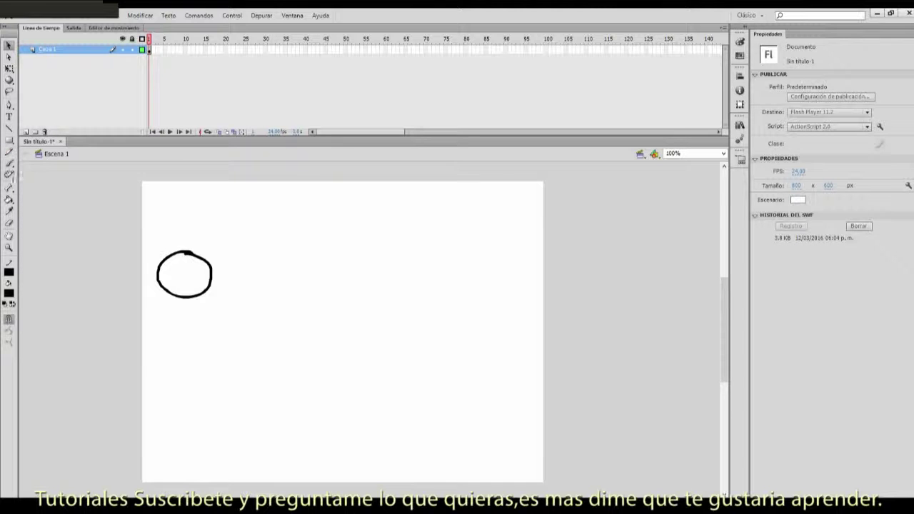
Step: Set the fill color to green #00CC00 and fill the circle with the Paint Bucket
left_click(9, 199)
left_click(9, 293)
left_click(68, 313)
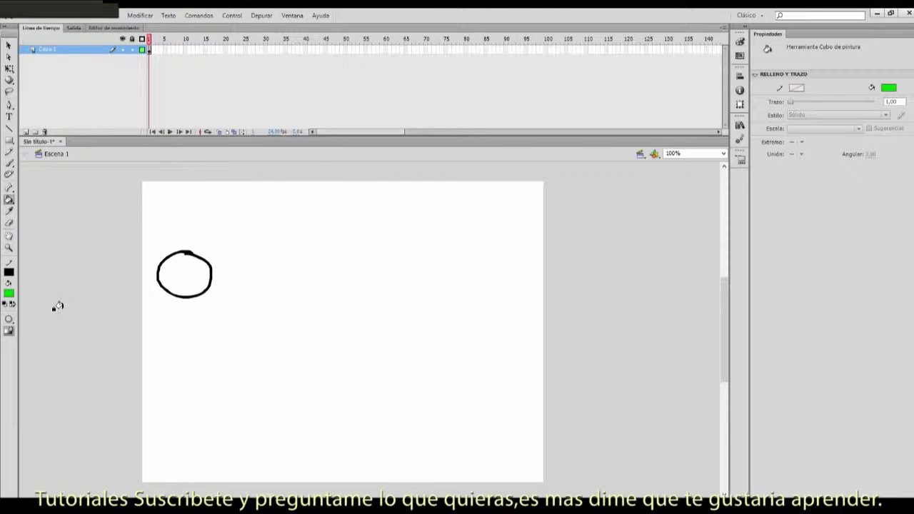
left_click(163, 265)
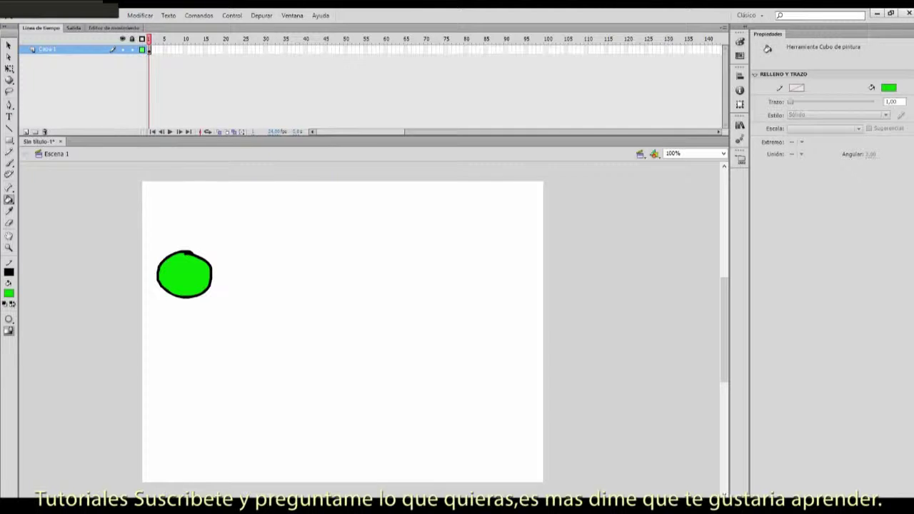
left_click(9, 293)
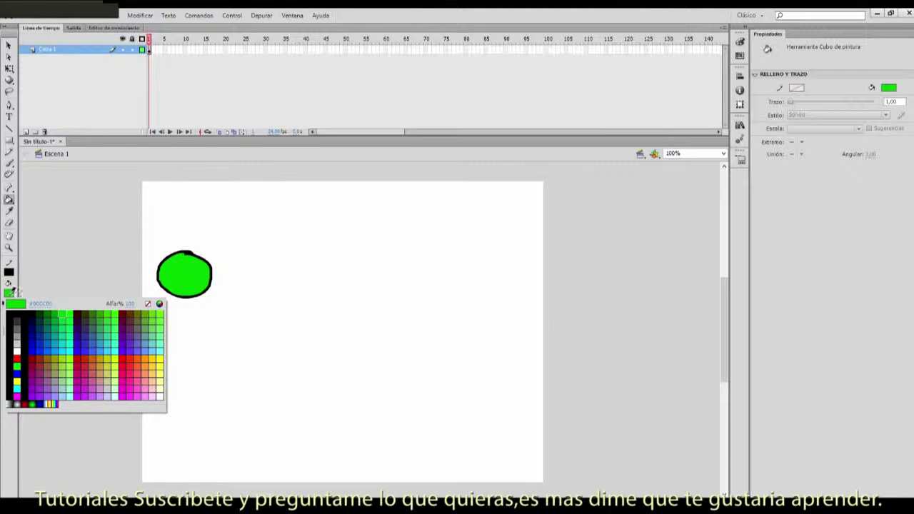
left_click(14, 290)
left_click(16, 291)
left_click(160, 304)
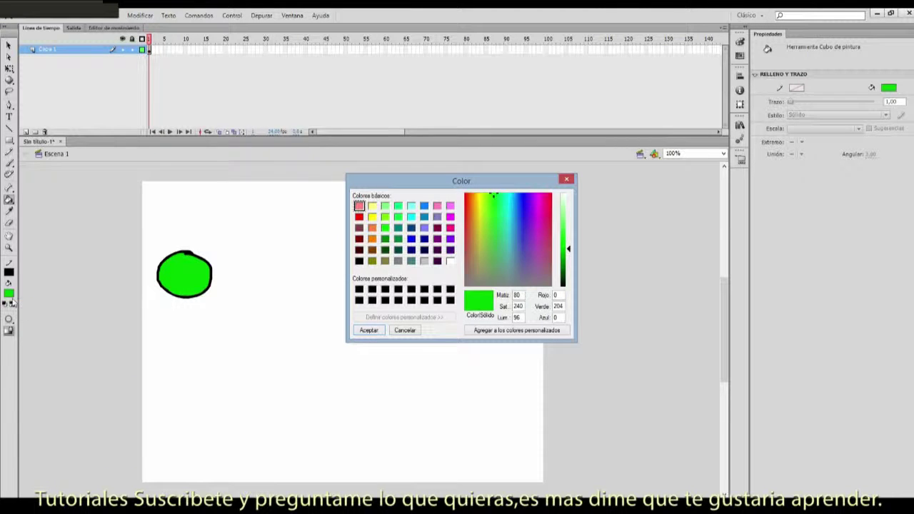
left_click(566, 179)
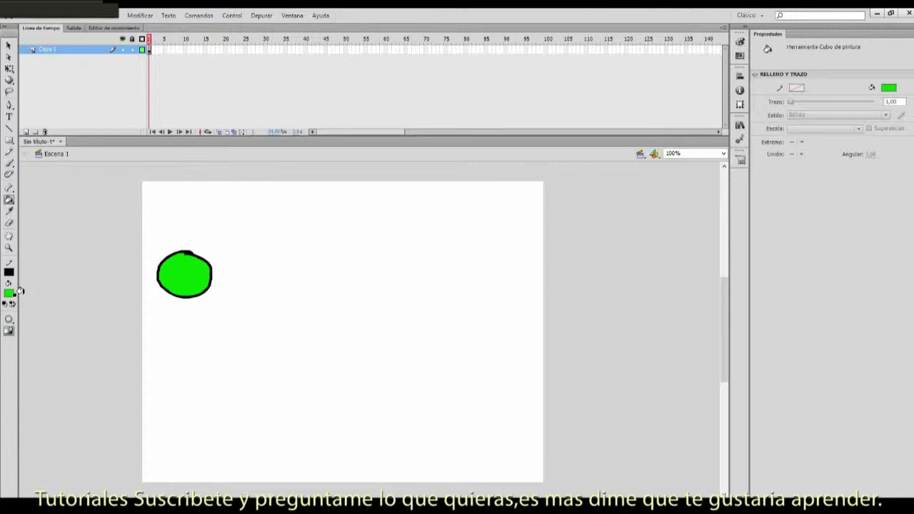
Step: Set a custom darker green fill with a green value of 159 and brush shading inside the circle's upper-right edge
left_click(16, 298)
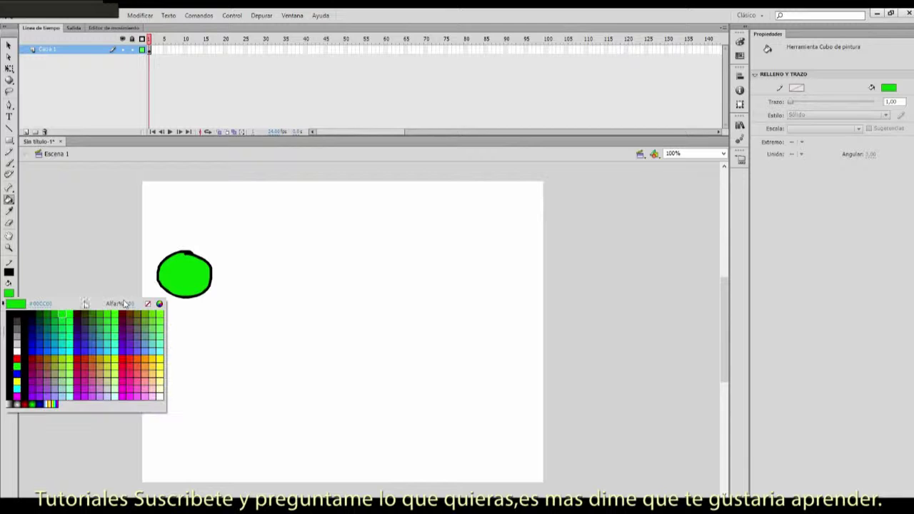
left_click(159, 304)
left_click_drag(576, 245, 576, 259)
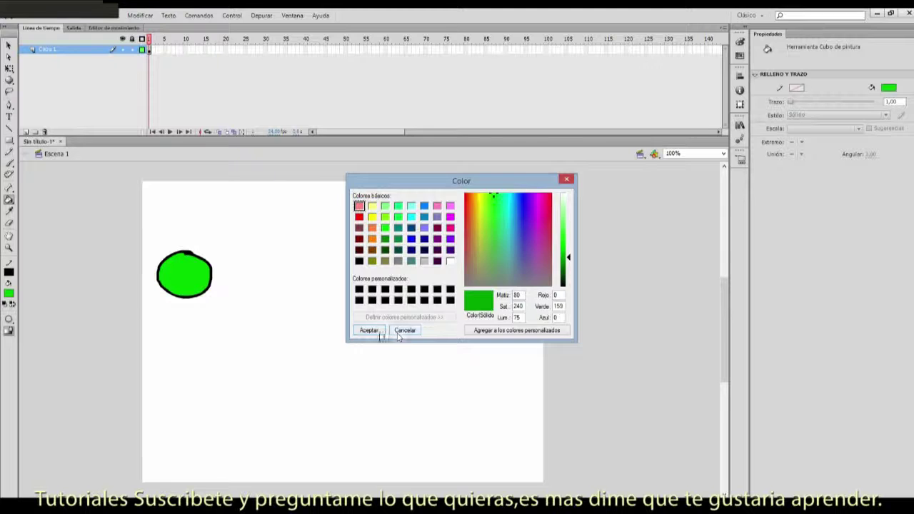
left_click(369, 330)
left_click(9, 163)
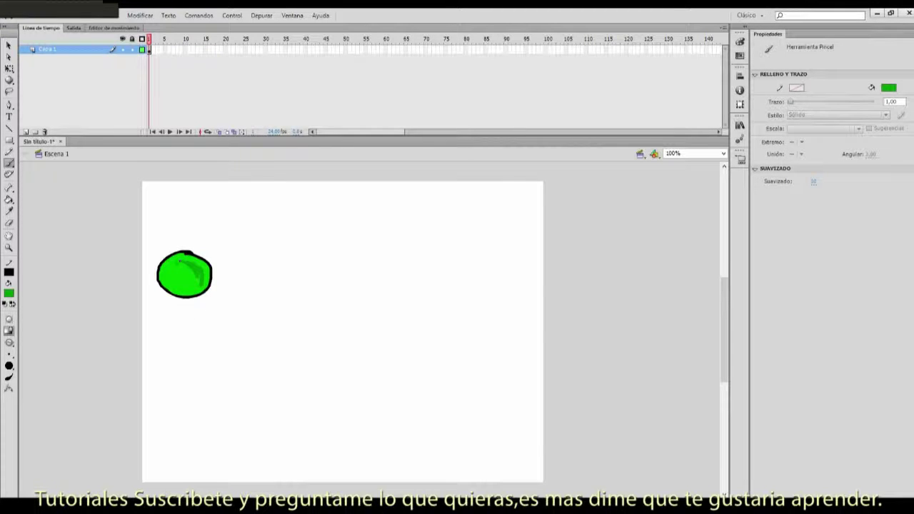
Step: Extend the ball drawing along the timeline by inserting a frame at frame 30
left_click(149, 48)
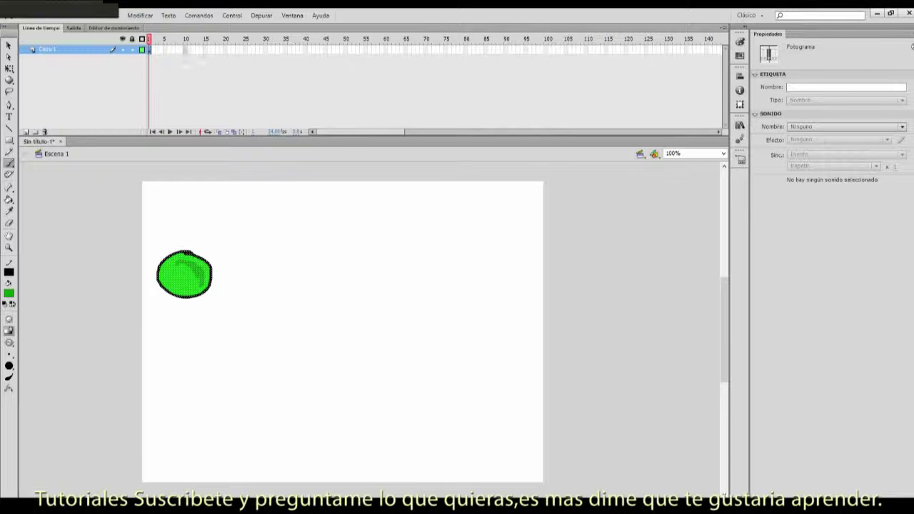
key("ctrl+shift+a")
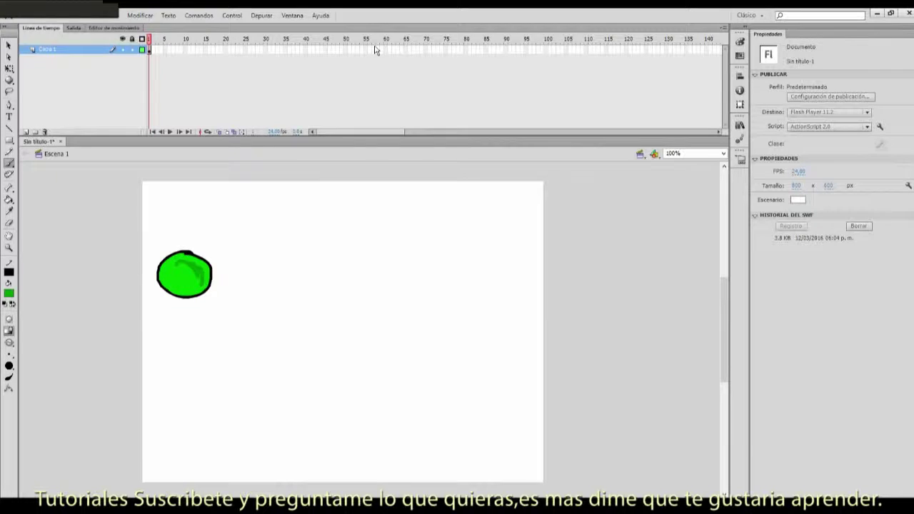
left_click(265, 50)
right_click(266, 51)
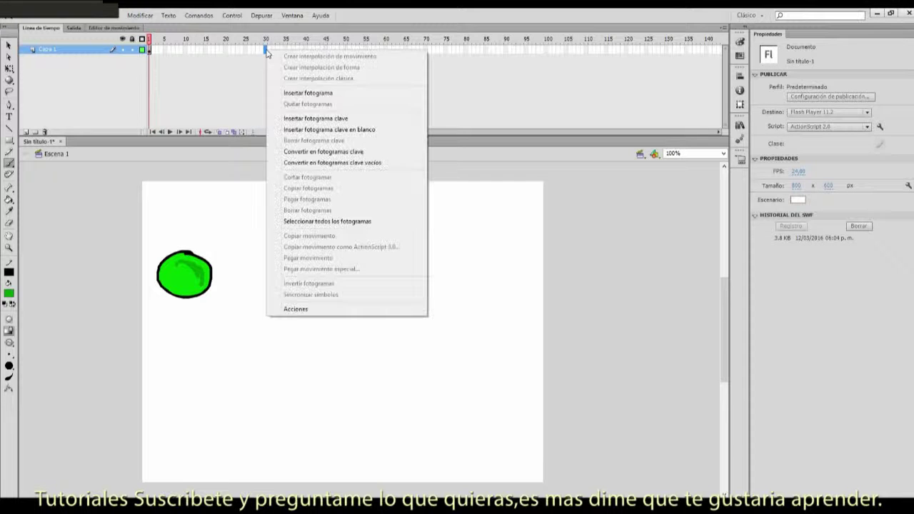
left_click(309, 98)
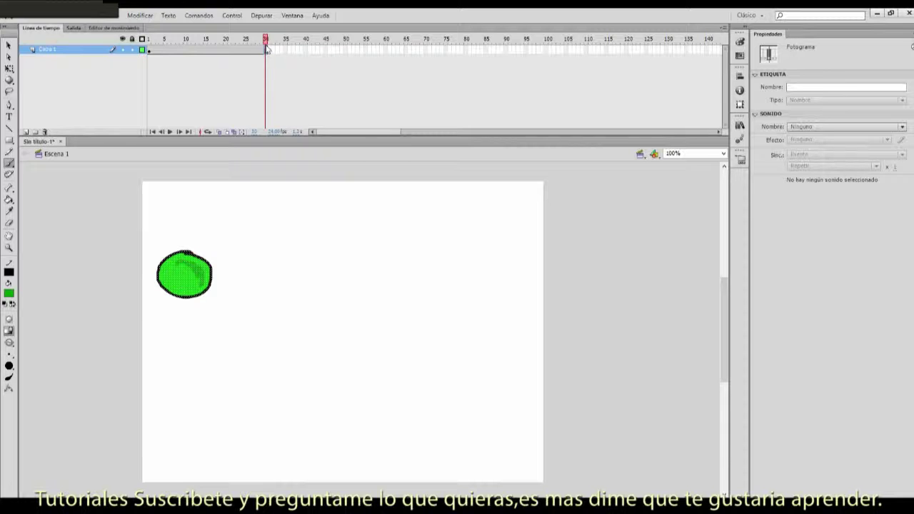
Step: Insert a keyframe at frame 31, directly after the extended span
mouse_move(269, 45)
left_mouse_down()
mouse_move(148, 45)
mouse_move(265, 46)
mouse_move(148, 59)
mouse_move(271, 53)
left_mouse_up()
right_click(271, 54)
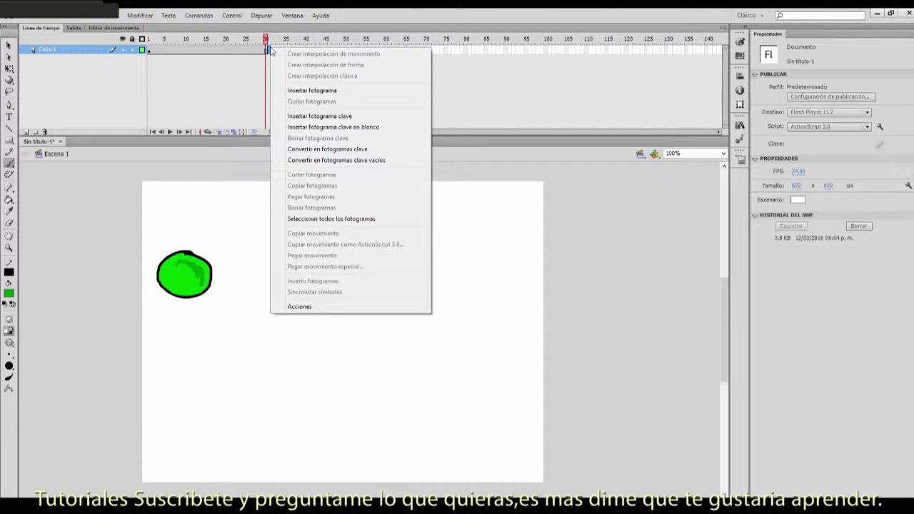
left_click(330, 117)
left_click_drag(271, 48, 262, 44)
left_click(268, 49)
Step: Select the upper part of the ball at frame 31 with the Selection tool and delete it
left_click(9, 44)
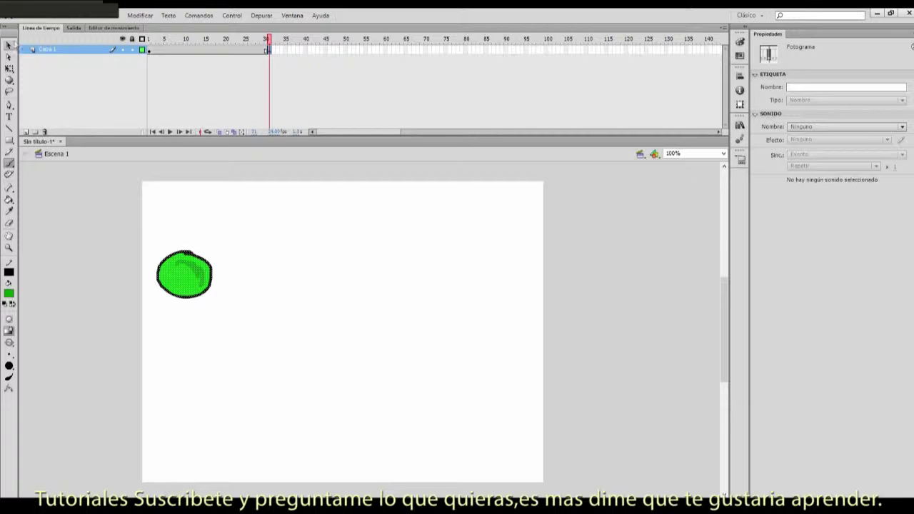
left_click_drag(244, 229, 132, 290)
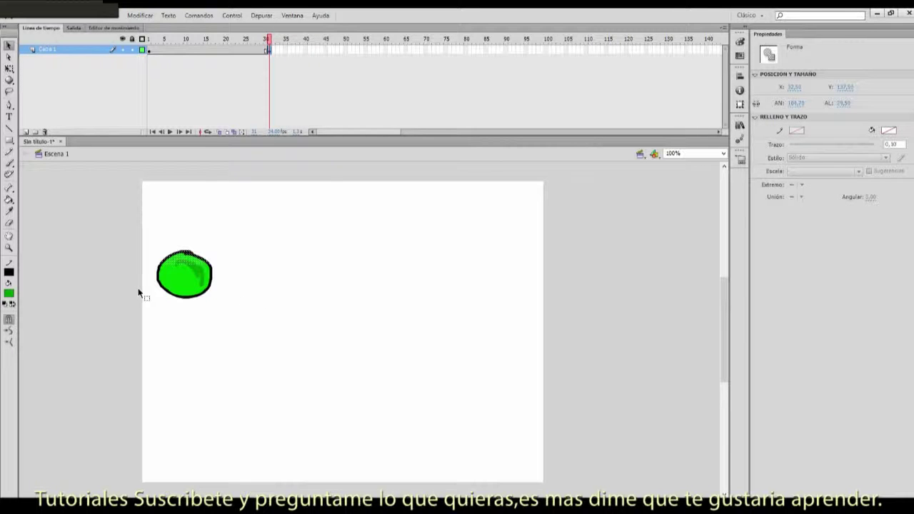
key("Delete")
Step: Compare the ball between frames 30 and 31, and remove frame 31 from the timeline
left_click(268, 43)
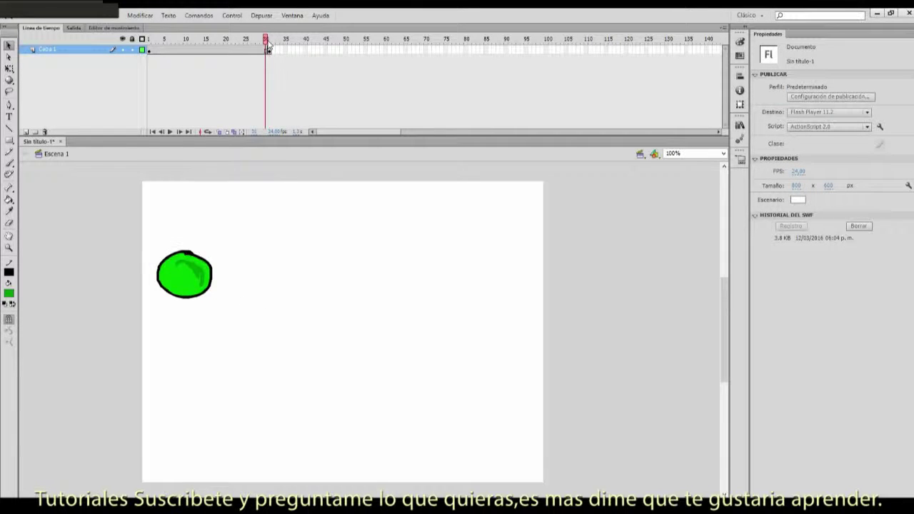
left_click(269, 43)
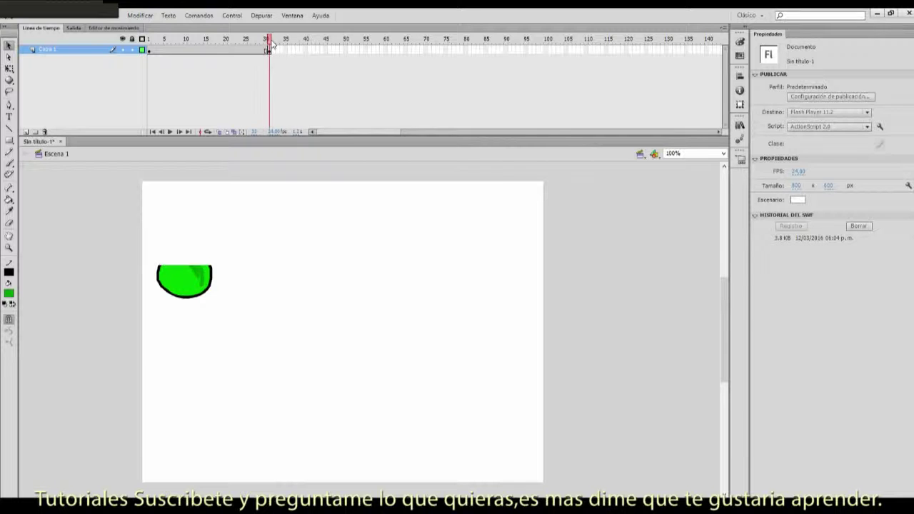
left_click(263, 43)
left_click(269, 43)
left_click(263, 43)
left_click(269, 42)
right_click(269, 52)
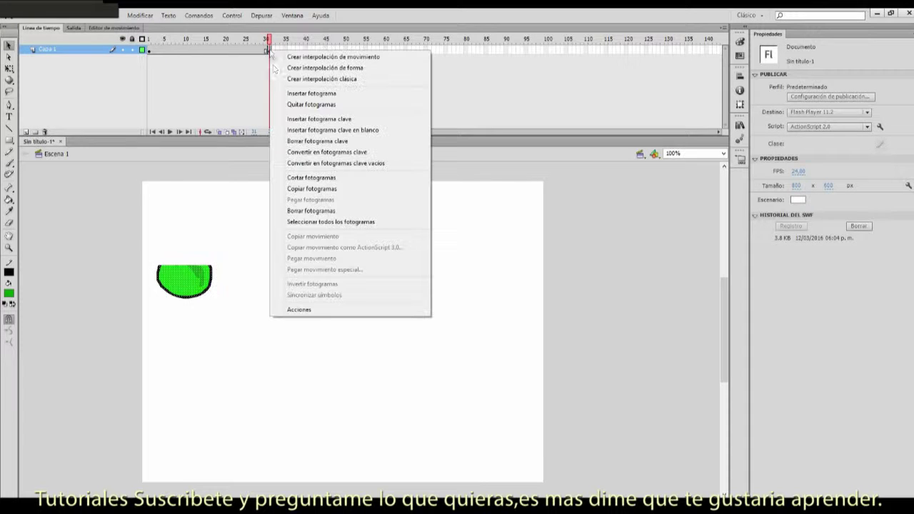
left_click(292, 105)
Step: Create a classic tween across the ball's 30-frame span
left_click_drag(268, 43, 159, 45)
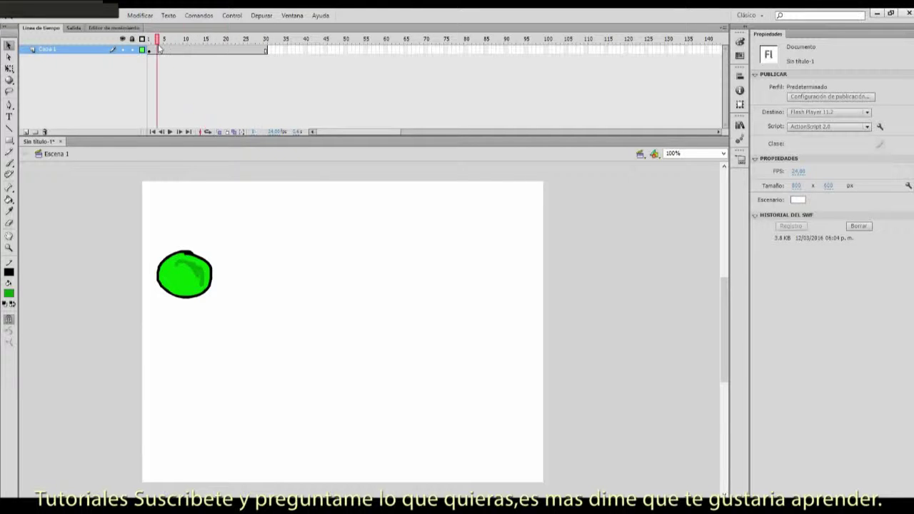
right_click(199, 51)
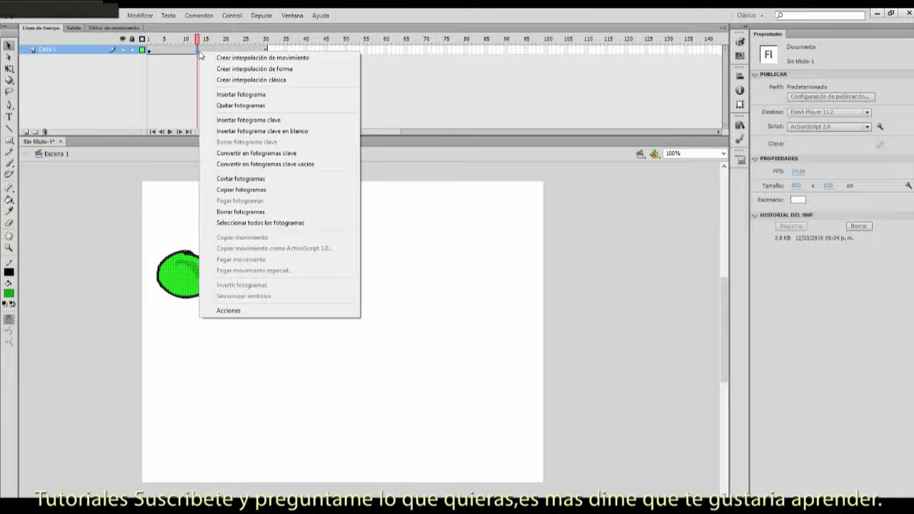
left_click(252, 80)
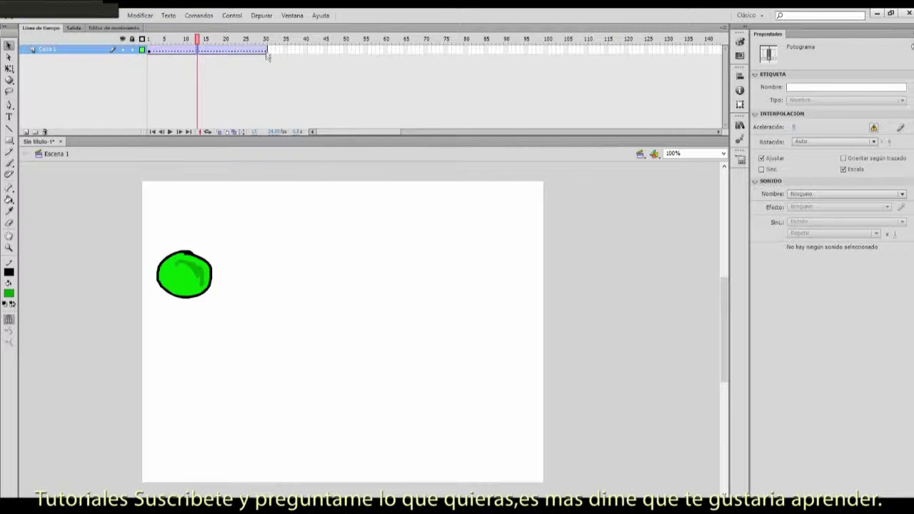
Step: Insert a keyframe at frame 30 and move the ball there horizontally across the stage to about X 549, Y 203
right_click(266, 52)
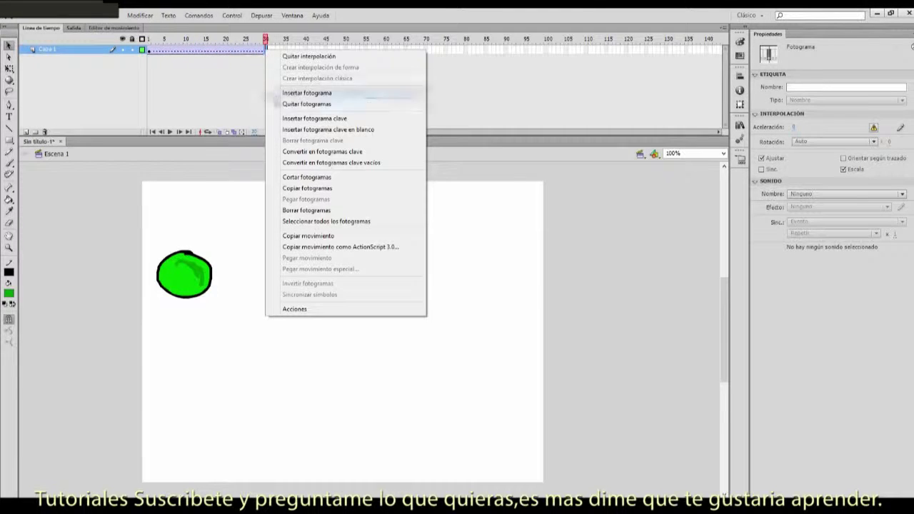
left_click(315, 119)
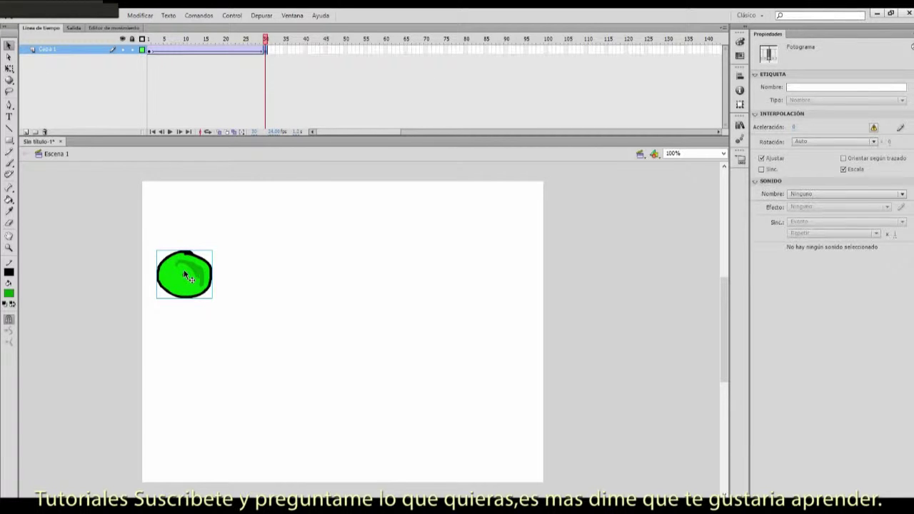
left_click(186, 274)
left_click_drag(190, 265, 417, 269)
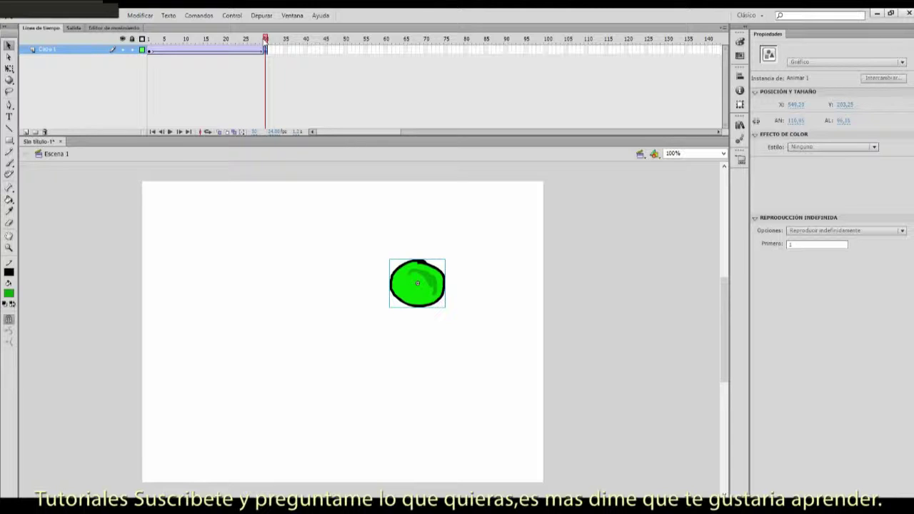
Step: Scrub back to frame 1, test the movie to preview the ball's motion, and close the preview
left_click_drag(265, 43, 147, 66)
left_click(140, 70)
key("ctrl+Return")
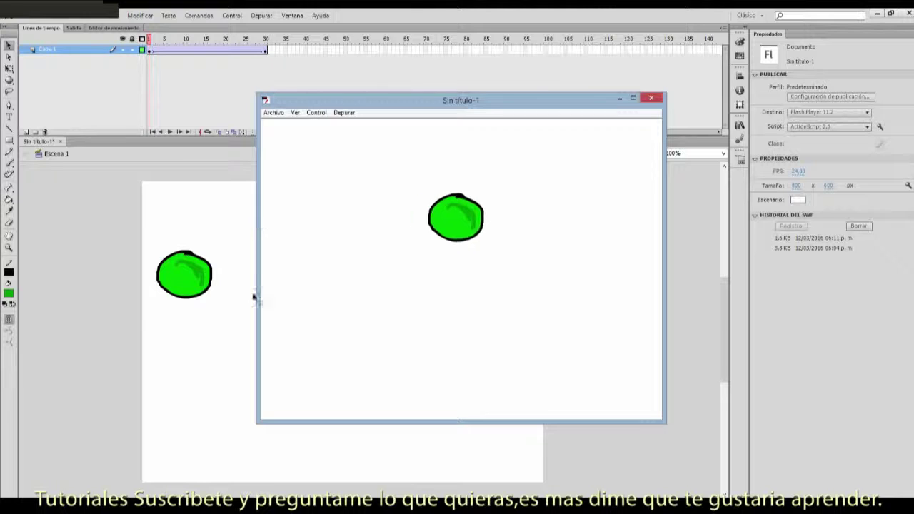
left_click(183, 486)
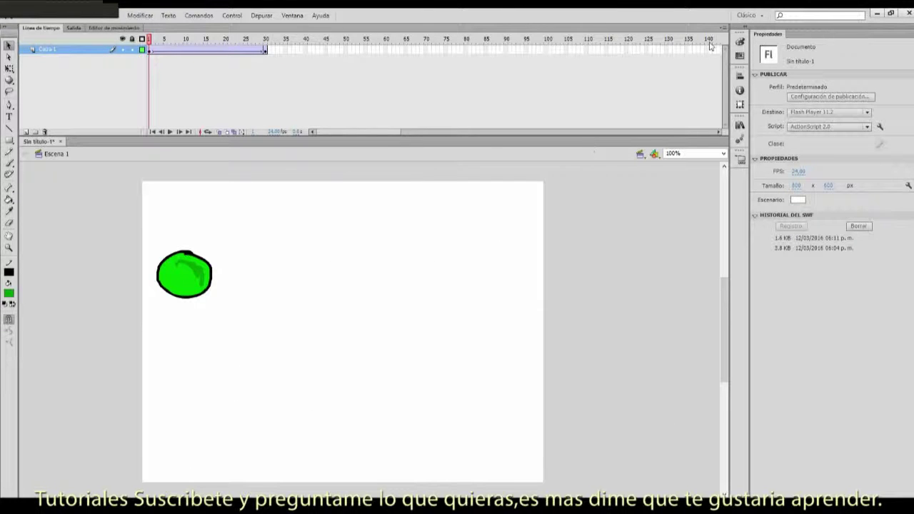
Step: Select the ball layer's whole frame span and remove its frames
left_click_drag(306, 50, 163, 54)
right_click(163, 54)
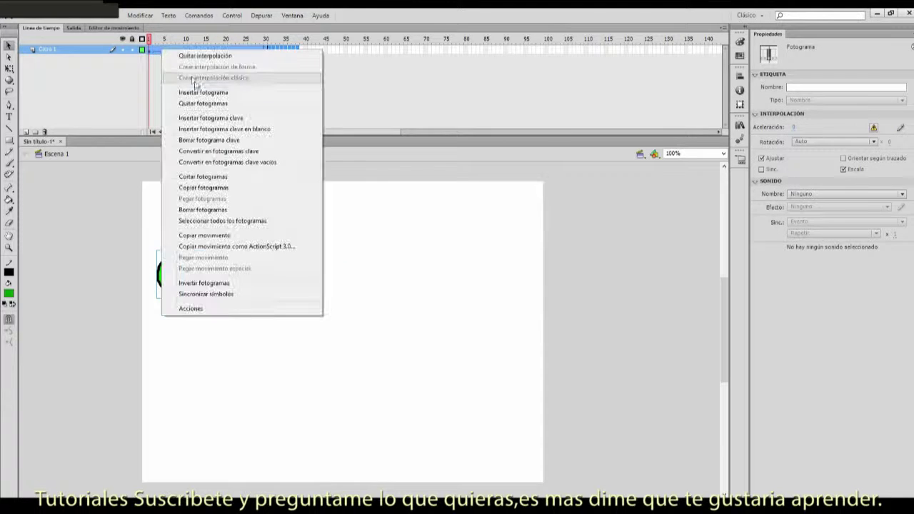
left_click(193, 101)
Step: Try to draw with the Brush on the layer that has no frames
right_click(152, 46)
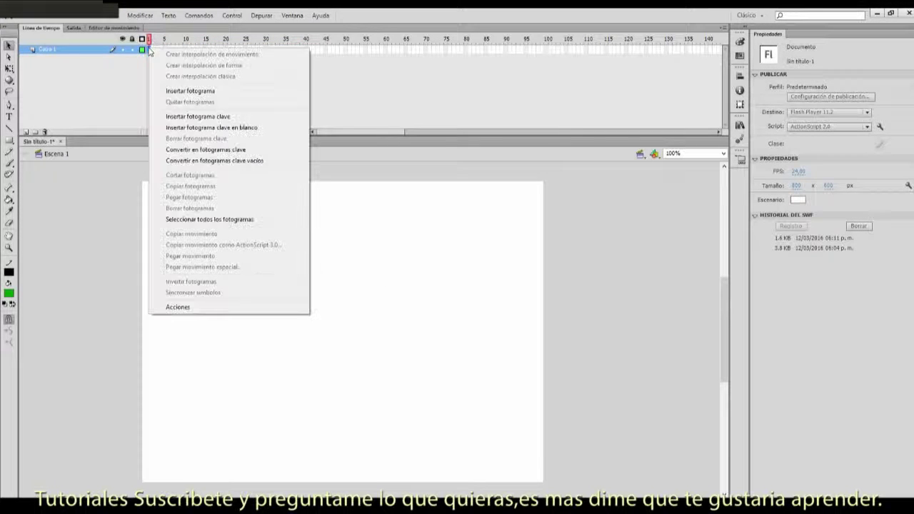
left_click(173, 49)
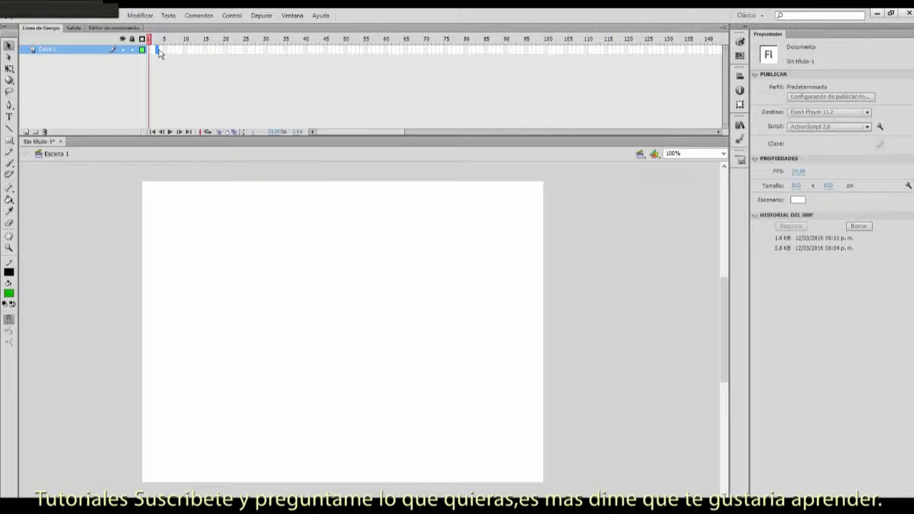
left_click(10, 163)
left_click(356, 347)
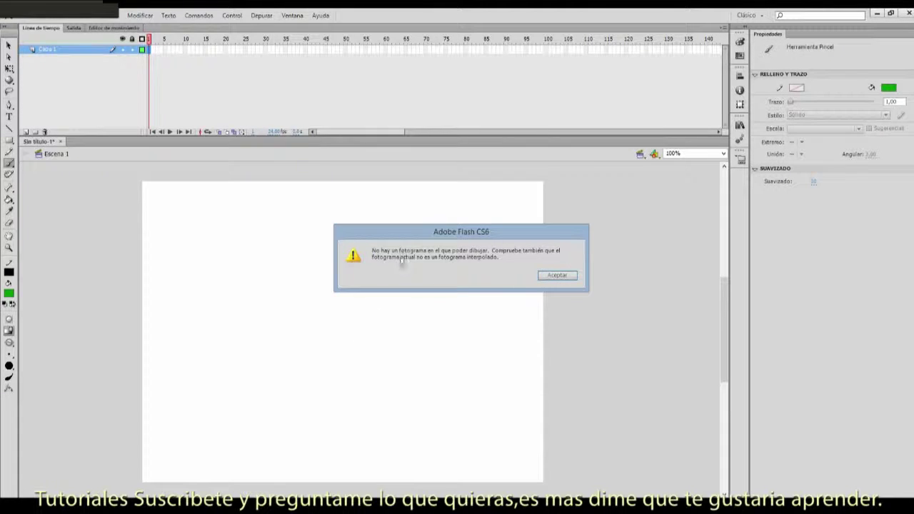
left_click(556, 275)
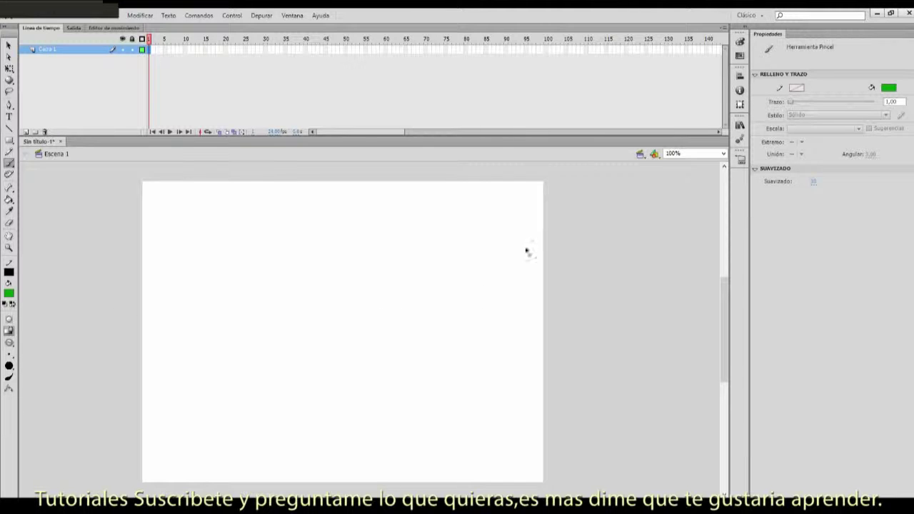
Step: Insert a frame at position 1 of the empty layer and select it for drawing
right_click(150, 52)
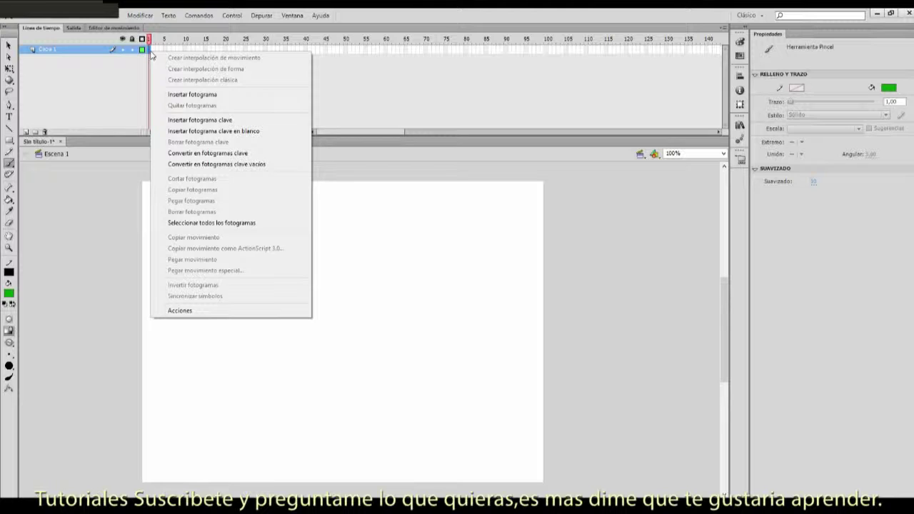
left_click(216, 95)
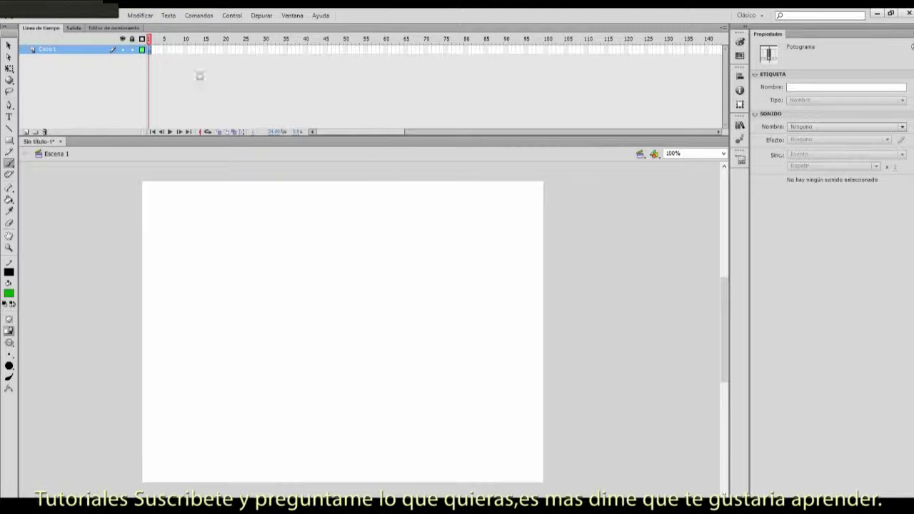
left_click(150, 51)
left_click(161, 57)
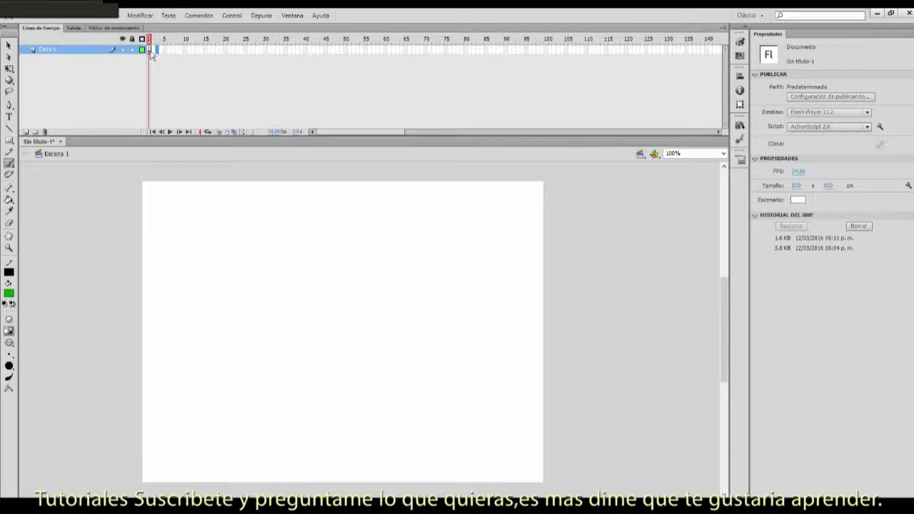
left_click(151, 52)
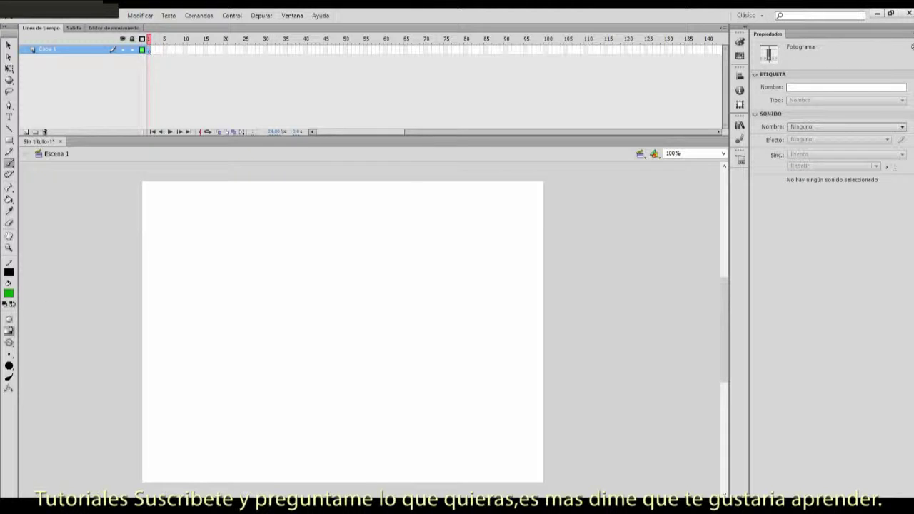
Step: Set the fill color to black and brush the outlines of a pointed boot and a slim limb with a small end piece
left_click(9, 292)
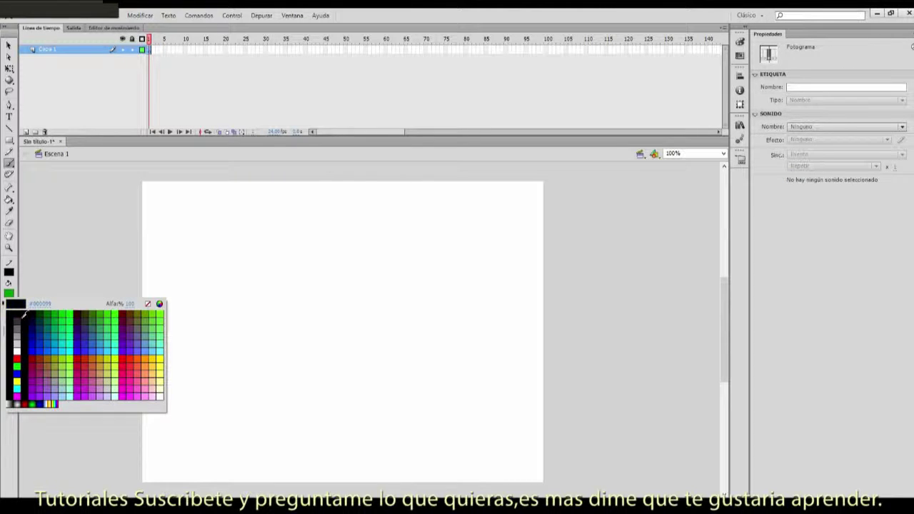
left_click(23, 315)
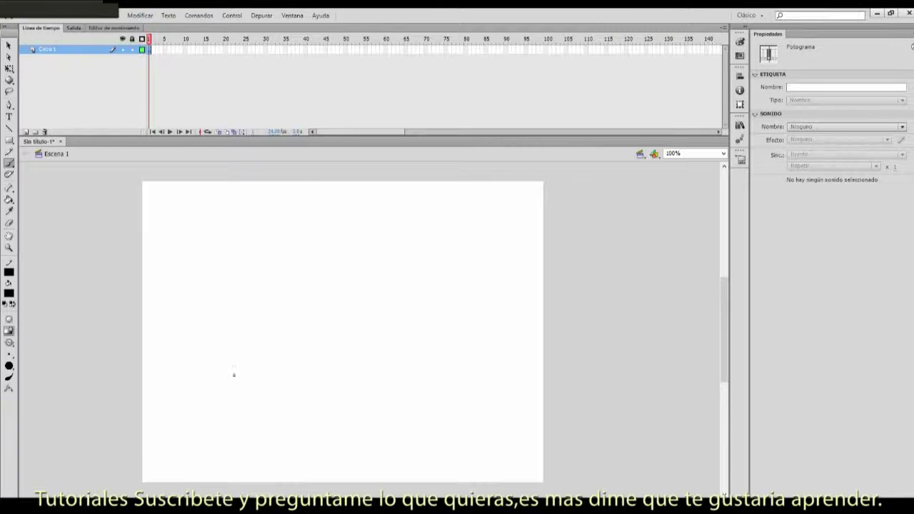
mouse_move(239, 465)
left_mouse_down()
mouse_move(236, 427)
mouse_move(284, 391)
mouse_move(289, 458)
mouse_move(324, 473)
mouse_move(241, 473)
left_mouse_up()
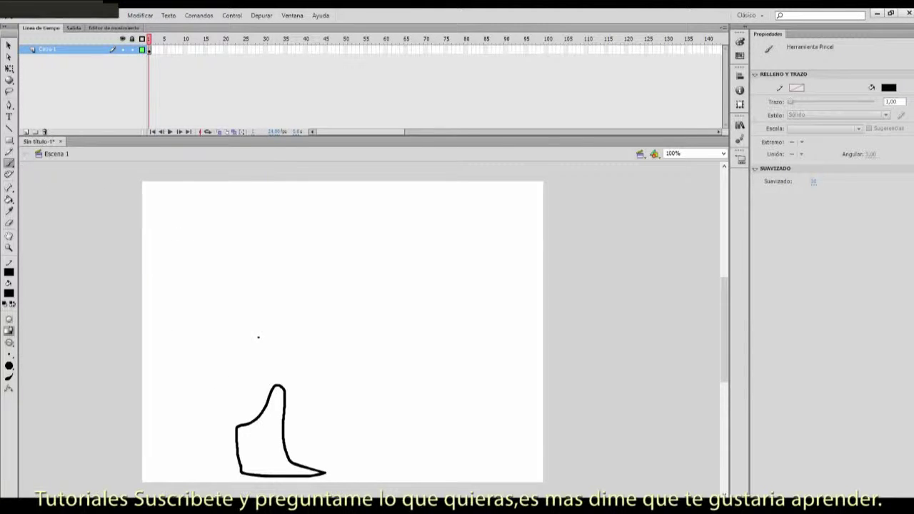
mouse_move(239, 387)
left_mouse_down()
mouse_move(239, 404)
mouse_move(253, 383)
mouse_move(247, 330)
mouse_move(240, 401)
left_mouse_up()
mouse_move(247, 331)
left_mouse_down()
mouse_move(260, 323)
mouse_move(257, 335)
left_mouse_up()
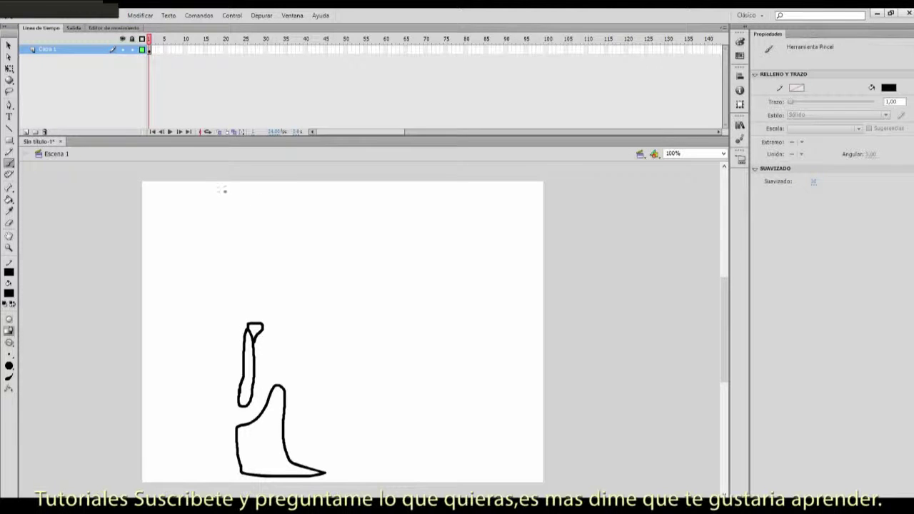
Step: Brush the outlines of a tapered torso, a helmeted head with a pointed crest, and a long curved ponytail behind it
mouse_move(250, 313)
left_mouse_down()
mouse_move(233, 264)
mouse_move(241, 254)
mouse_move(265, 254)
mouse_move(259, 310)
left_mouse_up()
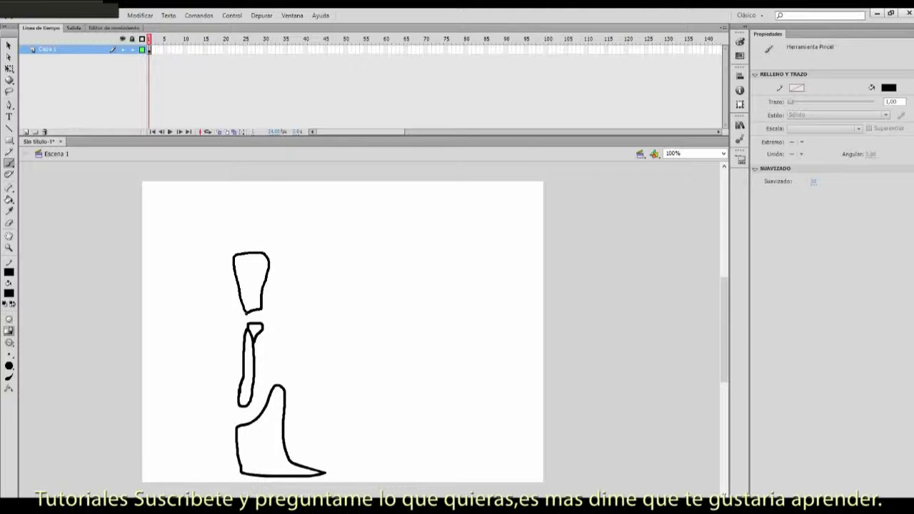
mouse_move(237, 244)
left_mouse_down()
mouse_move(239, 209)
mouse_move(286, 217)
mouse_move(246, 216)
mouse_move(269, 224)
mouse_move(256, 238)
mouse_move(265, 244)
mouse_move(238, 244)
left_mouse_up()
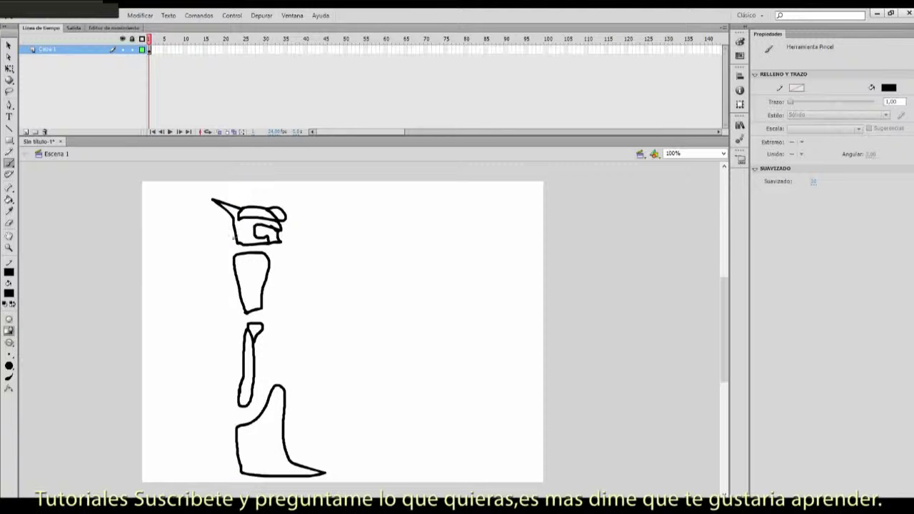
mouse_move(204, 258)
left_mouse_down()
mouse_move(207, 397)
mouse_move(196, 346)
mouse_move(225, 247)
left_mouse_up()
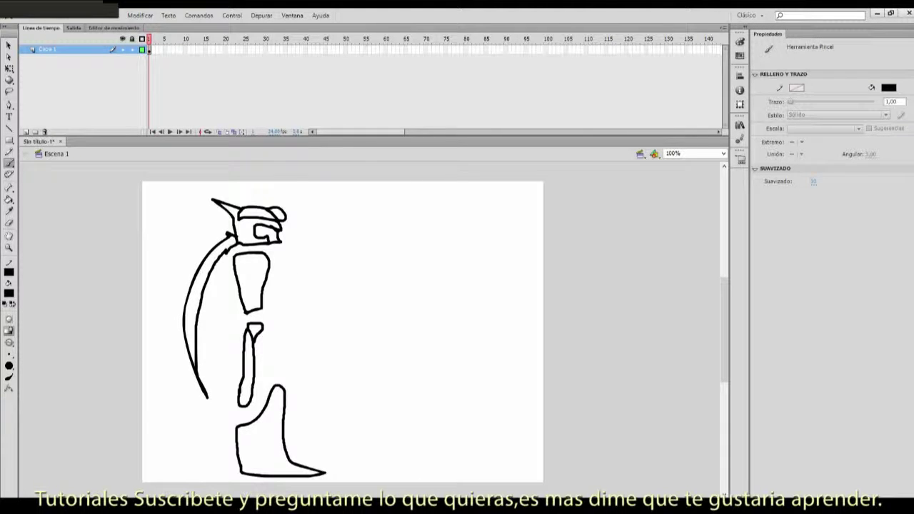
Step: Fill the helmet, torso, limb and boot with dark red using the Paint Bucket
left_click(10, 199)
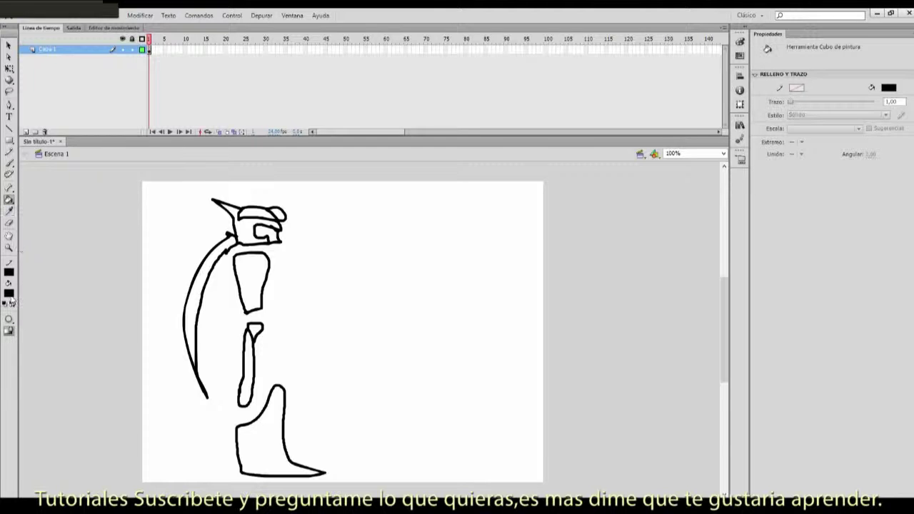
left_click(9, 293)
left_click(33, 359)
left_click(239, 232)
left_click(248, 281)
left_click(245, 357)
left_click(259, 420)
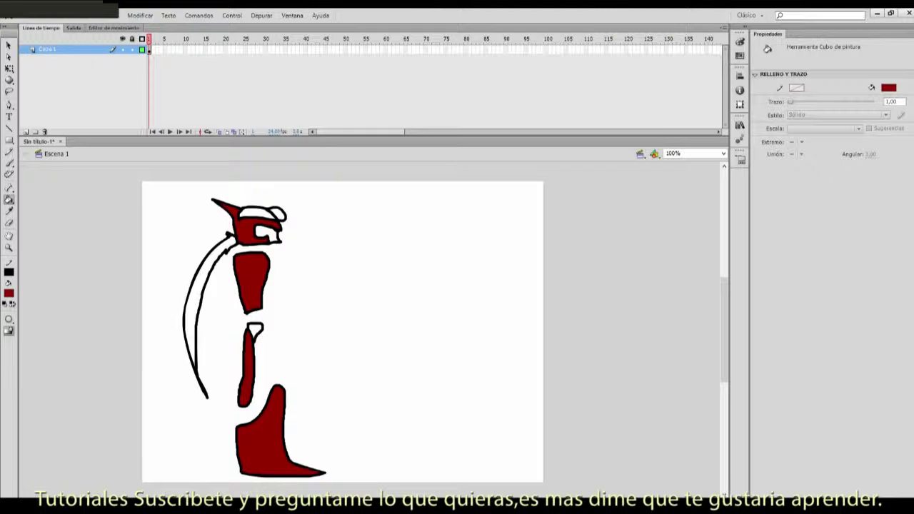
Step: Fill the curved ponytail with yellow and the limb's small end piece with dark gray
left_click(8, 293)
left_click(24, 374)
left_click(190, 299)
left_click(9, 293)
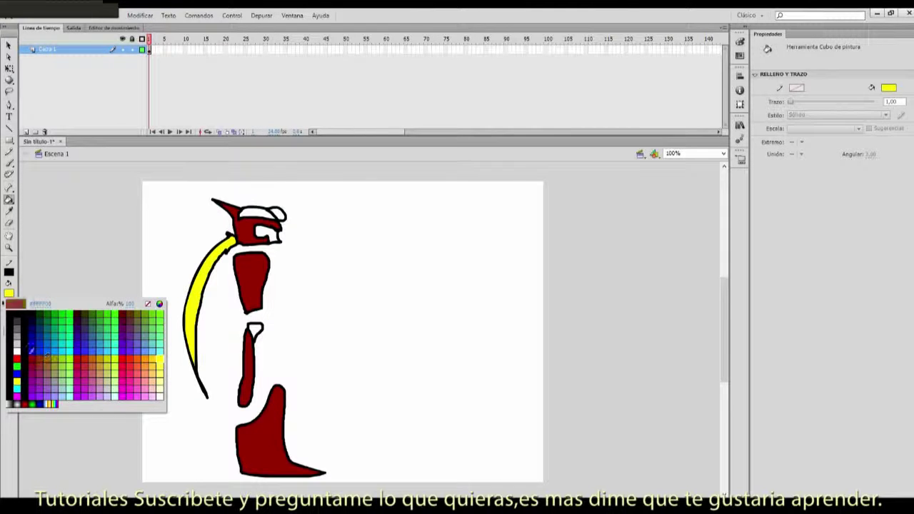
left_click(18, 327)
left_click(253, 329)
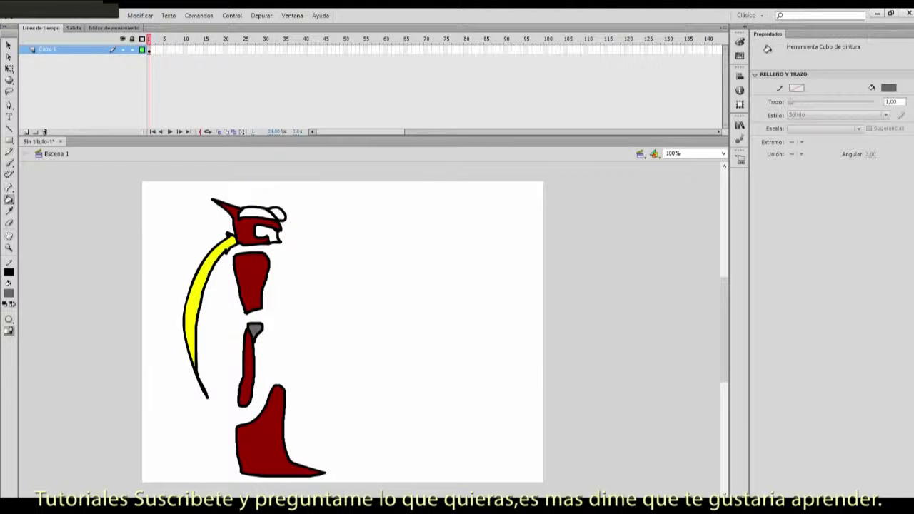
Step: Fill the helmet's upper band with light gray and the rounded piece at its front with light blue
left_click(10, 297)
left_click(18, 347)
left_click(261, 211)
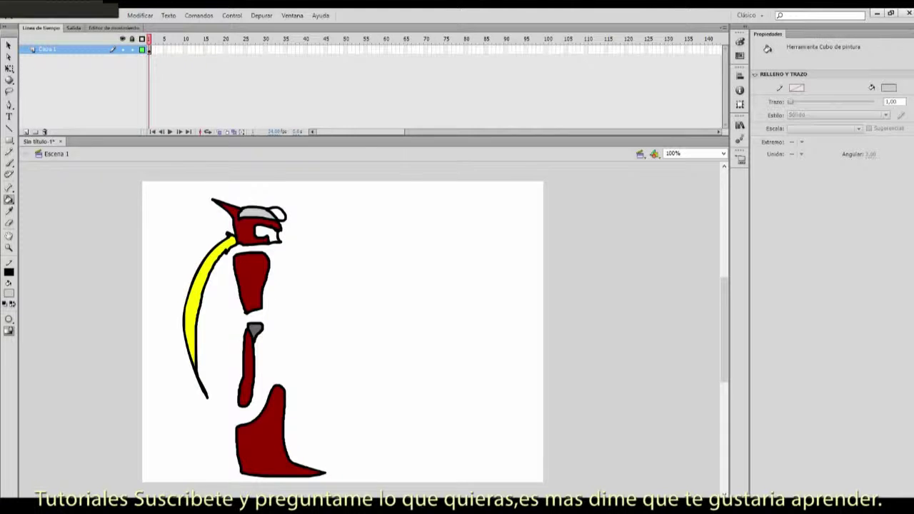
left_click(10, 295)
left_click(57, 349)
left_click(276, 214)
Step: Fill the face opening of the helmet with a light orange skin tone using the Paint Bucket
left_click(9, 293)
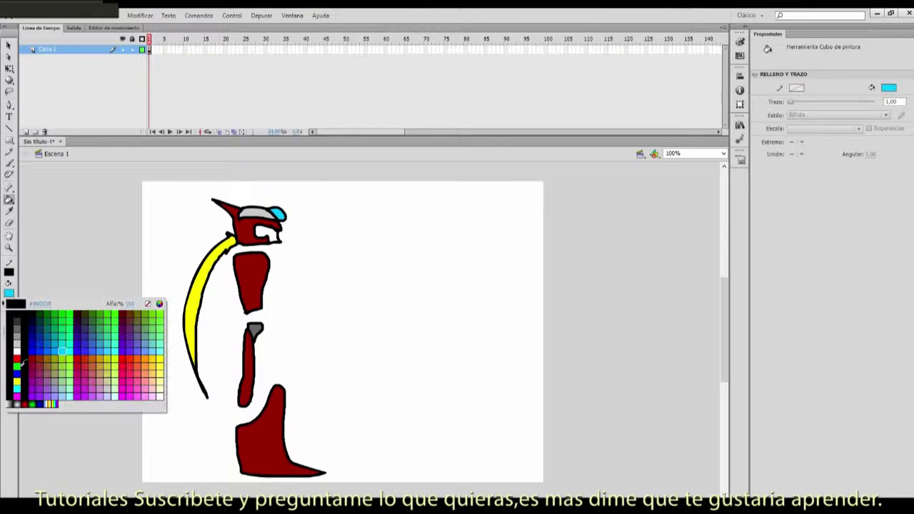
left_click(150, 372)
left_click(266, 232)
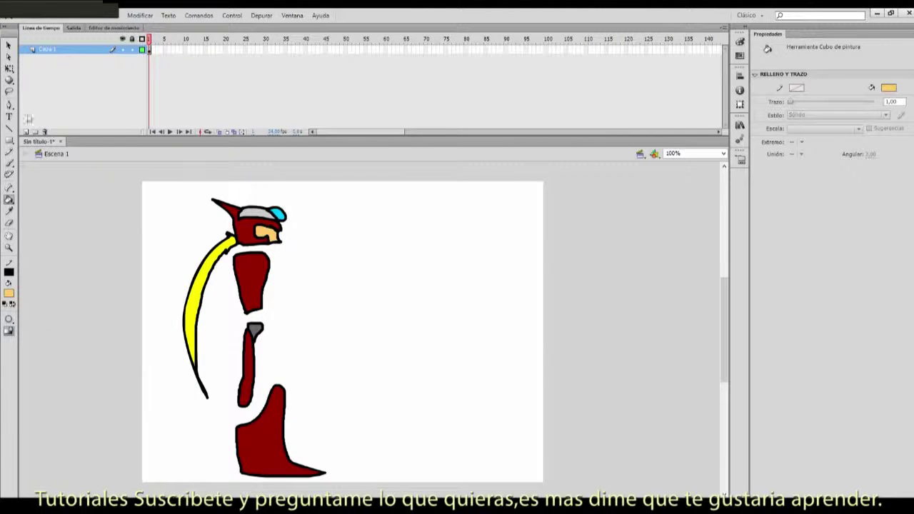
left_click(8, 45)
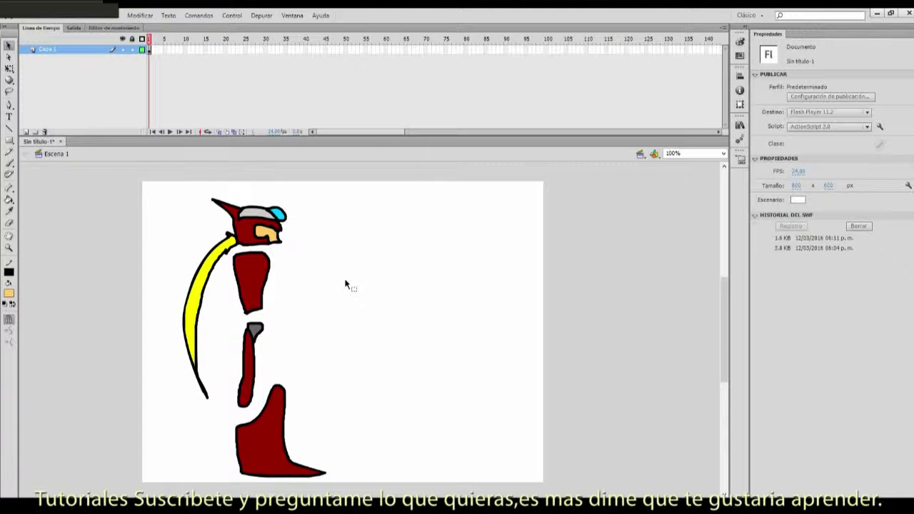
Step: Brush a small black circle outline near the stage's upper-right corner
left_click(8, 141)
left_click(8, 162)
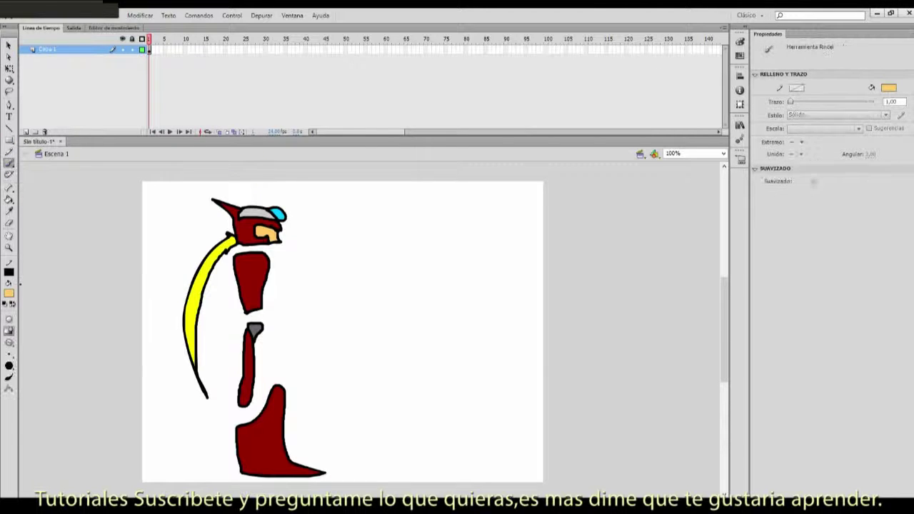
left_click(8, 293)
left_click(16, 305)
mouse_move(481, 206)
left_mouse_down()
mouse_move(479, 242)
mouse_move(488, 205)
left_mouse_up()
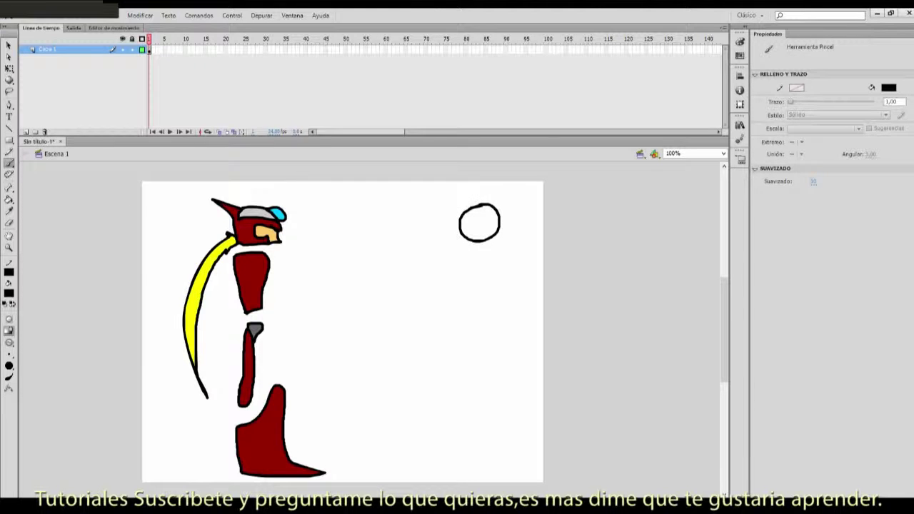
Step: Fill the small circle with blue using the Paint Bucket
left_click(9, 200)
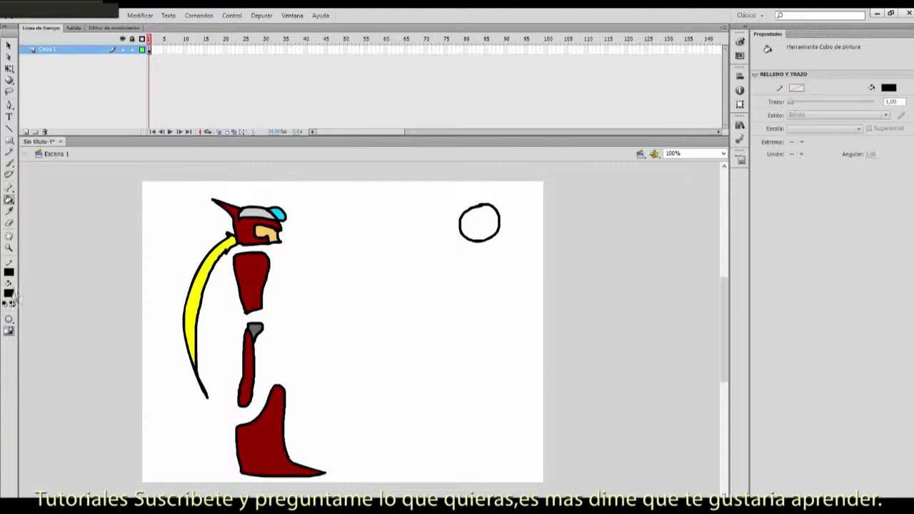
left_click(9, 292)
left_click(83, 348)
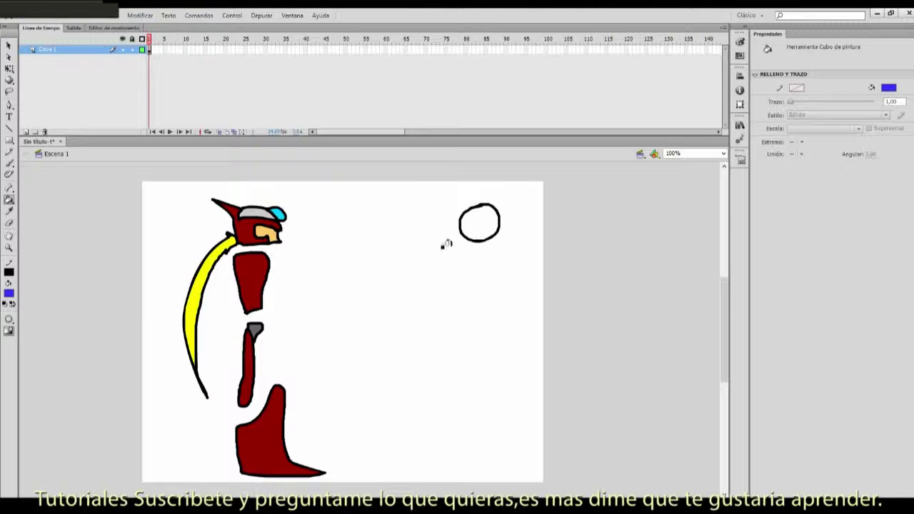
left_click(469, 227)
left_click(9, 45)
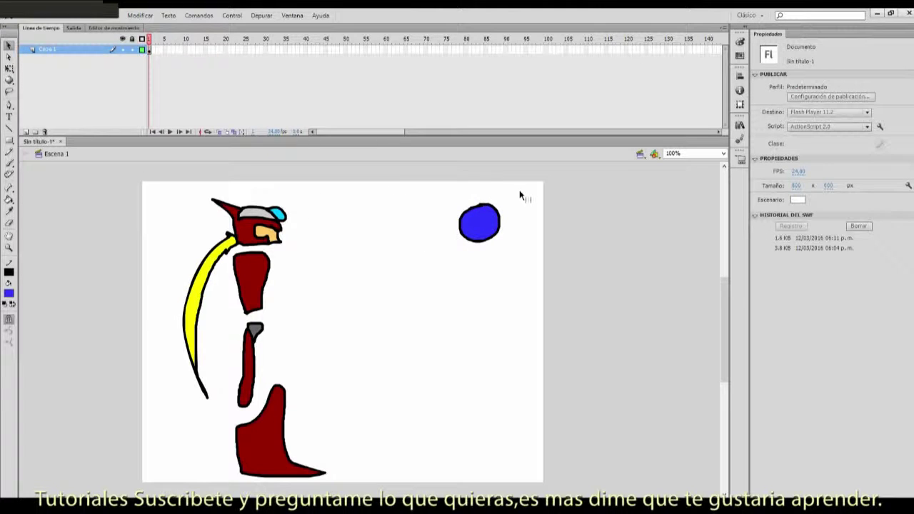
Step: Handwrite F8 in blue with the Brush between the character's head and the blue circle
left_click_drag(538, 190, 400, 304)
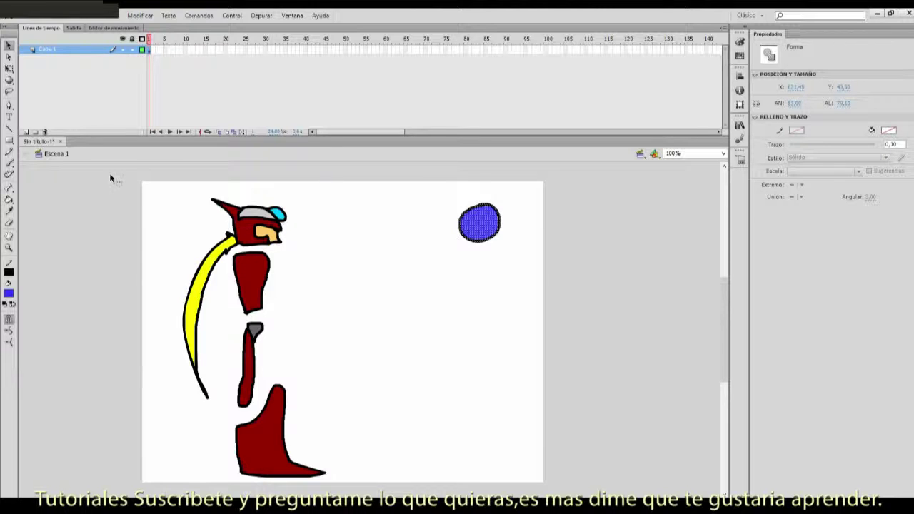
left_click(8, 163)
mouse_move(367, 223)
left_mouse_down()
mouse_move(367, 254)
mouse_move(394, 251)
mouse_move(385, 256)
left_mouse_up()
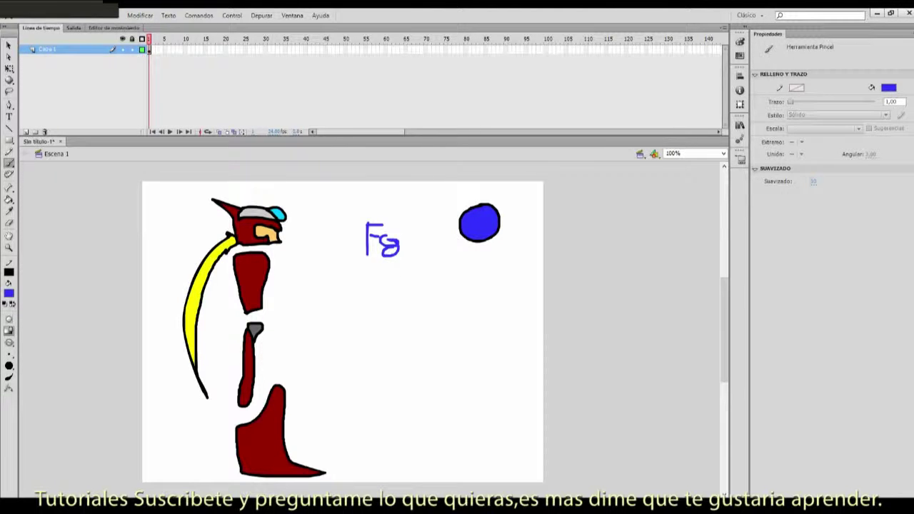
Step: Examine the symbol types offered for converting the blue circle to a symbol, without converting it
key("v")
left_click_drag(494, 192, 460, 252)
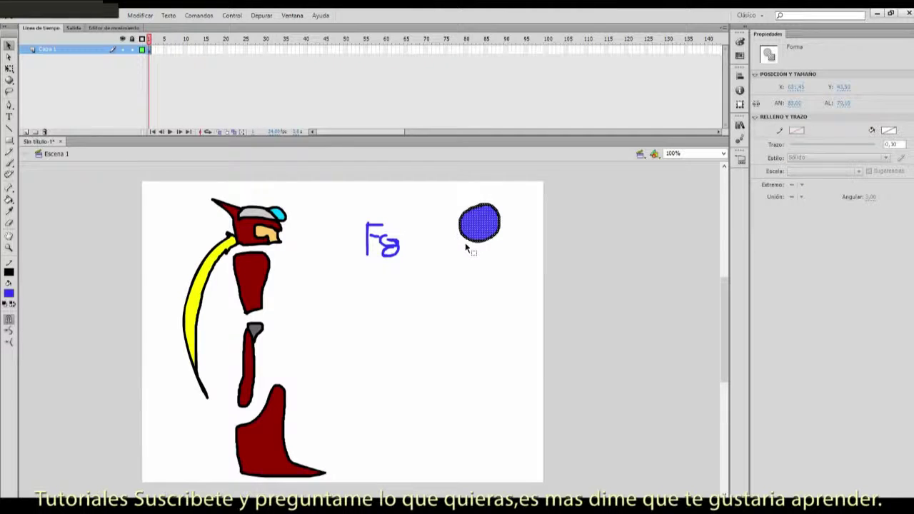
key("F8")
left_click_drag(114, 12, 247, 60)
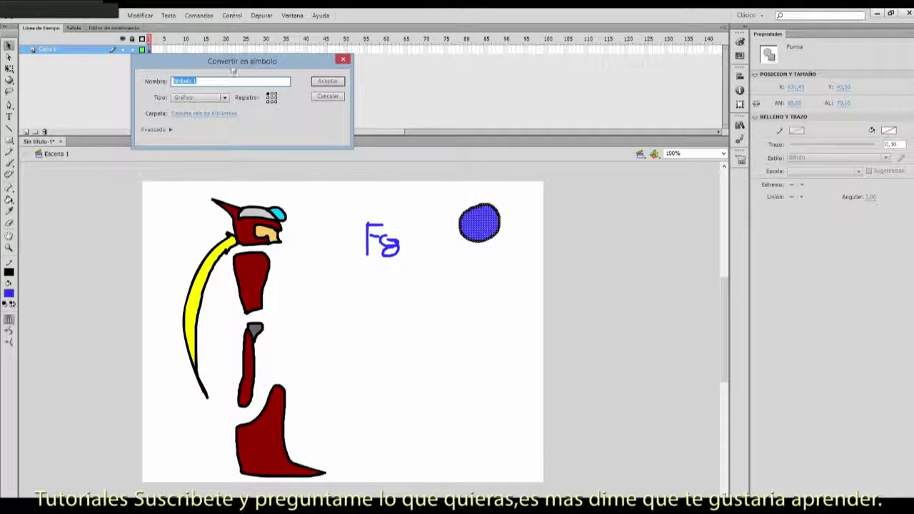
left_click(223, 99)
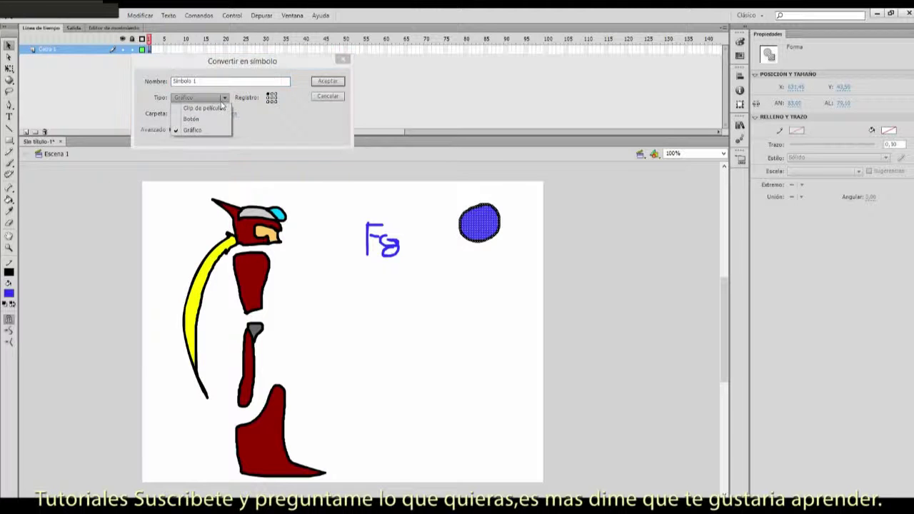
left_click(223, 100)
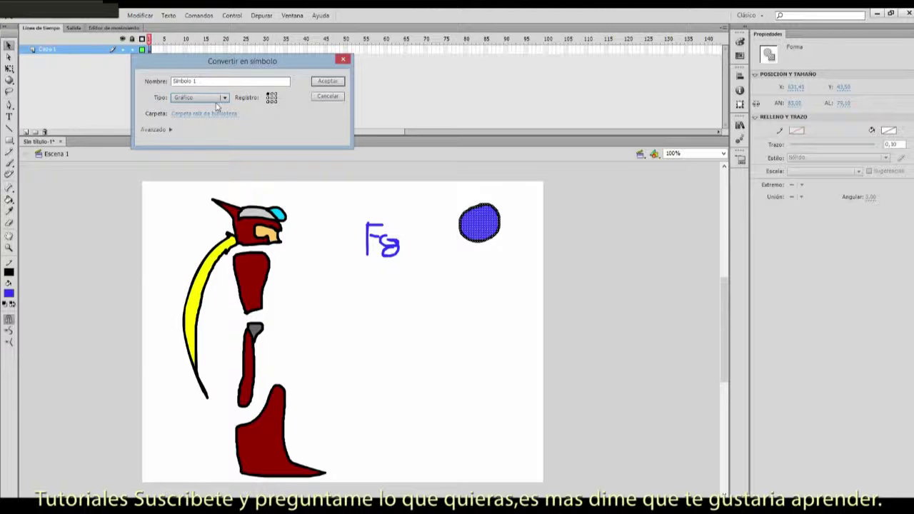
left_click(222, 100)
left_click(222, 100)
left_click(222, 100)
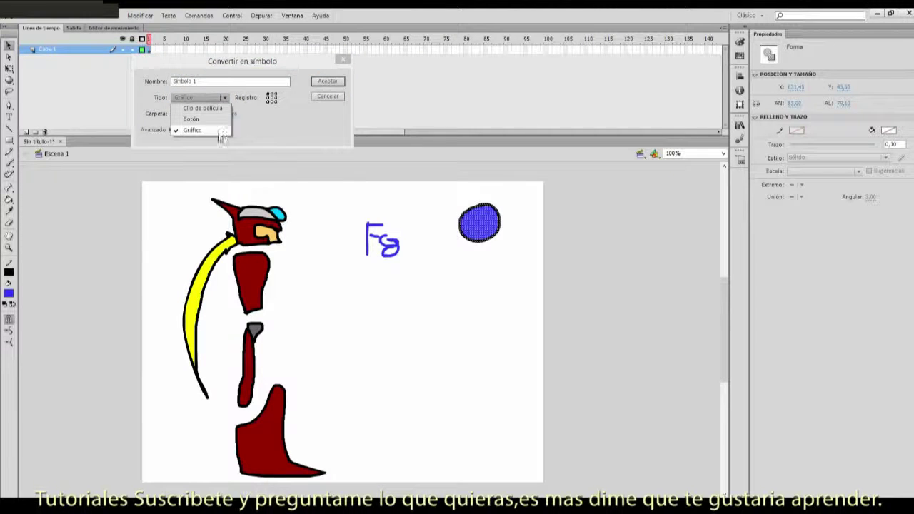
left_click(286, 112)
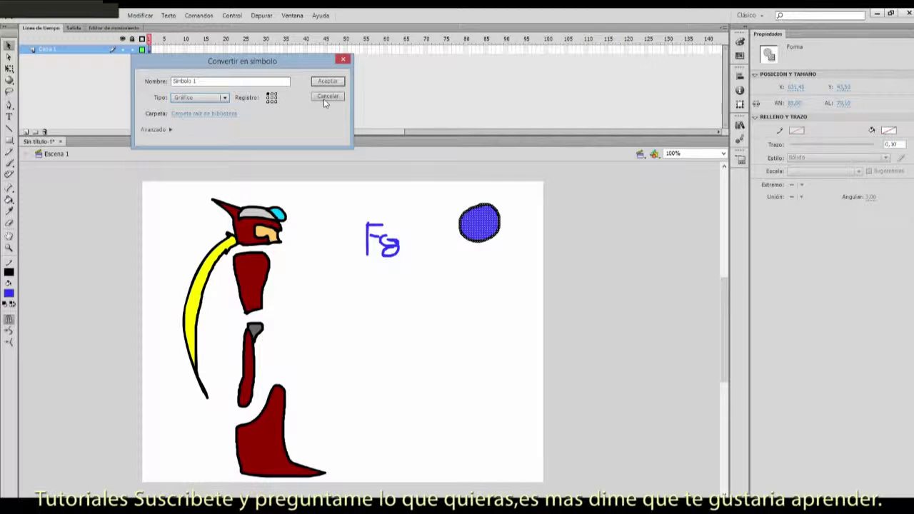
left_click(324, 102)
left_click(421, 213)
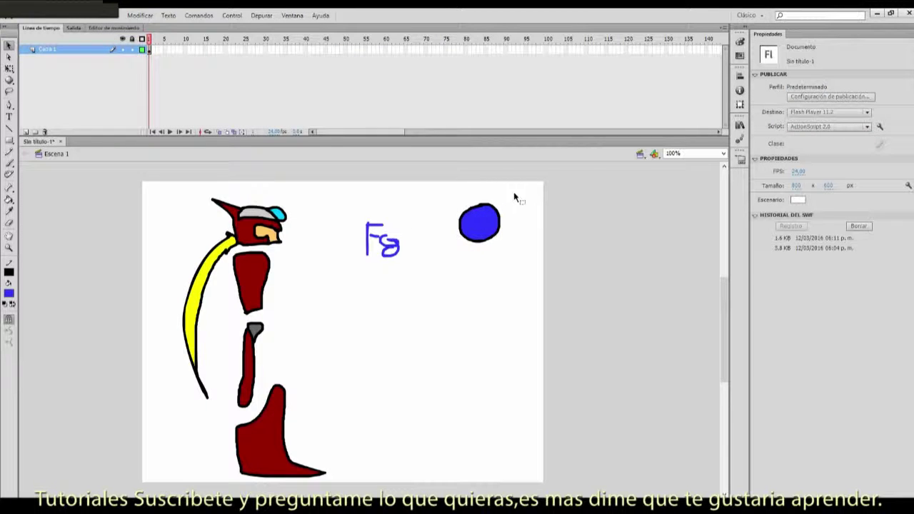
Step: Convert the whole blue circle, outline included, into a movie clip (Clip de película) symbol with the default name
left_click_drag(434, 261, 515, 192)
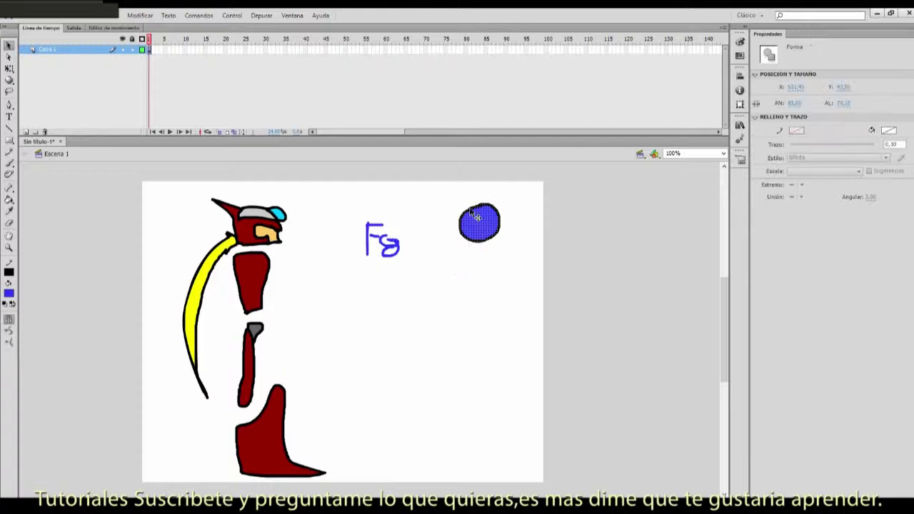
right_click(475, 208)
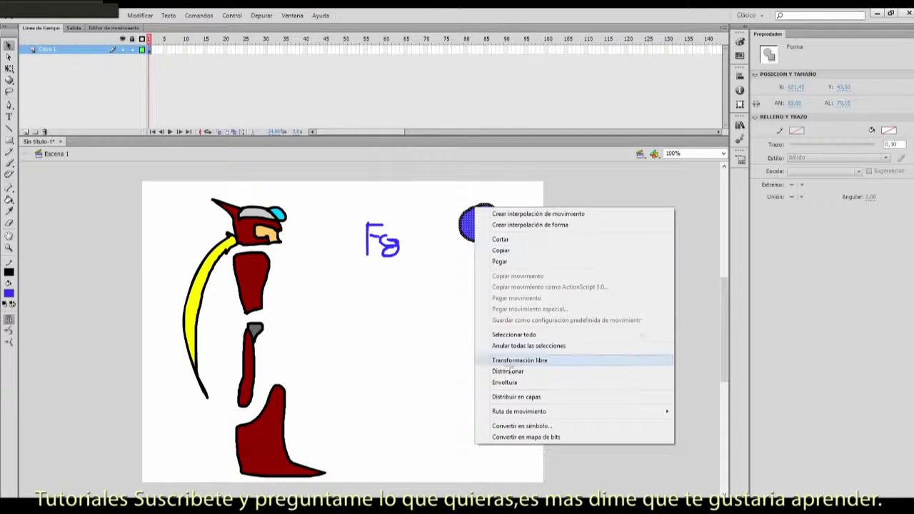
left_click(548, 426)
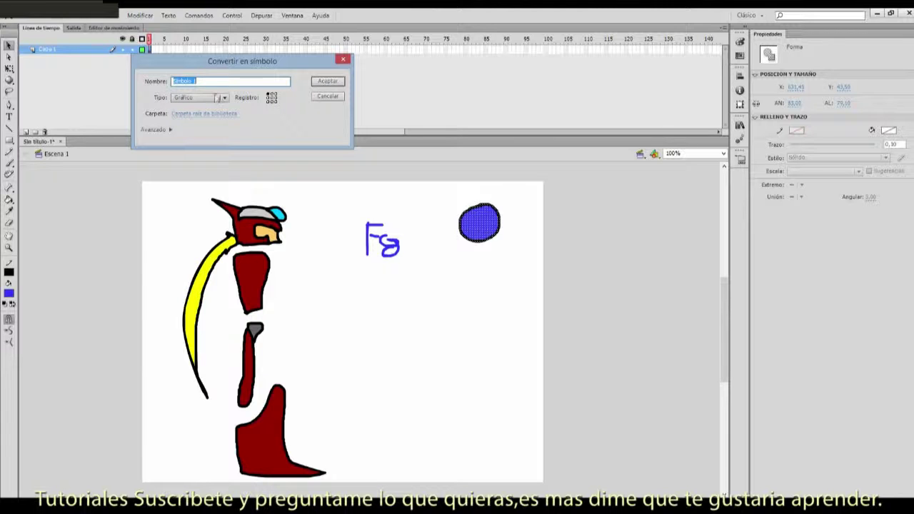
left_click(217, 97)
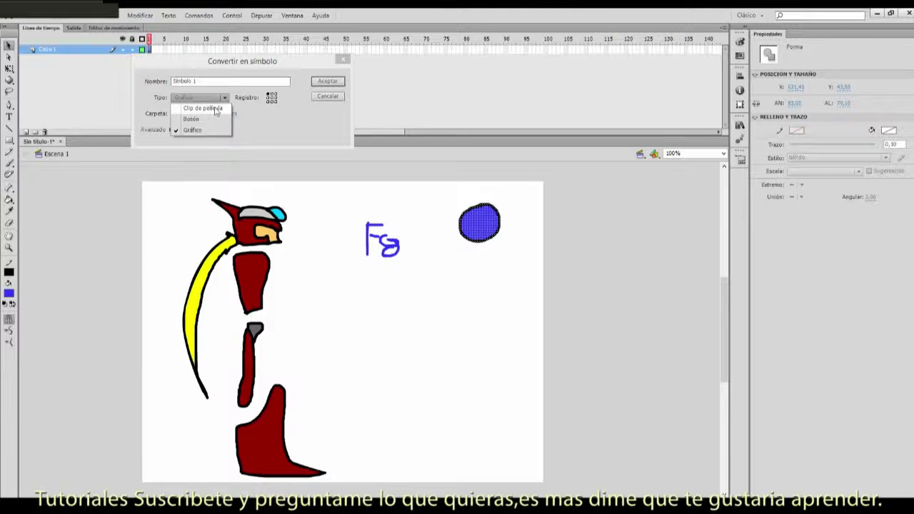
left_click(215, 108)
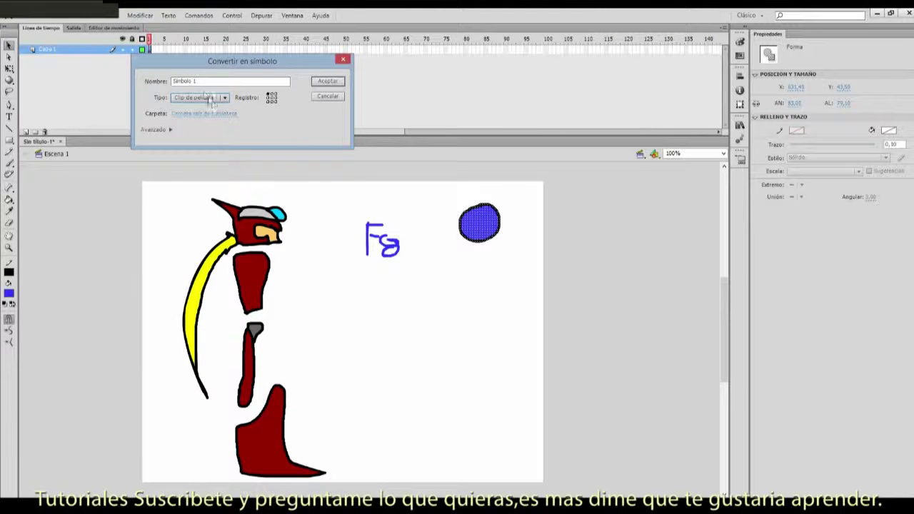
left_click_drag(213, 83, 169, 84)
left_click(319, 83)
left_click(512, 287)
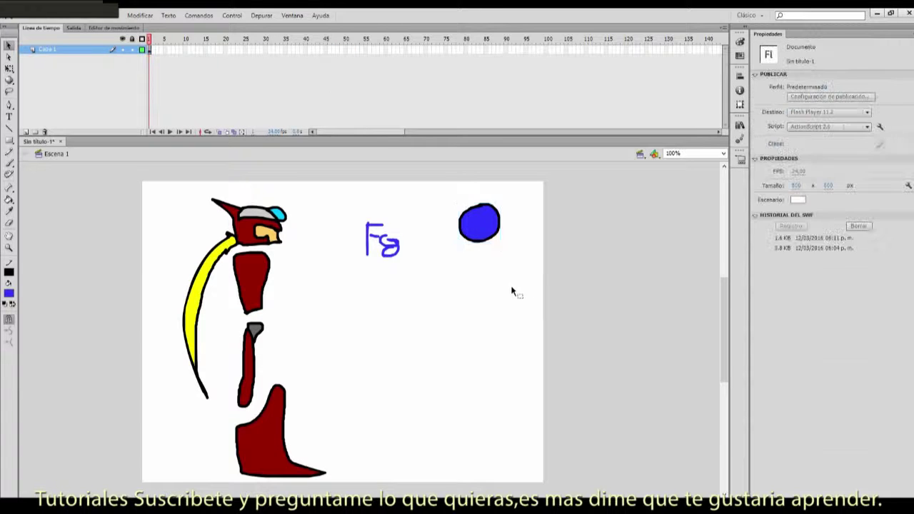
left_click(489, 244)
left_click(570, 295)
left_click(493, 231)
left_click(552, 287)
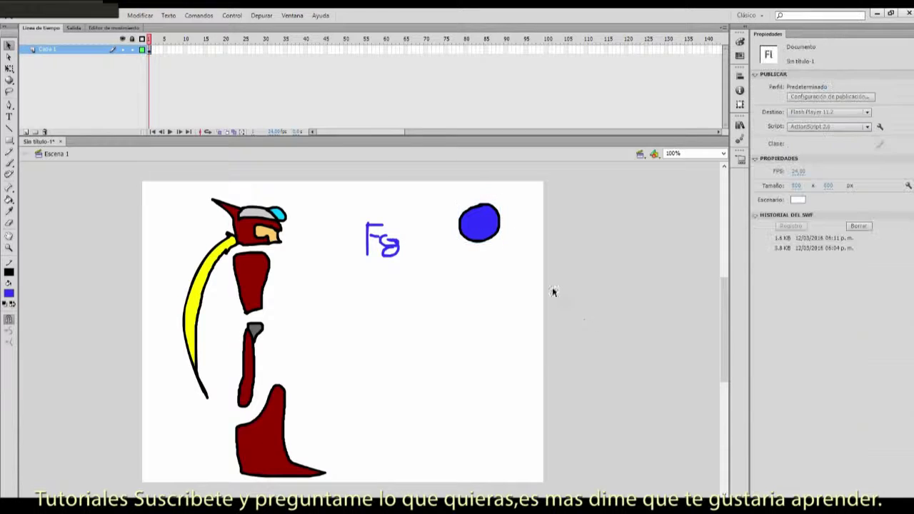
Step: Try the Brillo and yellow Tinta color effects on the blue circle symbol, adjusting the tint amount
left_click(493, 233)
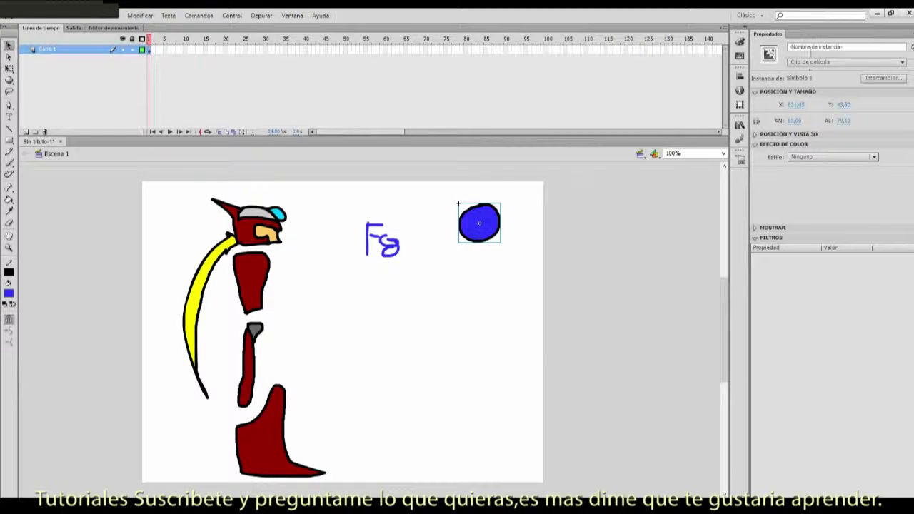
left_click(810, 157)
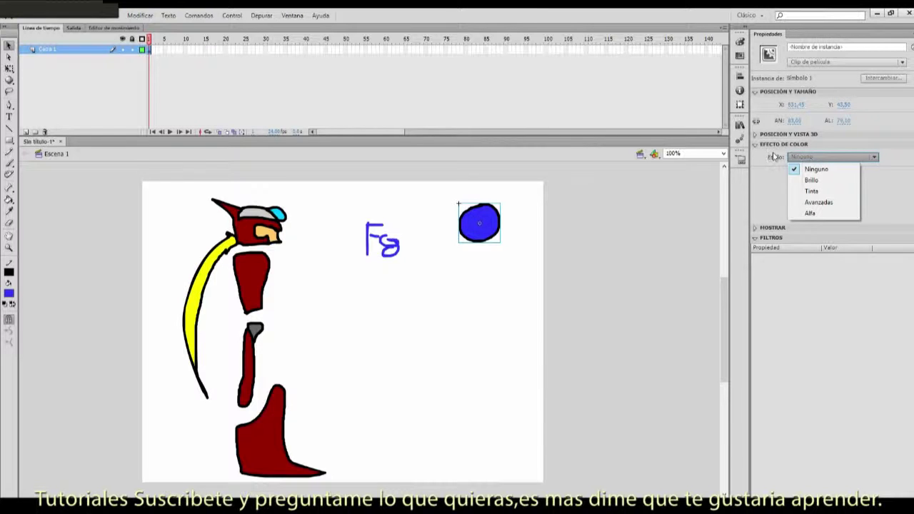
left_click(811, 180)
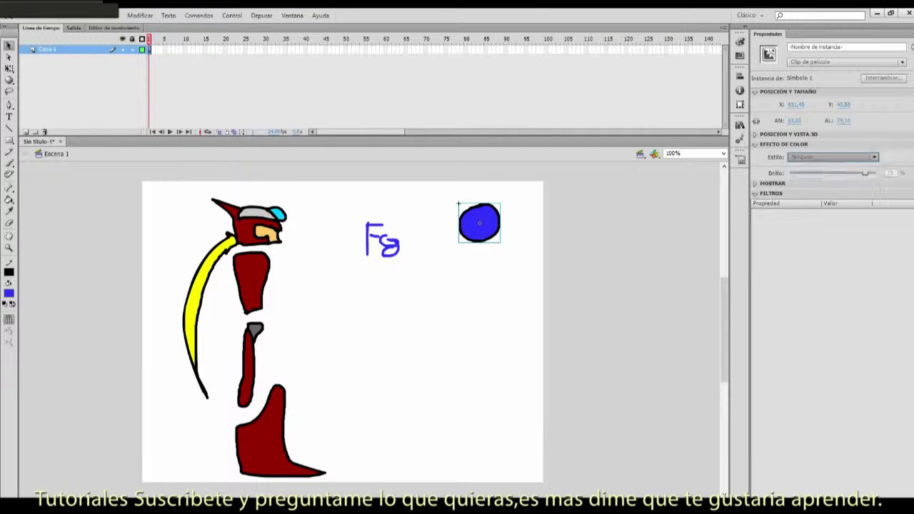
left_click(825, 158)
left_click(825, 192)
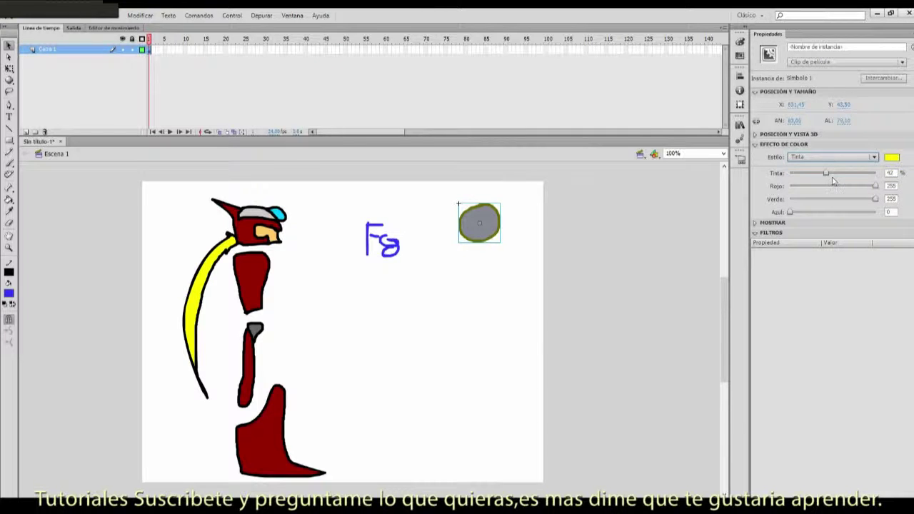
left_click_drag(826, 174, 805, 186)
Step: Try the Avanzadas and Alfa color effects on the circle symbol, and reset its effect style to Ninguno
left_click(808, 157)
left_click(810, 202)
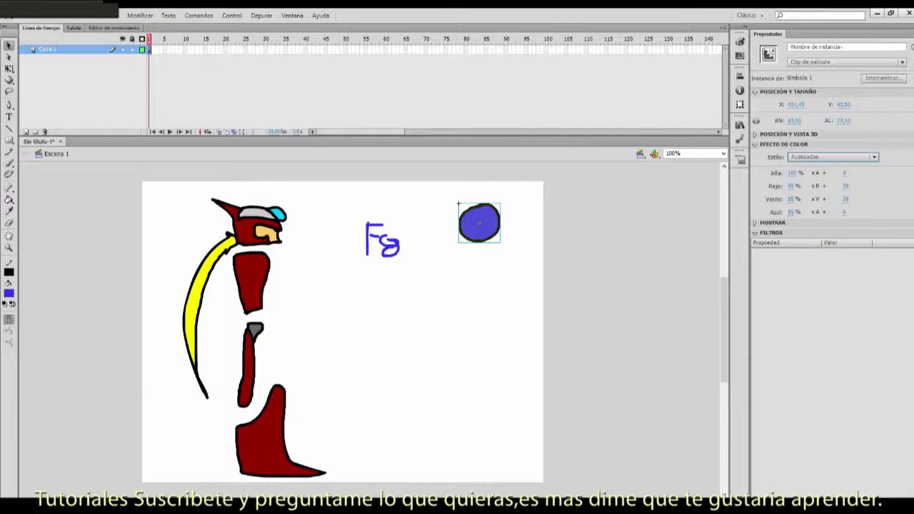
left_click(809, 157)
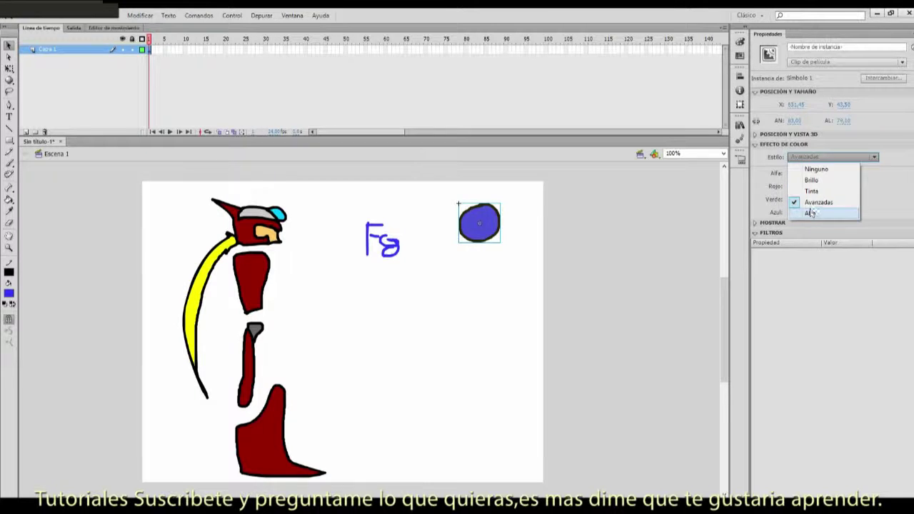
left_click(812, 212)
left_click_drag(841, 176, 877, 174)
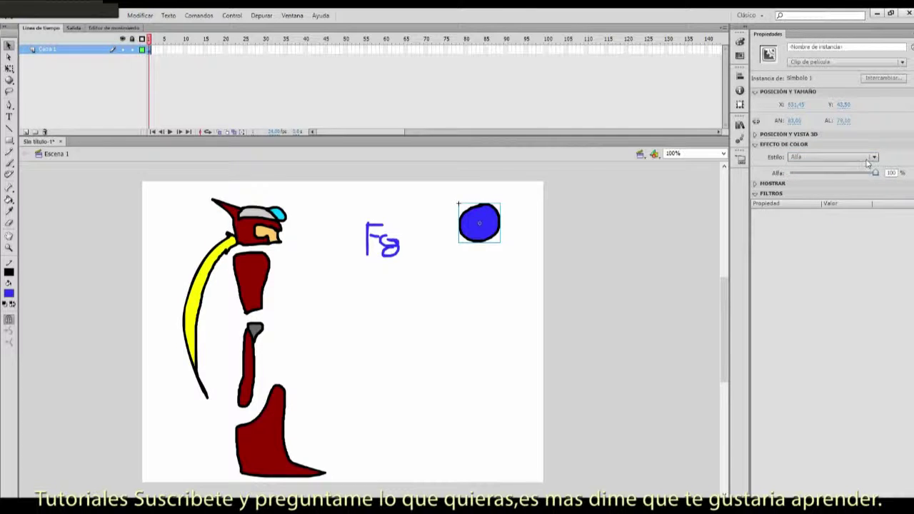
left_click(872, 157)
left_click(840, 170)
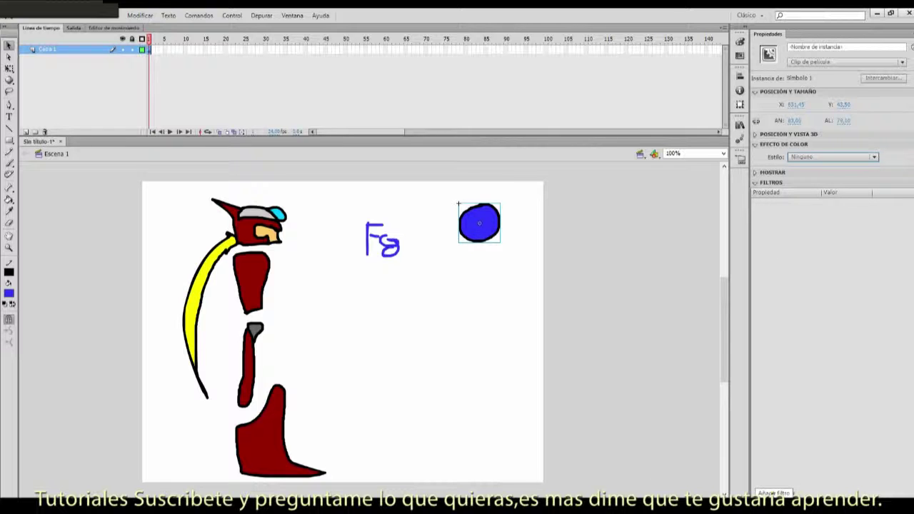
Step: Add an Iluminado filter to the circle symbol, setting its quality to Alta and increasing its intensity
left_click(756, 494)
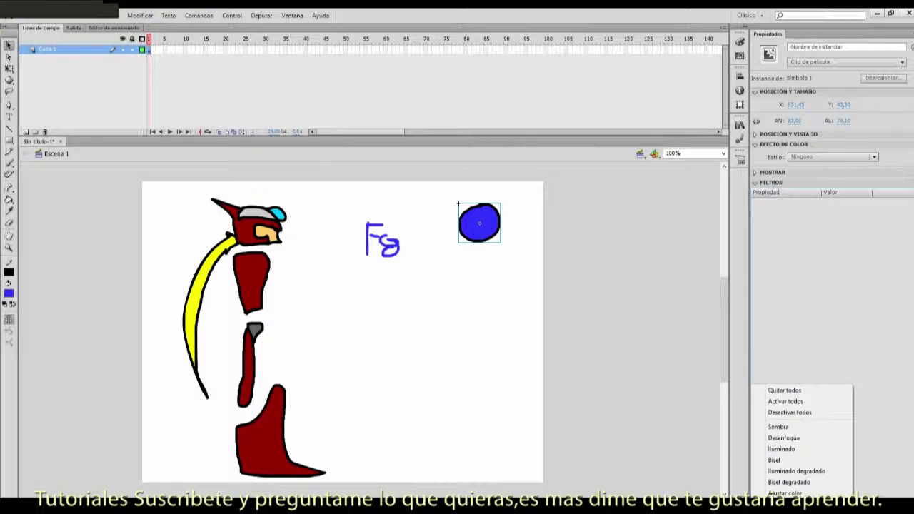
left_click(792, 451)
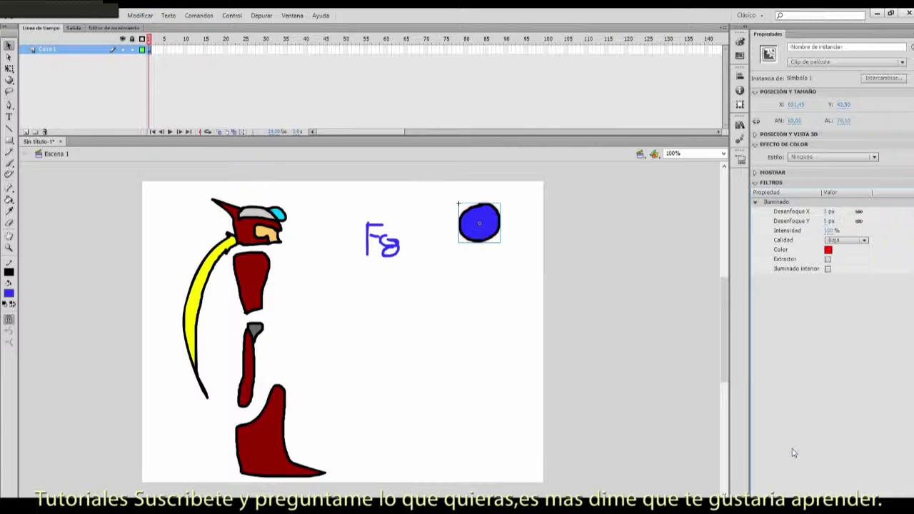
left_click(846, 243)
left_click(847, 279)
left_click(829, 231)
type("150")
key("Return")
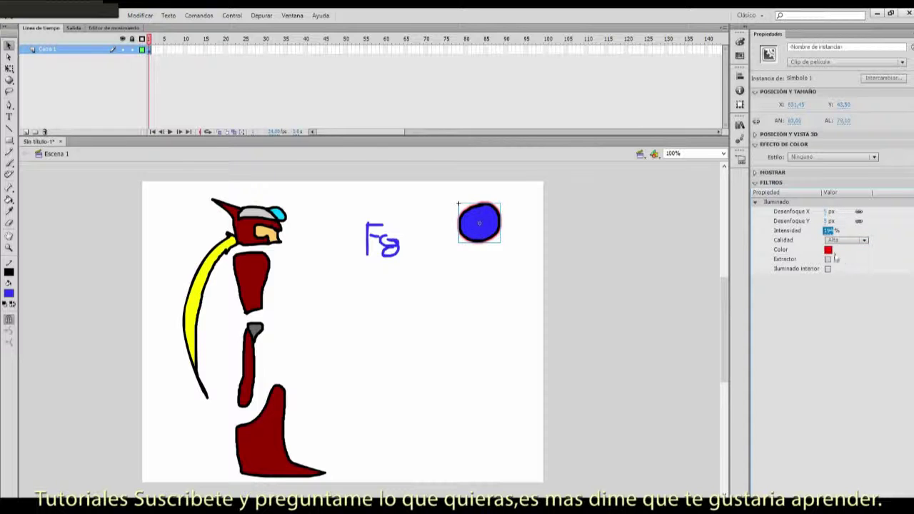
Step: Set the circle's Iluminado filter color to pale yellow #FFFFCC, raise its intensity and increase both blur values to 167 px
left_click(828, 250)
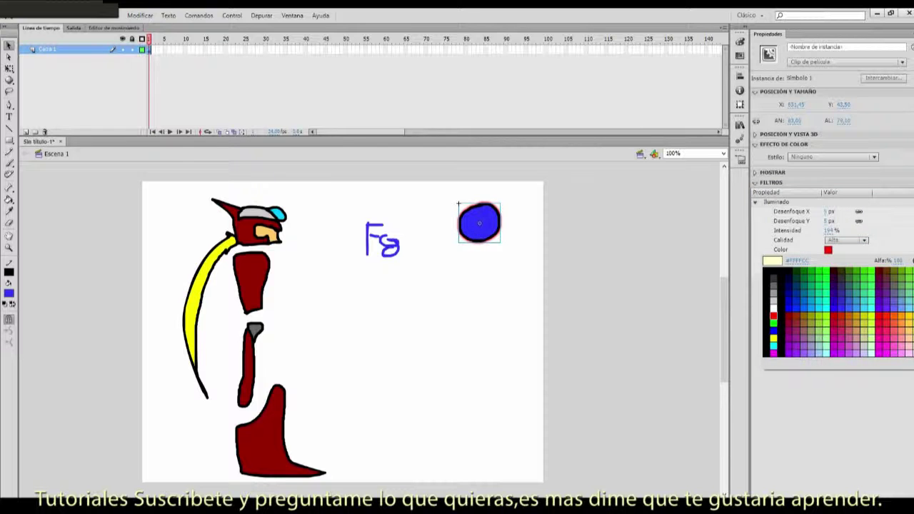
left_click(907, 353)
left_click(828, 230)
left_click_drag(834, 222, 898, 229)
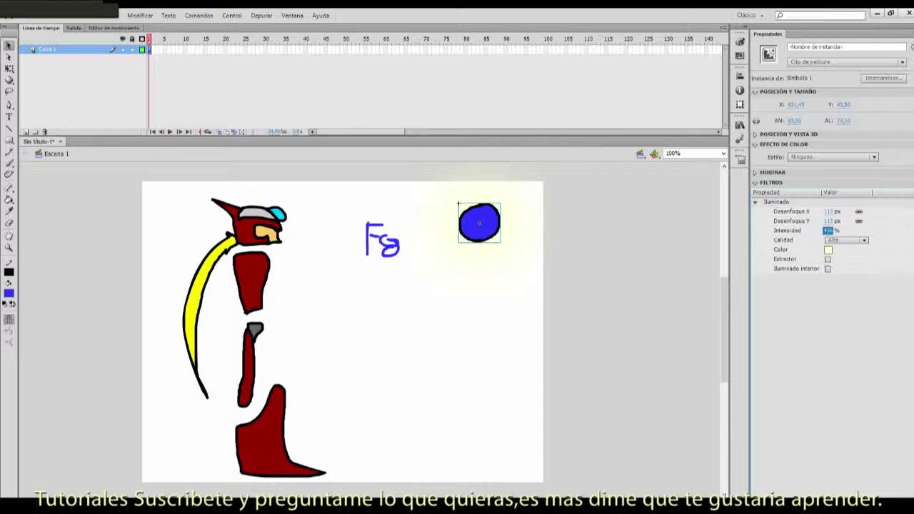
left_click_drag(828, 221, 862, 222)
left_click(628, 208)
left_click(491, 213)
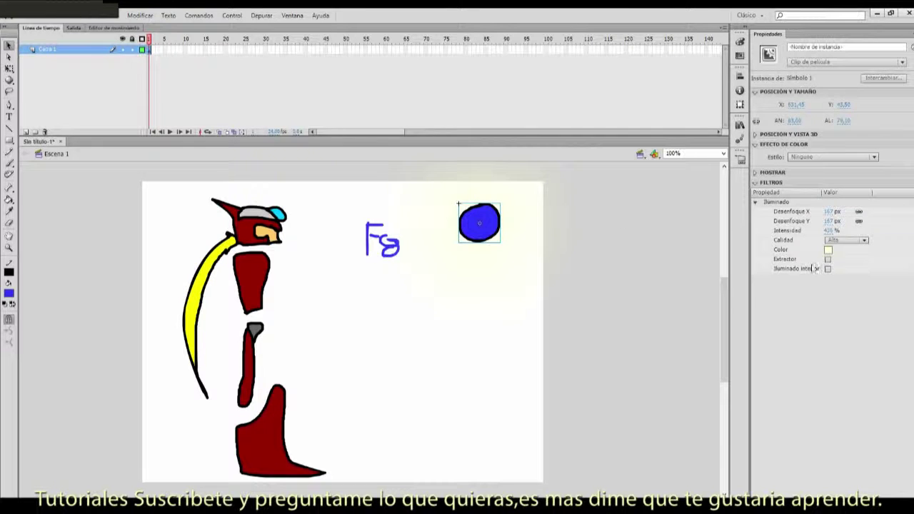
Step: Change the circle's glow color to light blue and move the circle to the stage's right edge near the top
left_click(828, 248)
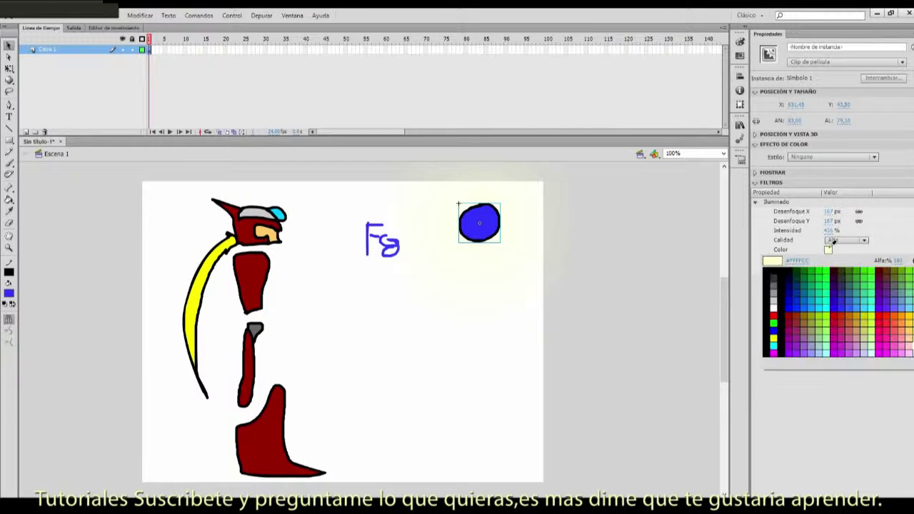
left_click(818, 305)
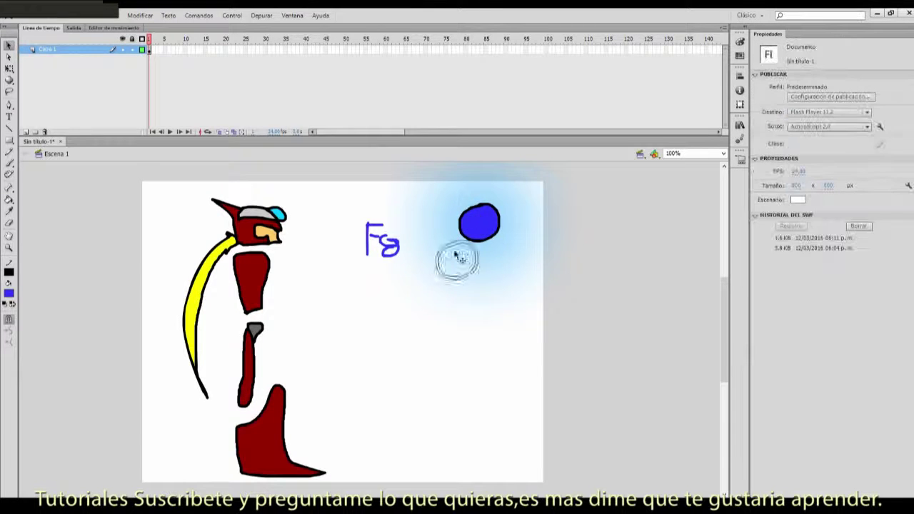
left_click_drag(475, 228, 418, 341)
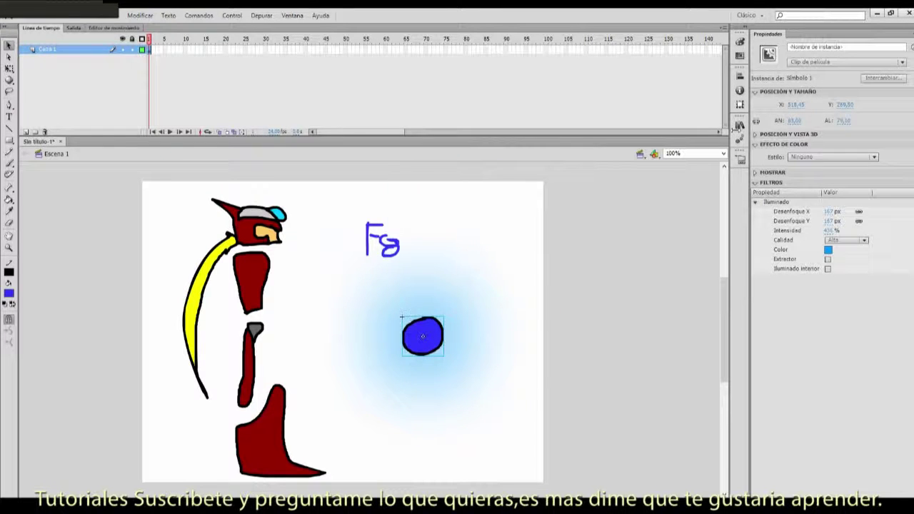
left_click(591, 297)
left_click(435, 348)
left_click_drag(438, 347, 563, 255)
left_click(513, 200)
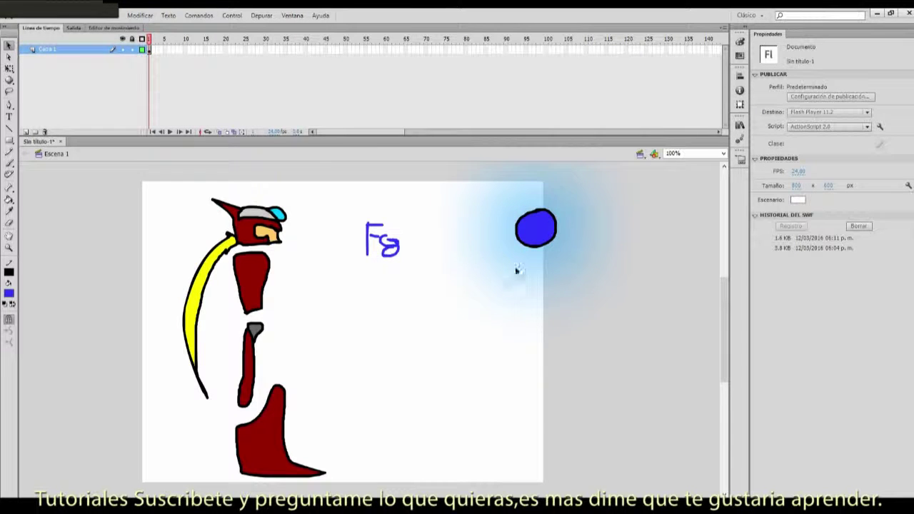
left_click(542, 232)
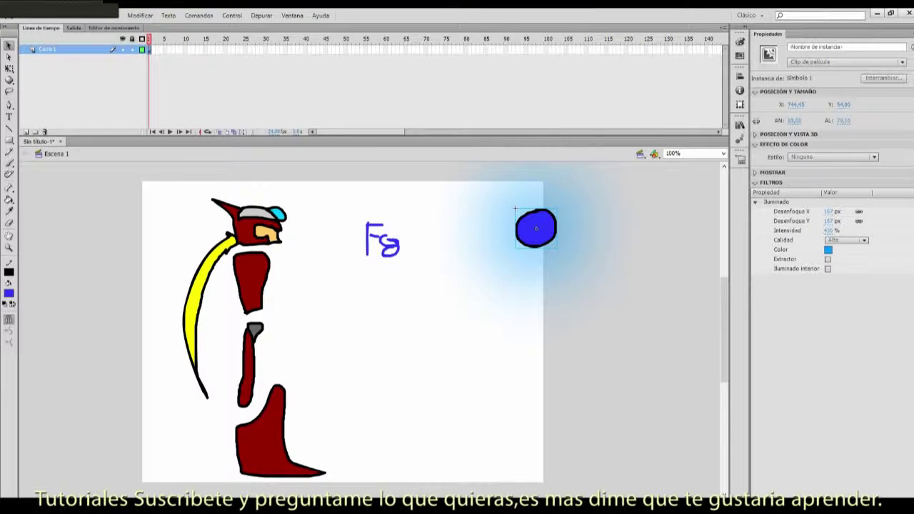
Step: Change the circle symbol instance's behavior to Gráfico and reselect it
left_click(845, 62)
left_click(814, 94)
left_click(622, 285)
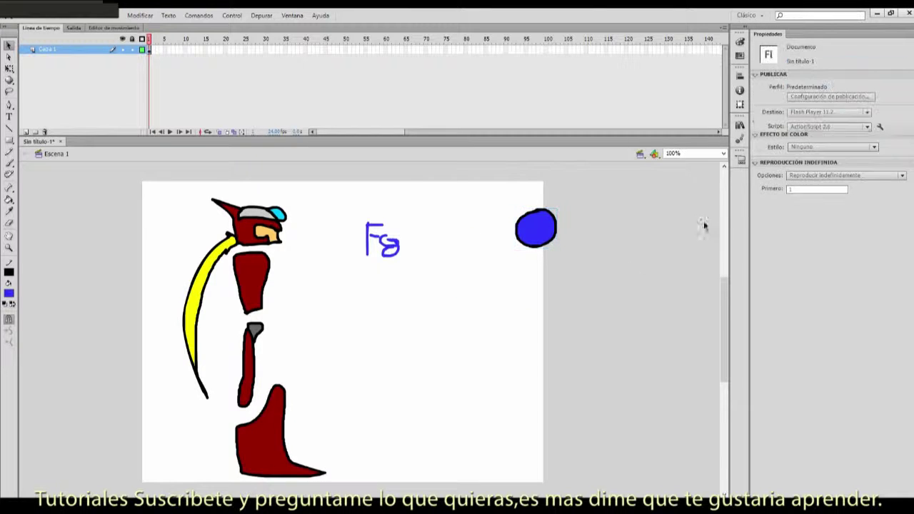
left_click(537, 230)
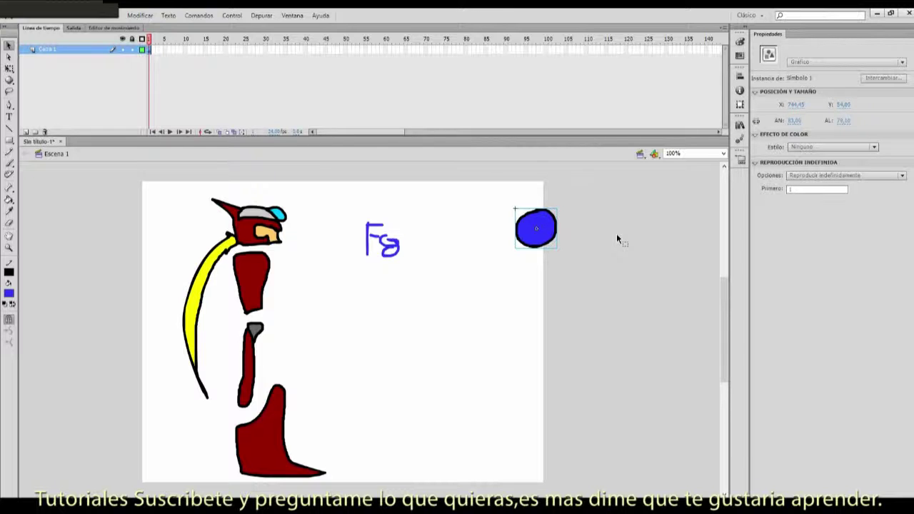
Step: Open the circle symbol for editing in place, and return to Escena 1
double_click(537, 230)
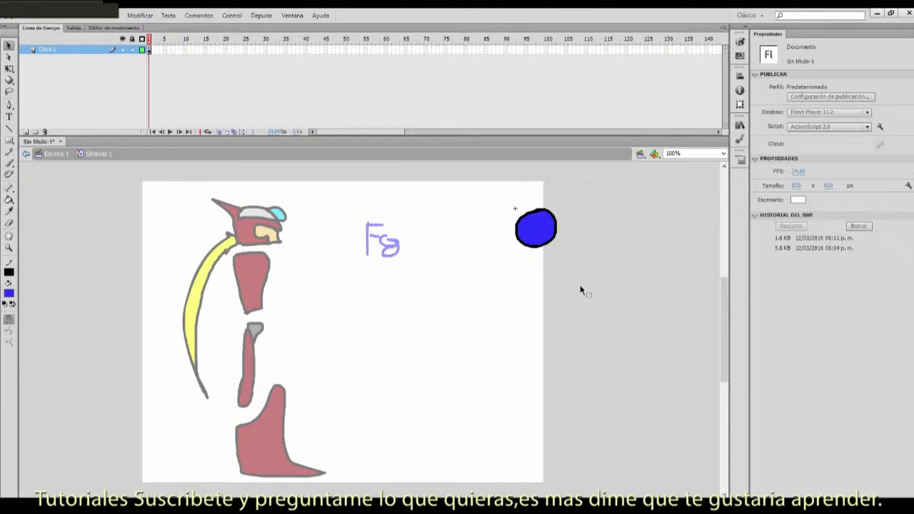
double_click(579, 289)
left_click(588, 311)
Step: Delete the blue circle symbol and the blue handwritten scribble beside the character from the stage
left_click(535, 230)
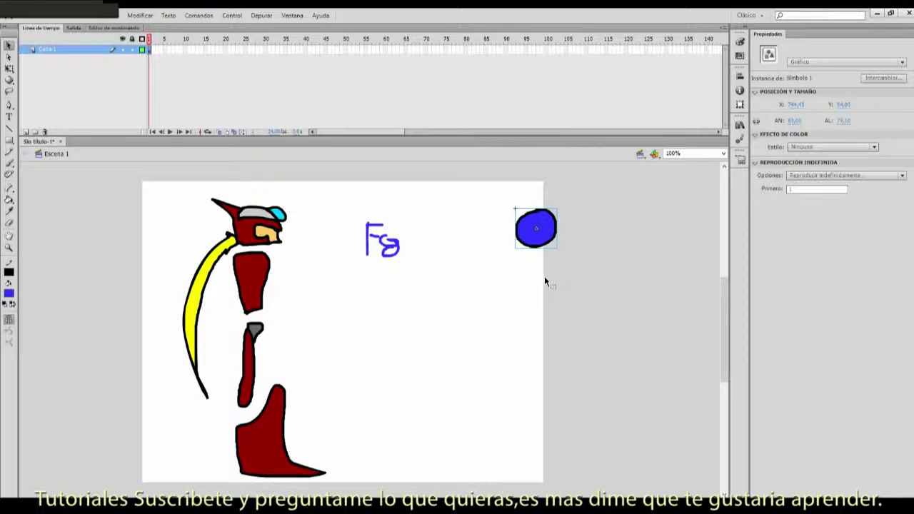
key("Delete")
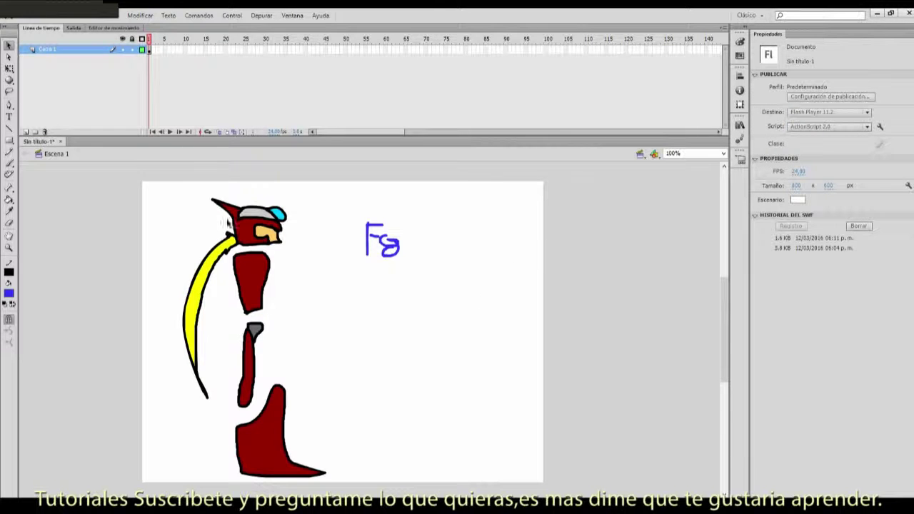
left_click(253, 227)
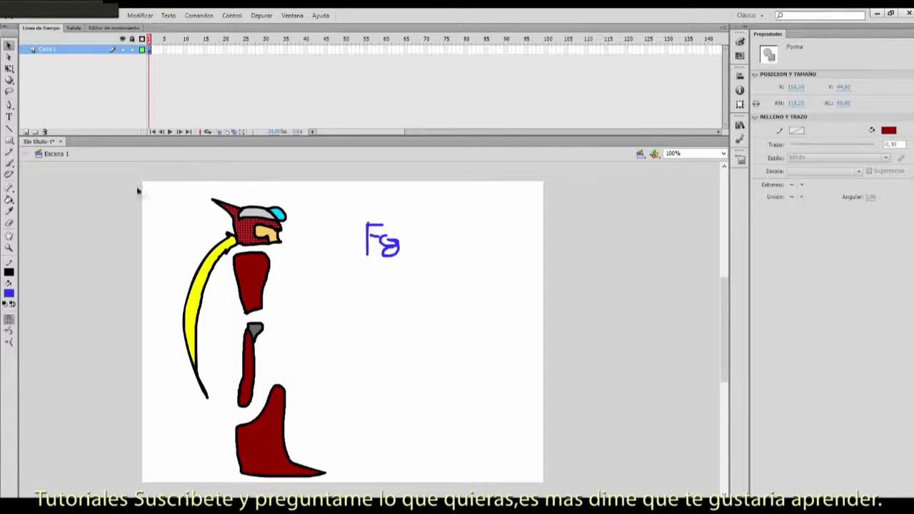
left_click(383, 241)
key("Delete")
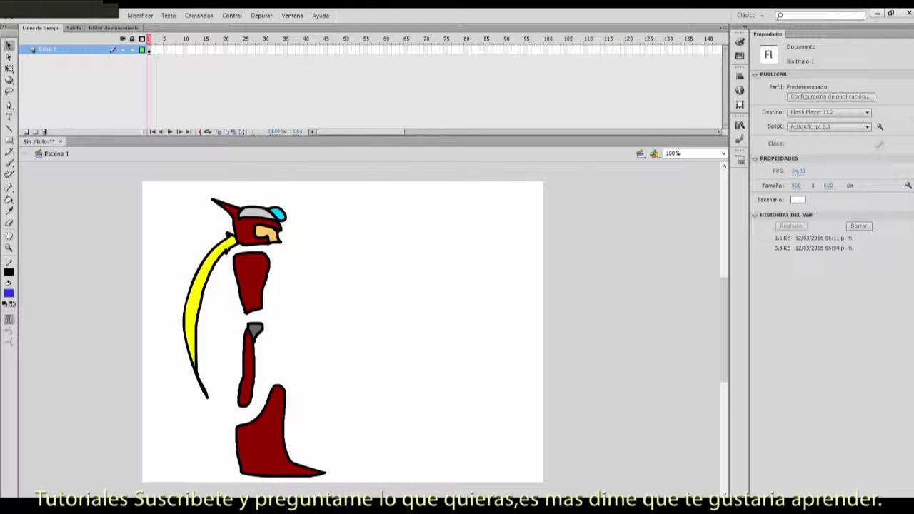
left_click_drag(144, 175, 375, 491)
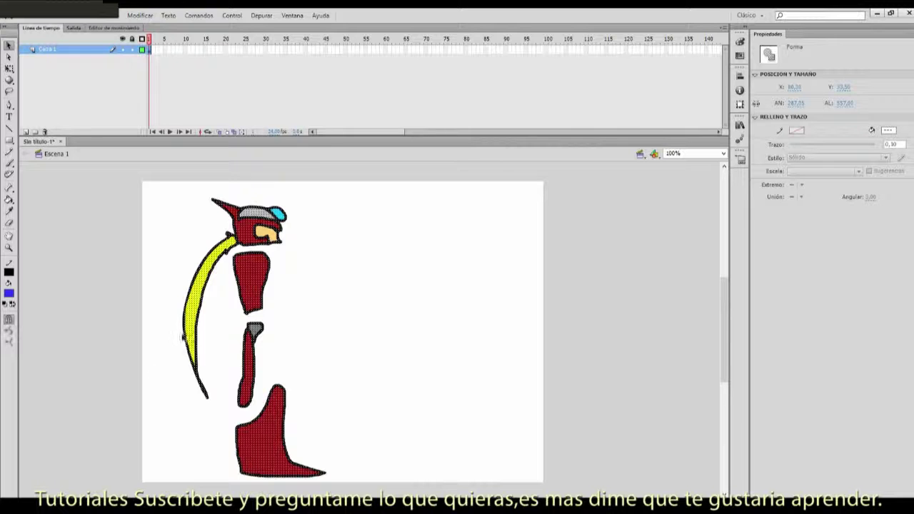
right_click(247, 296)
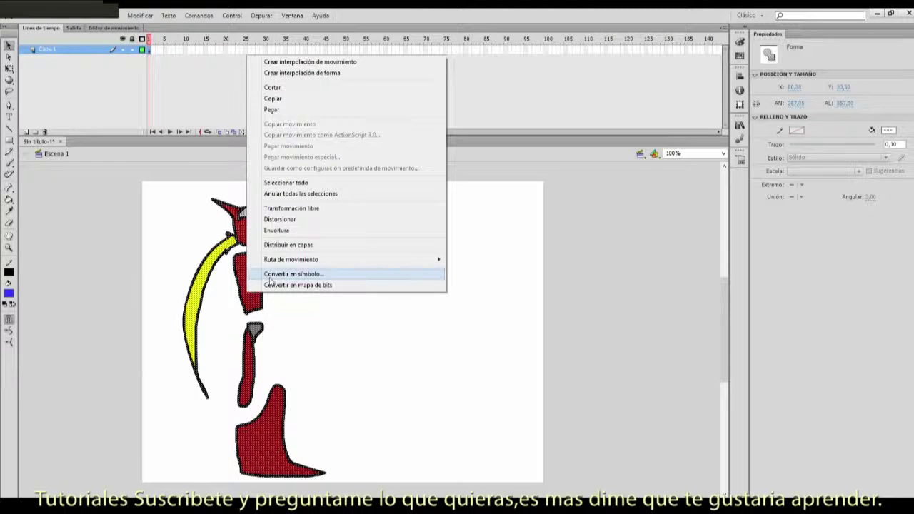
left_click(314, 247)
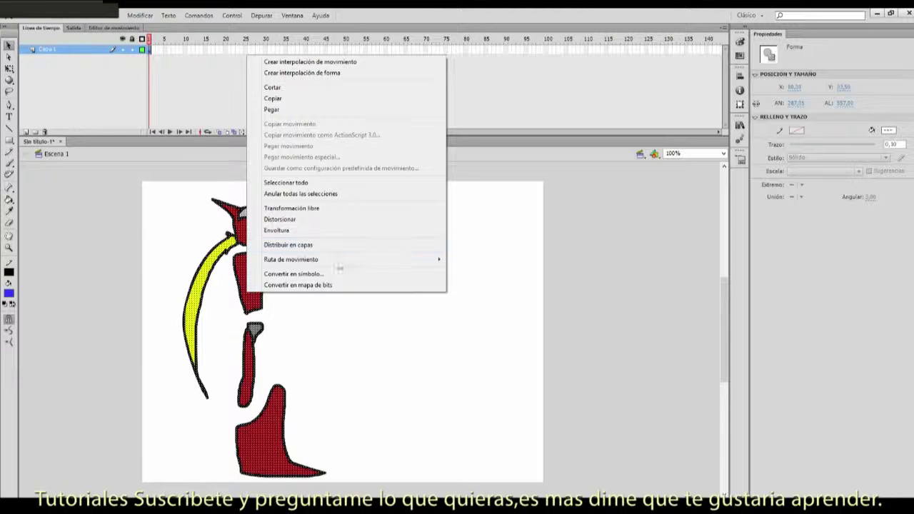
left_click(353, 342)
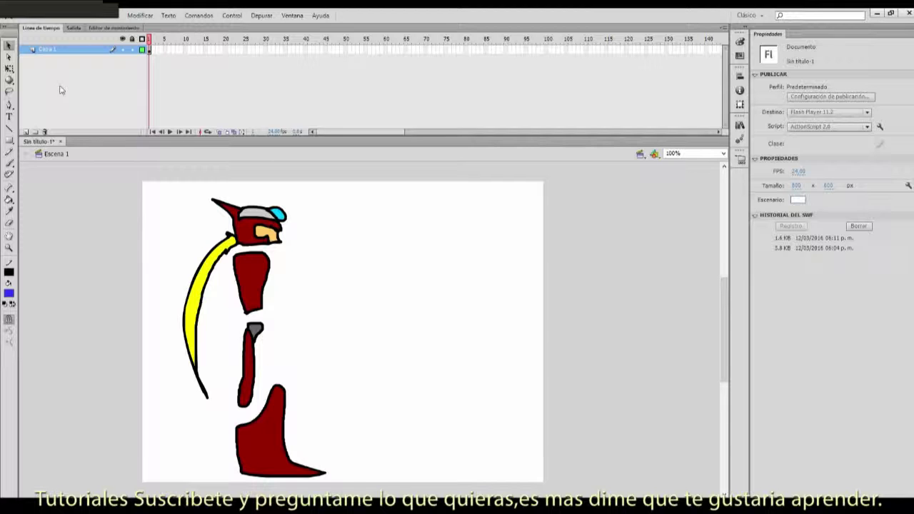
Step: Add a new layer, sketch a horizontal pencil line across the character's head on it, and toggle the layer's visibility
left_click(27, 132)
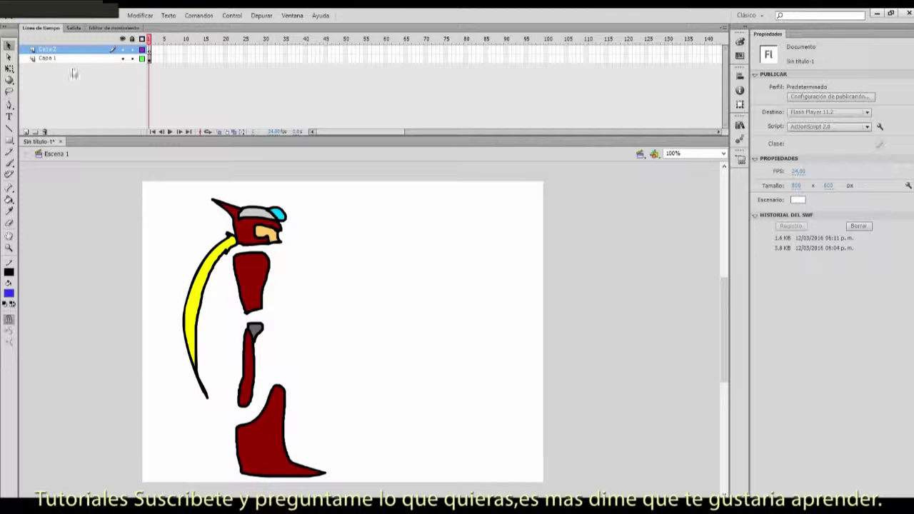
left_click(150, 53)
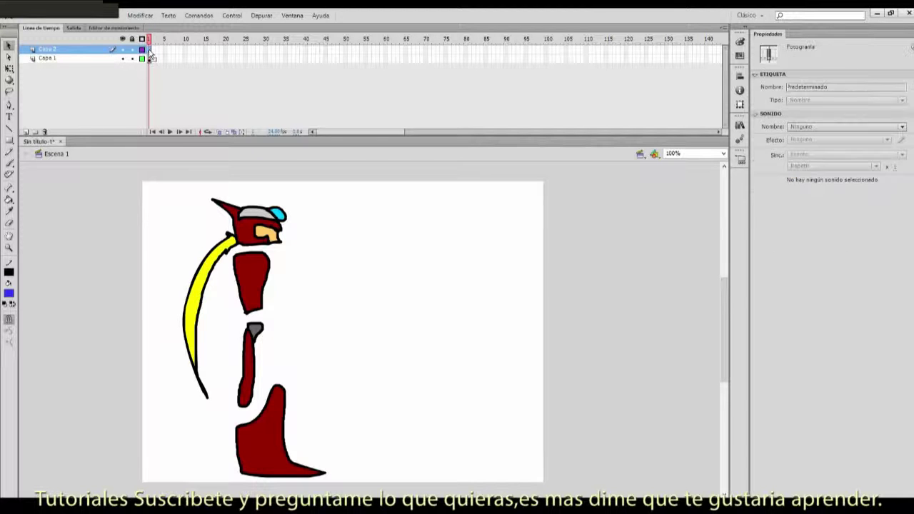
left_click(9, 151)
left_click_drag(187, 214, 401, 216)
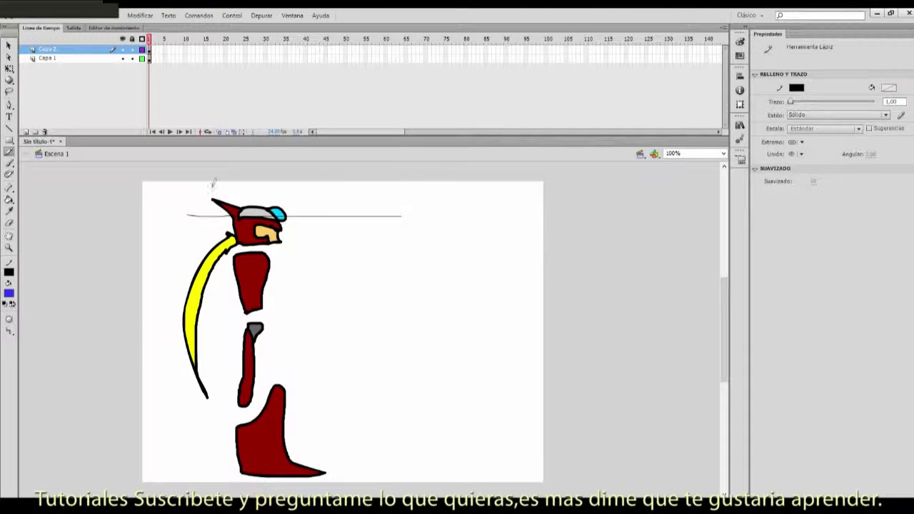
left_click(123, 50)
left_click(123, 50)
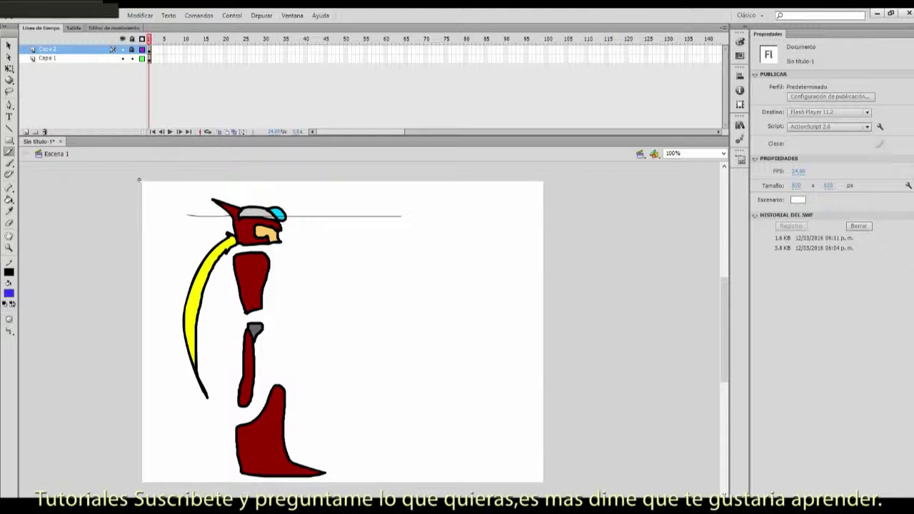
Step: Move the Capa 2 layer below Capa 1 and delete it
left_click(8, 45)
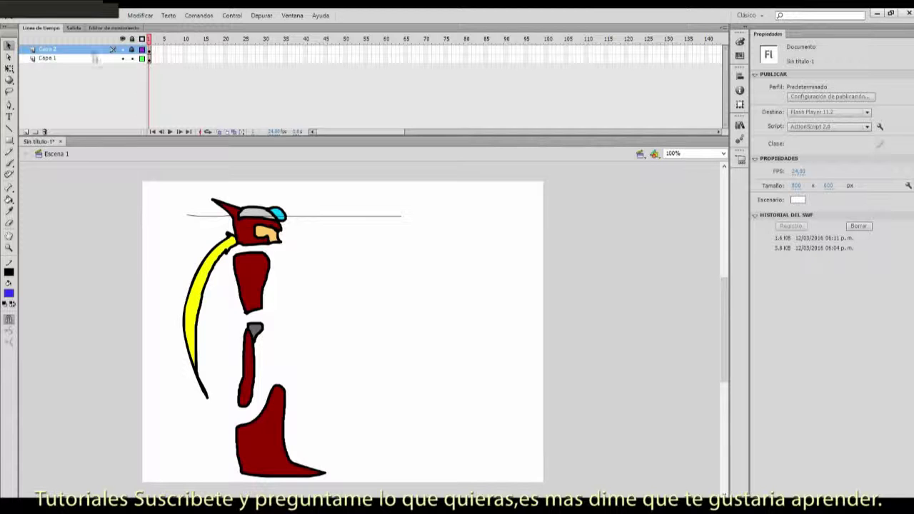
left_click_drag(66, 54, 63, 68)
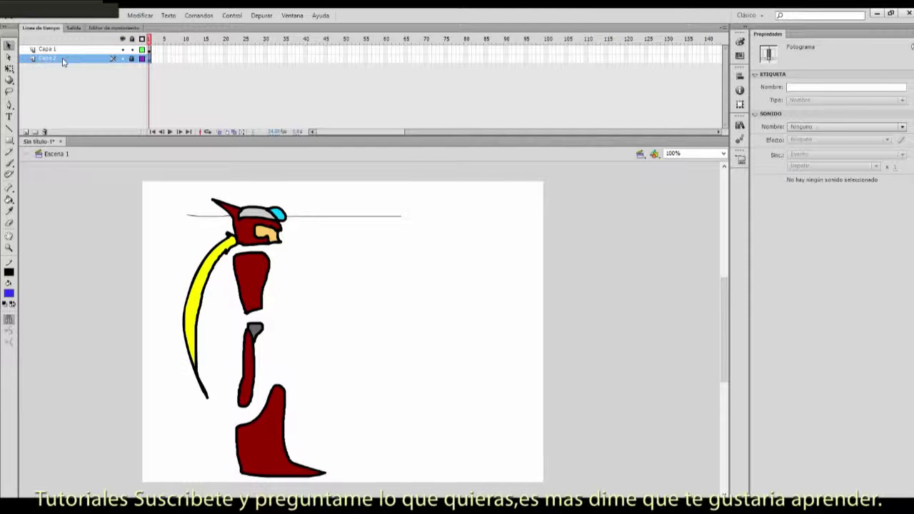
left_click(45, 131)
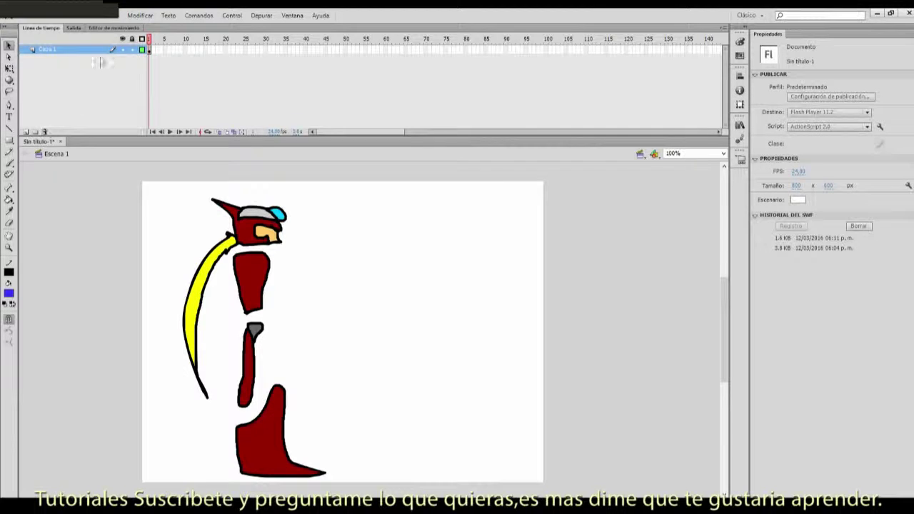
Step: Select all the character's body parts and distribute them to separate layers with Distribuir en capas
left_click(150, 48)
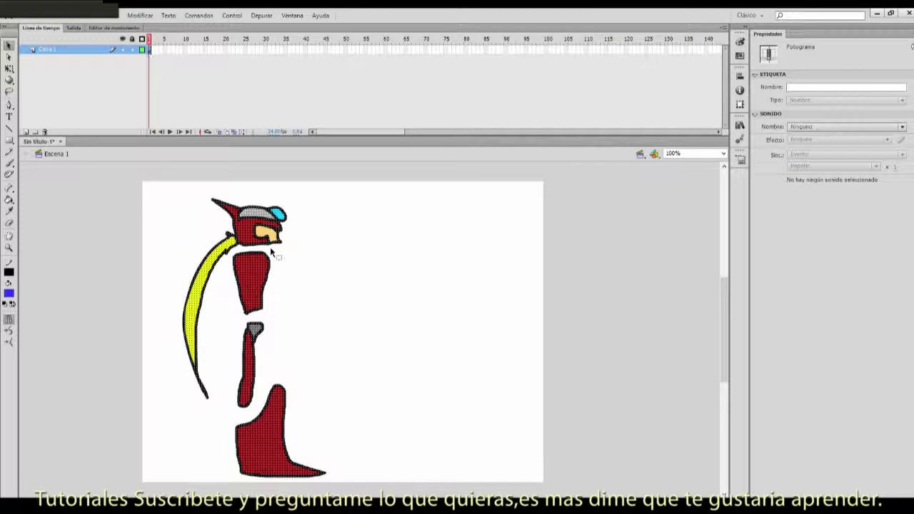
mouse_move(372, 196)
left_mouse_down()
mouse_move(154, 390)
mouse_move(166, 498)
left_mouse_up()
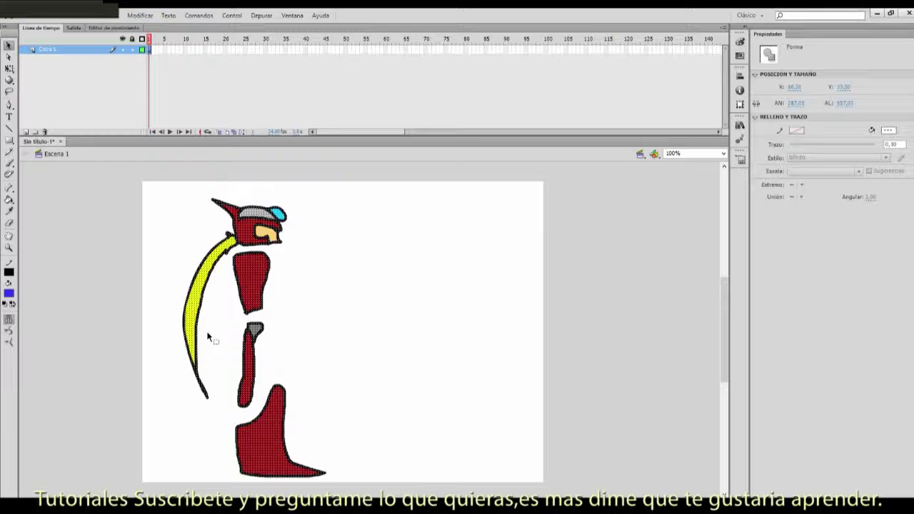
right_click(238, 306)
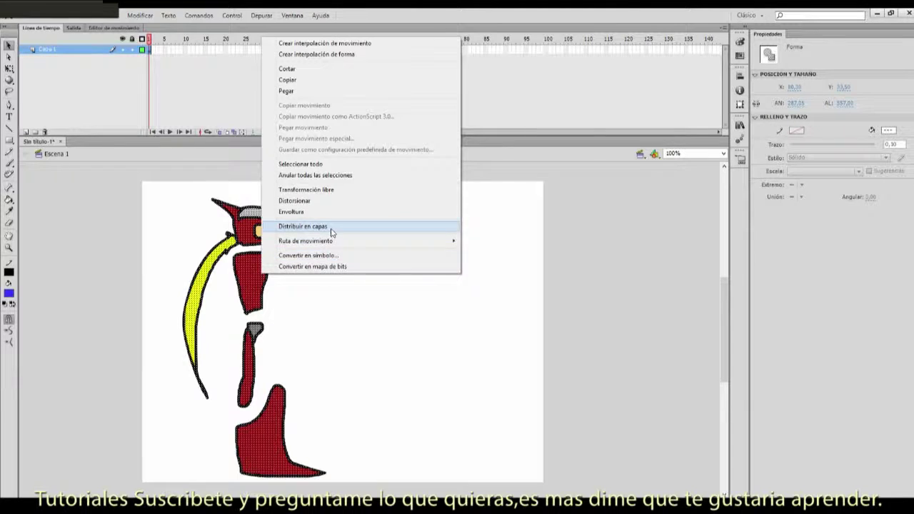
left_click(331, 232)
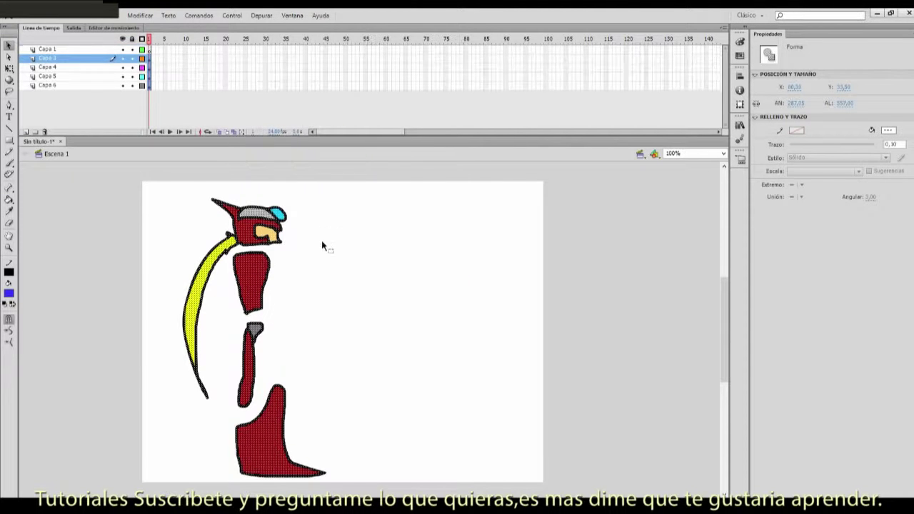
Step: Examine which body part each of the layers Capa 3 to Capa 6 contains
left_click(169, 68)
left_click(150, 85)
left_click(149, 76)
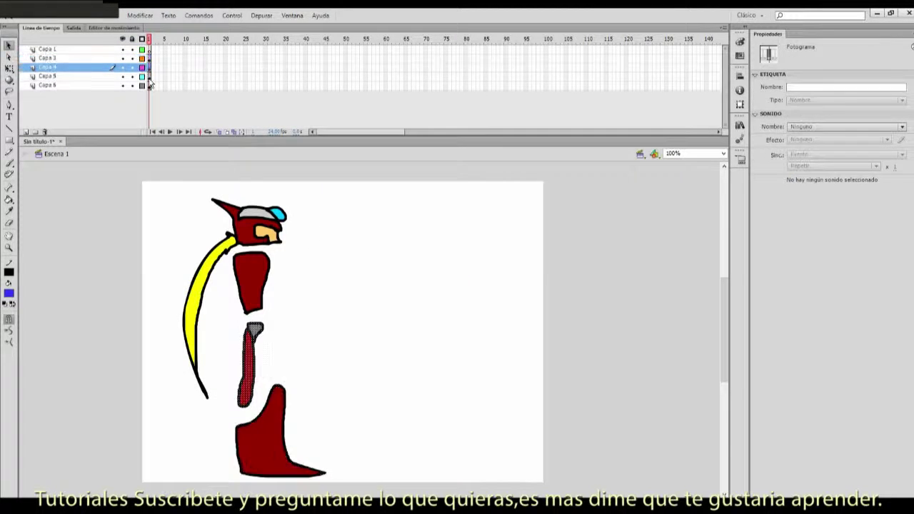
left_click(149, 58)
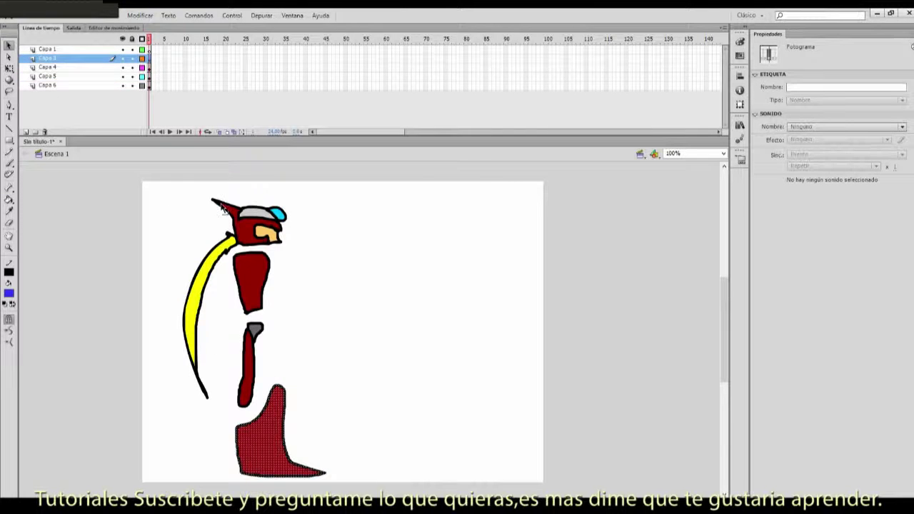
left_click(149, 67)
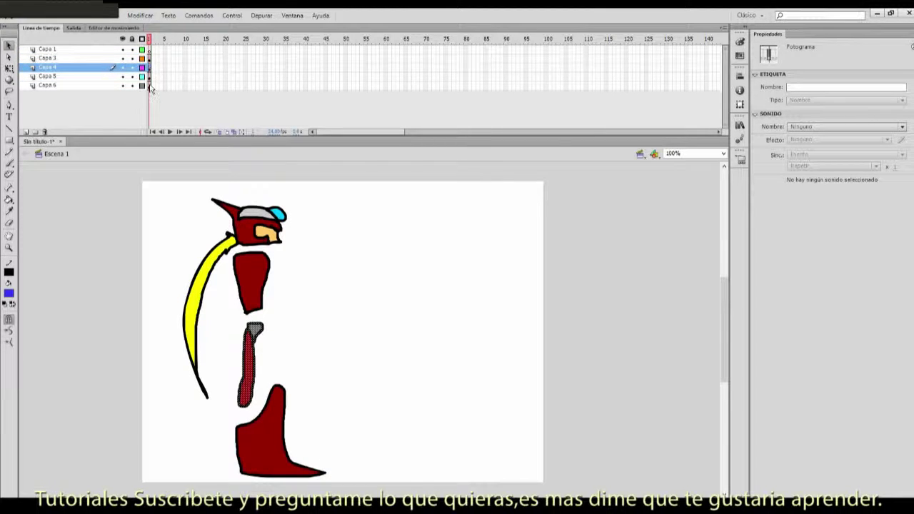
left_click(149, 76)
left_click(150, 85)
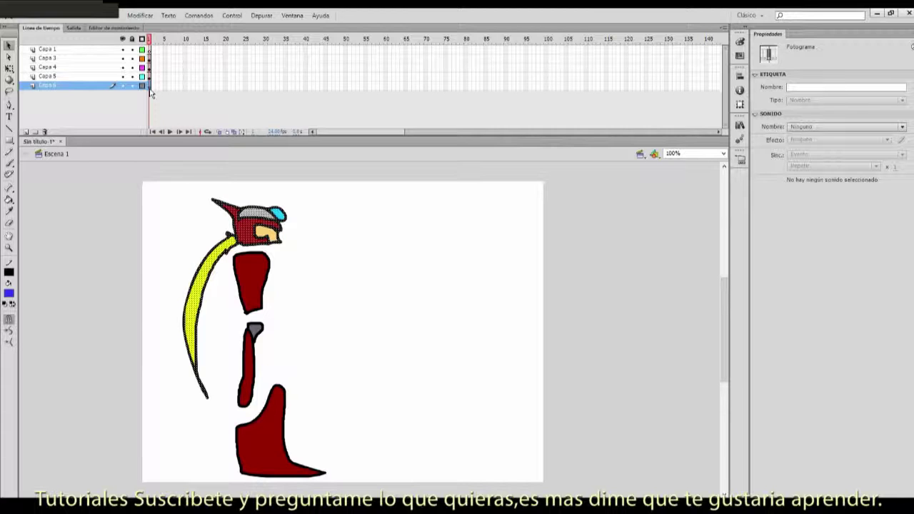
Step: Rename the Capa 6 layer as casco zero
double_click(46, 86)
type("casco ze")
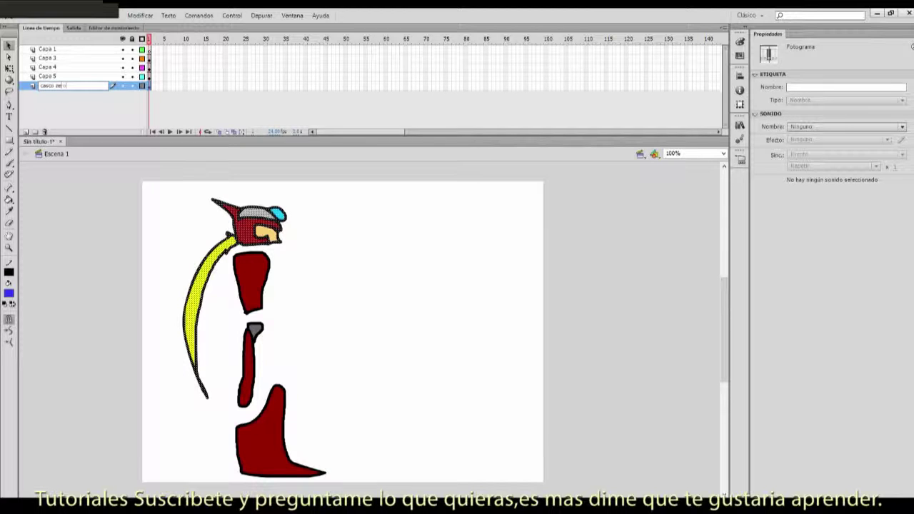
type("ro")
left_click(150, 209)
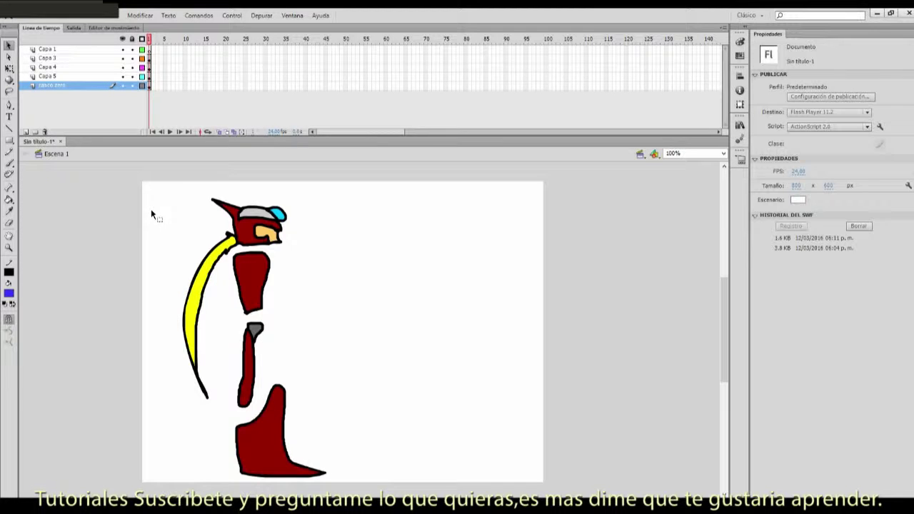
Step: Convert the helmet and hair artwork on the casco zero layer into a Clip de película symbol
left_click(150, 87)
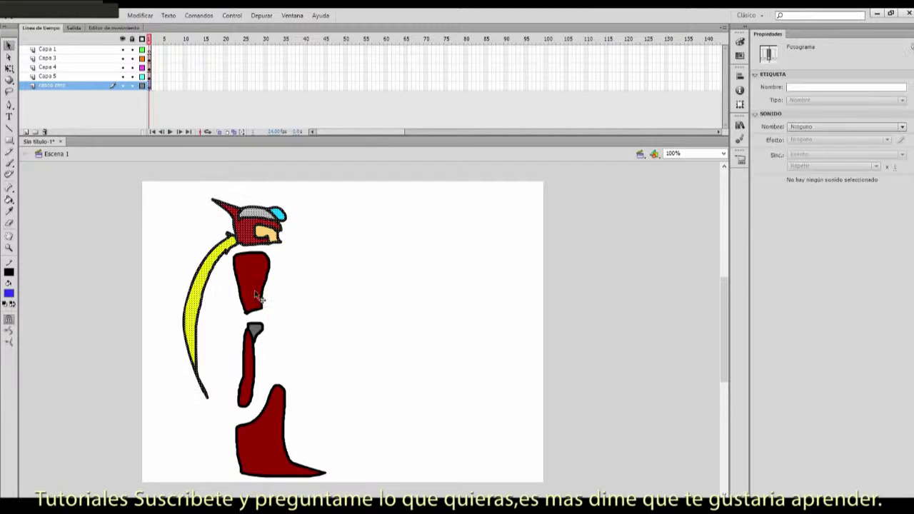
right_click(255, 236)
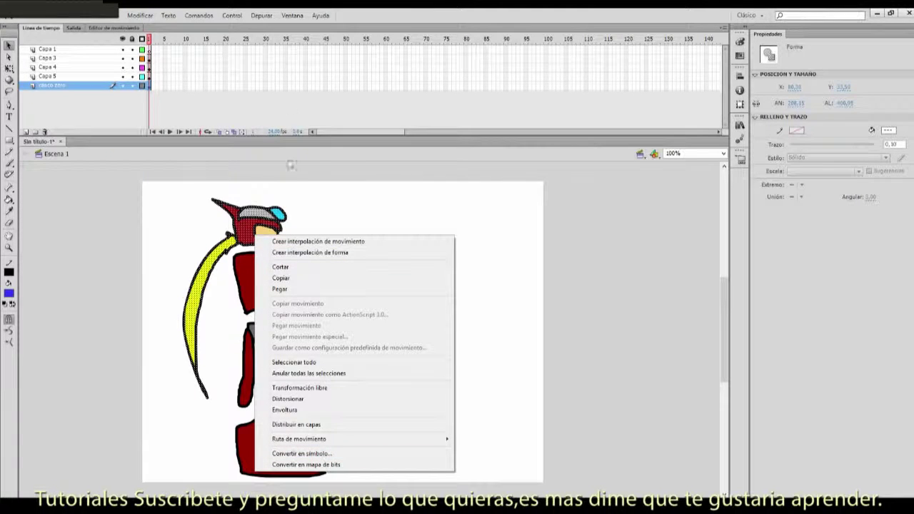
left_click(323, 454)
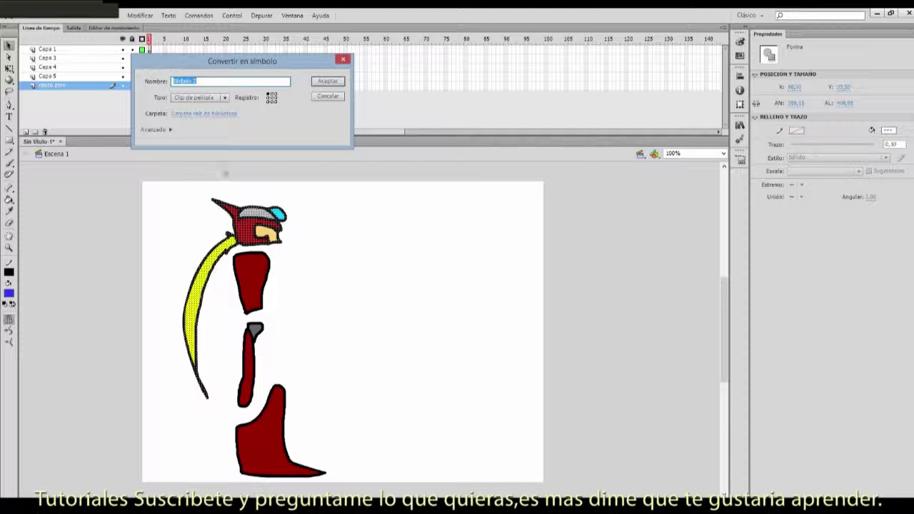
left_click(203, 96)
left_click(203, 97)
left_click(203, 97)
left_click(203, 97)
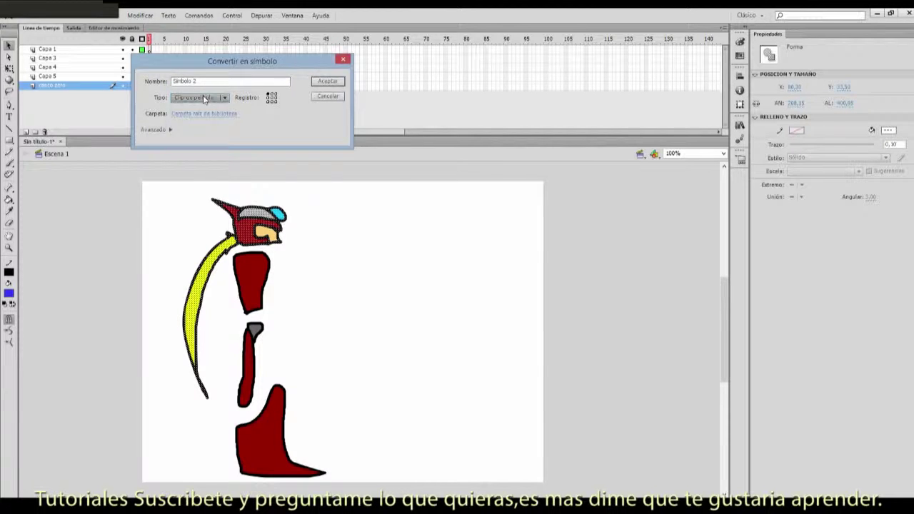
left_click(335, 83)
left_click(407, 326)
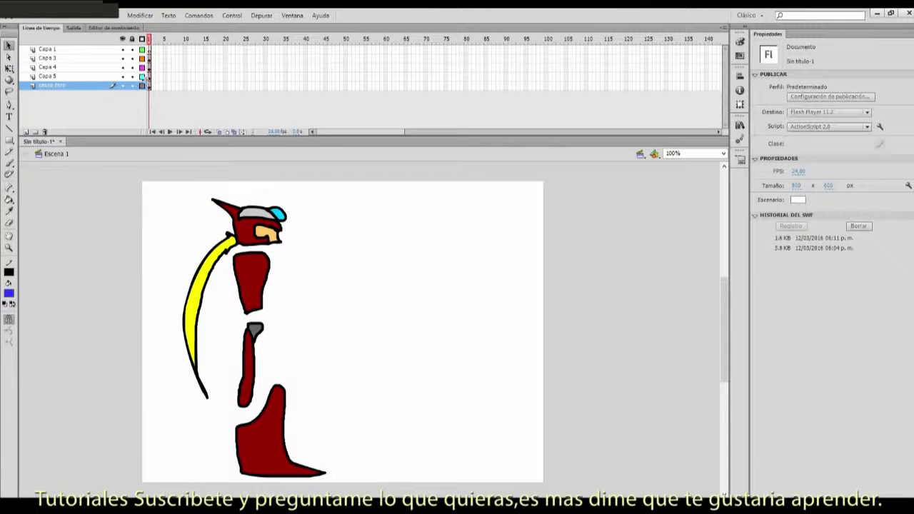
Step: Convert the torso artwork on the Capa 5 layer into a Clip de película symbol
left_click(150, 80)
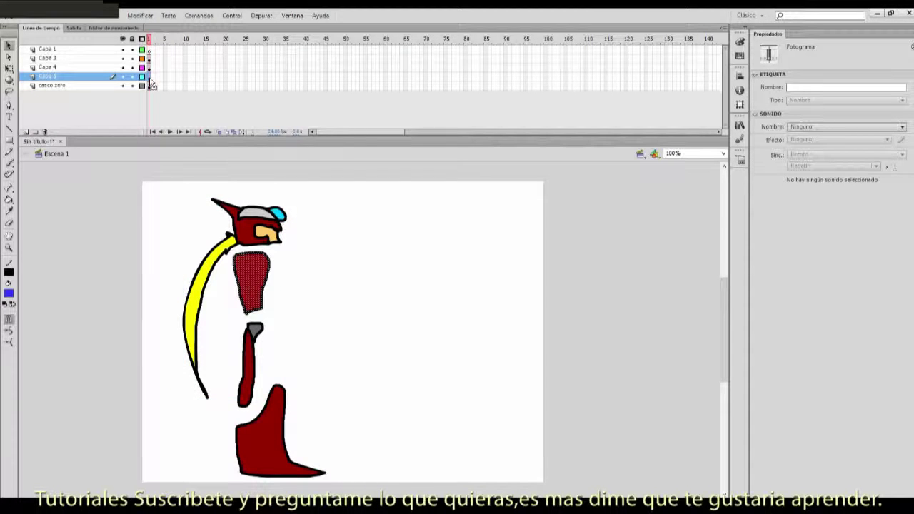
key("F8")
left_click(223, 97)
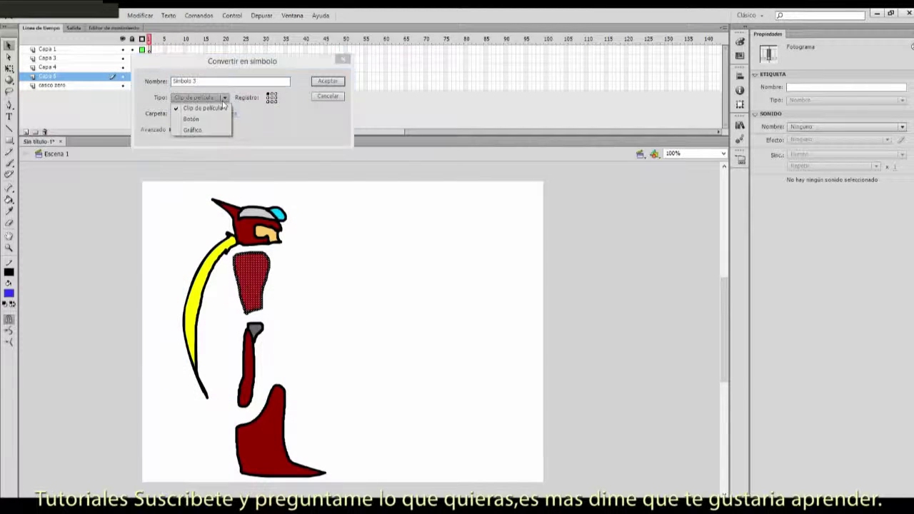
left_click(326, 82)
left_click(326, 82)
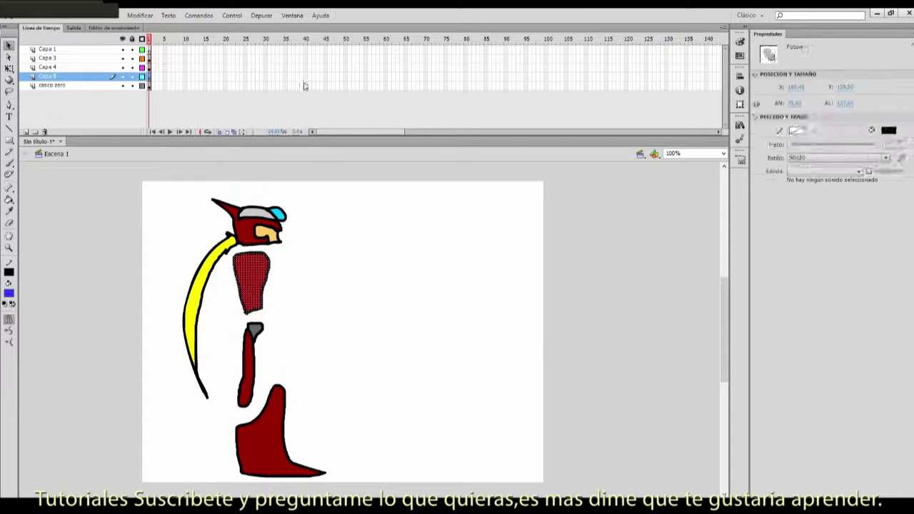
Step: Convert the leg on Capa 4 and the boot on Capa 3 into separate movie clip symbols
left_click(150, 68)
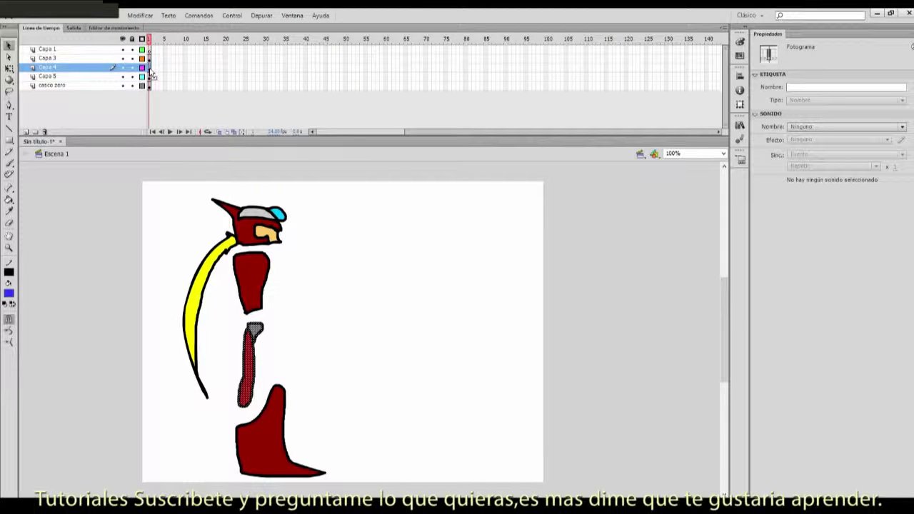
key("F8")
left_click(326, 82)
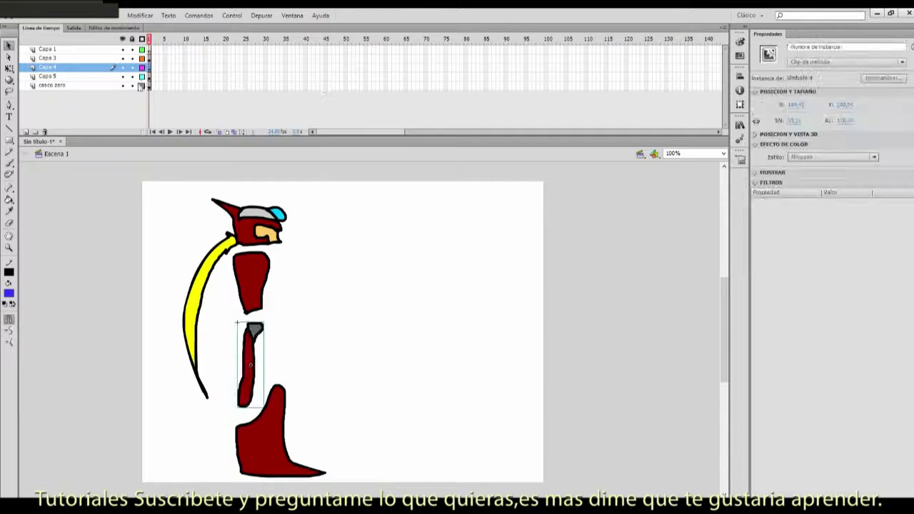
left_click(150, 58)
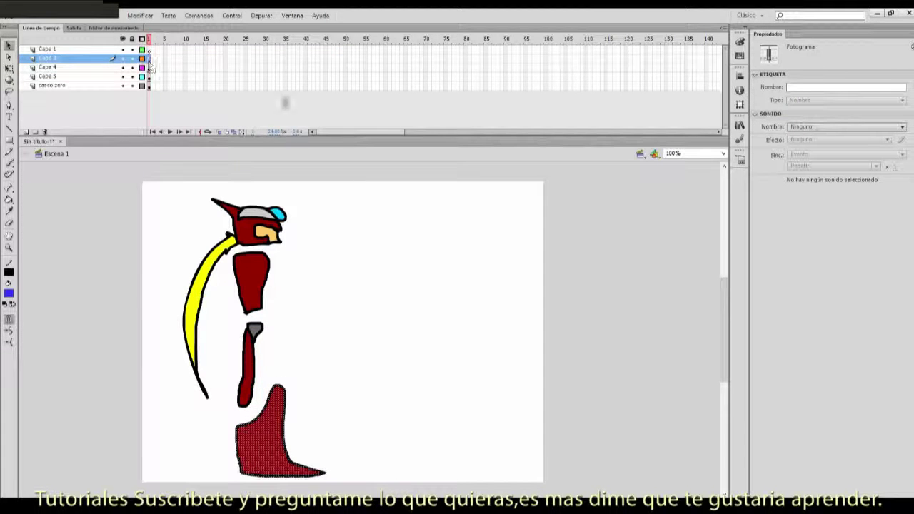
key("F8")
left_click(328, 82)
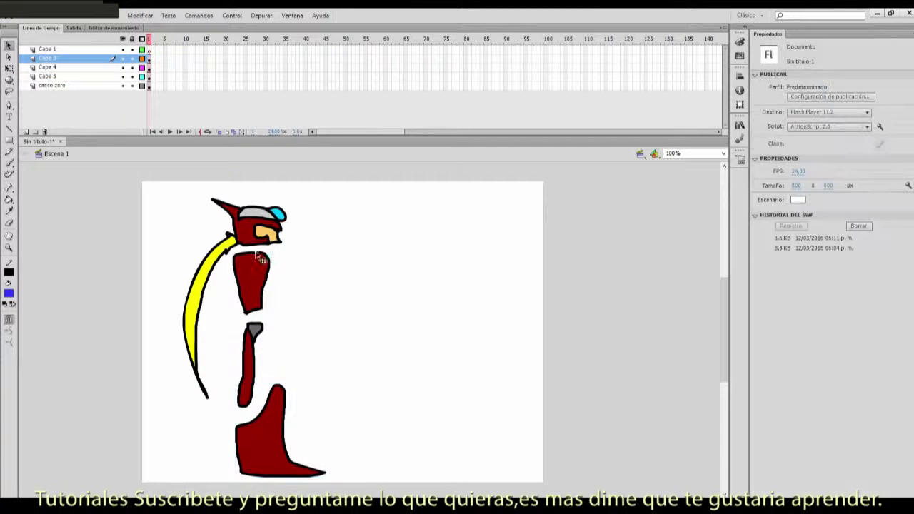
Step: Try to apply the Bone tool to the character's helmet
left_click(267, 241)
left_click(343, 302)
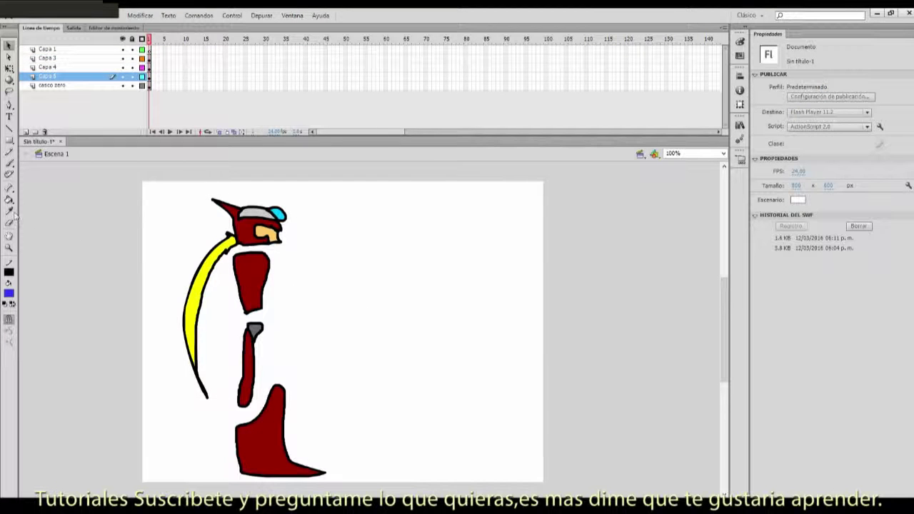
left_click(9, 187)
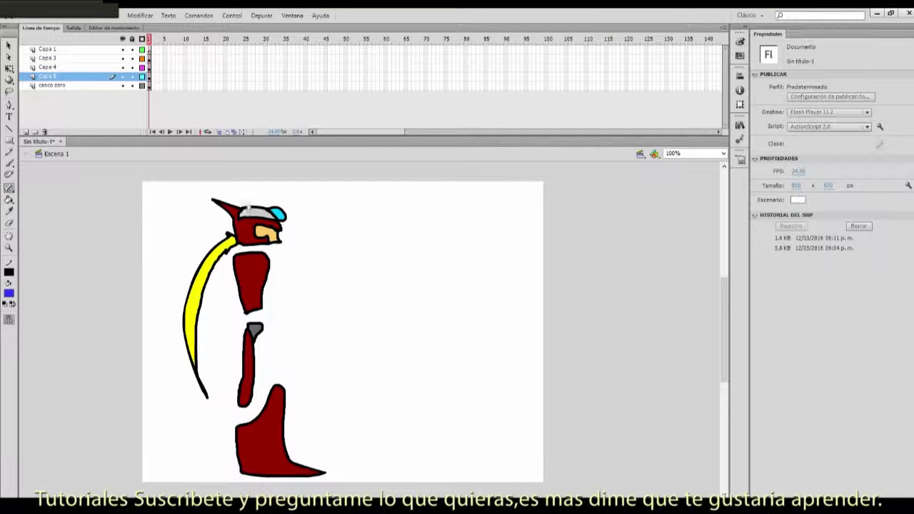
left_click(246, 208)
left_click(557, 285)
key("v")
Step: Set the document's script version to ActionScript 3.0
left_click(840, 128)
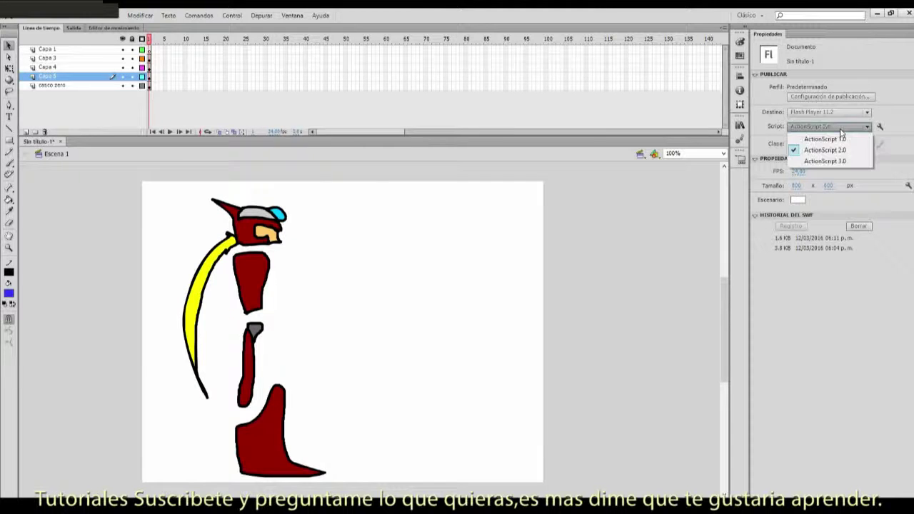
left_click(844, 130)
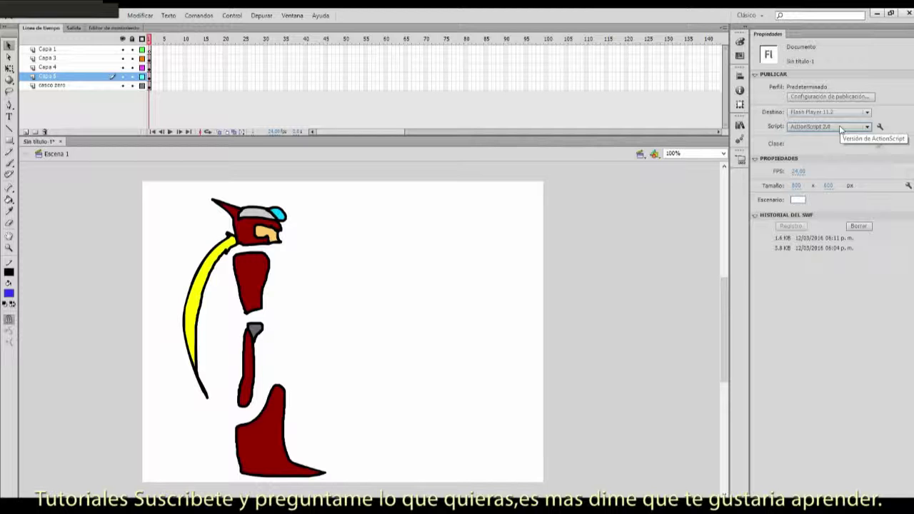
left_click(841, 127)
left_click(841, 162)
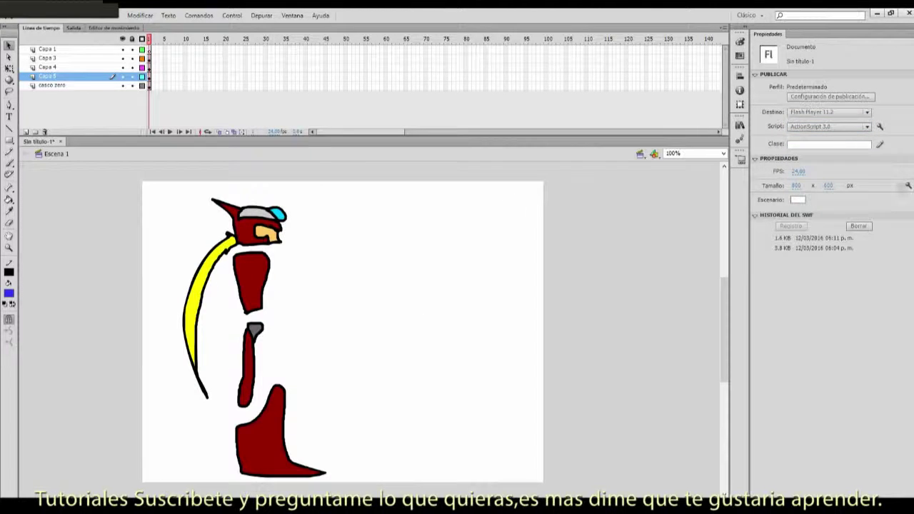
Step: Link the helmet, torso, leg and boot symbols with a chain of bones using the Bone tool
left_click(9, 189)
left_click_drag(257, 259, 254, 330)
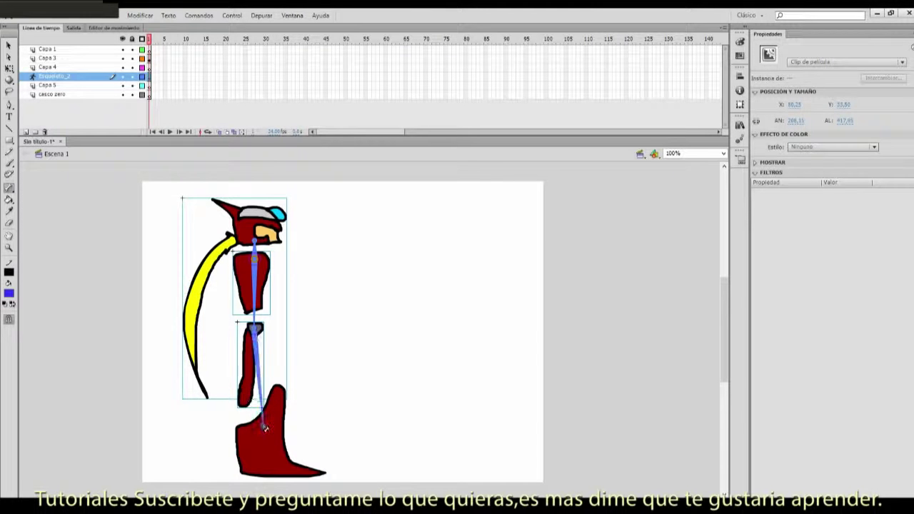
left_click_drag(255, 330, 253, 430)
left_click(244, 400)
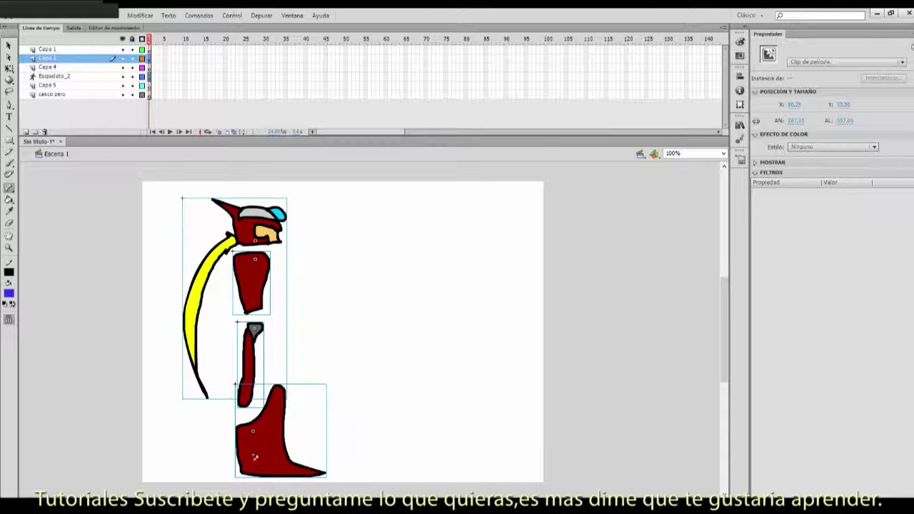
Step: Test the skeleton by tilting the helmet forward and swinging the boot and leg slightly backward
left_click(7, 46)
left_click(389, 282)
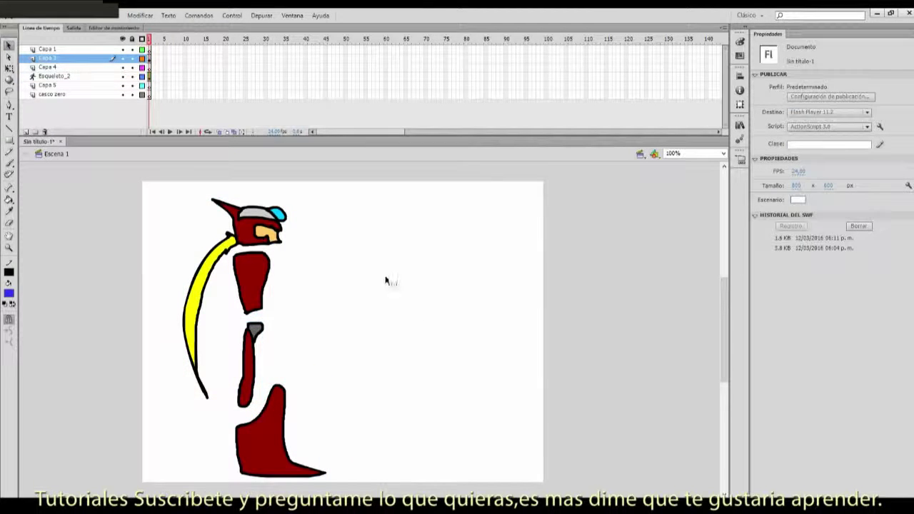
left_click_drag(257, 201, 254, 228)
left_click_drag(255, 385, 264, 424)
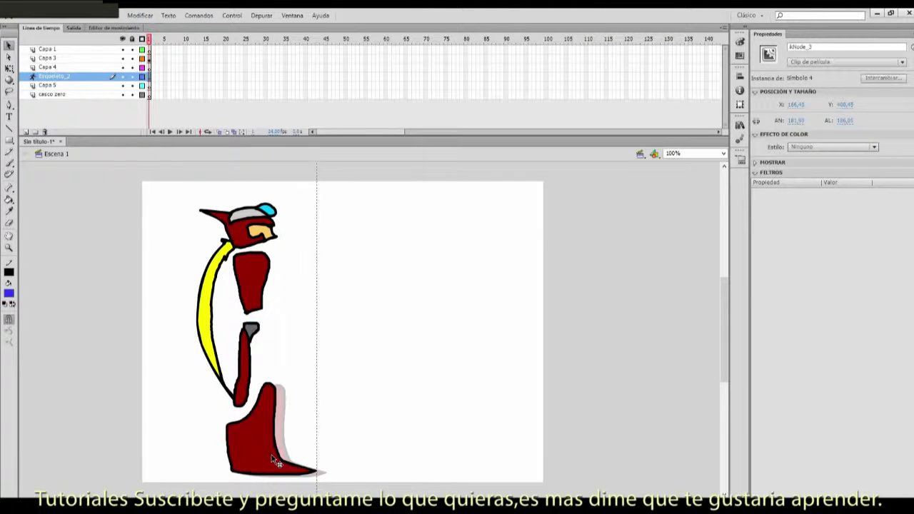
left_click(428, 444)
Step: Check the bone joints on the boot with the Bone tool and swing the boot and leg slightly forward
left_click(9, 187)
left_click(243, 434)
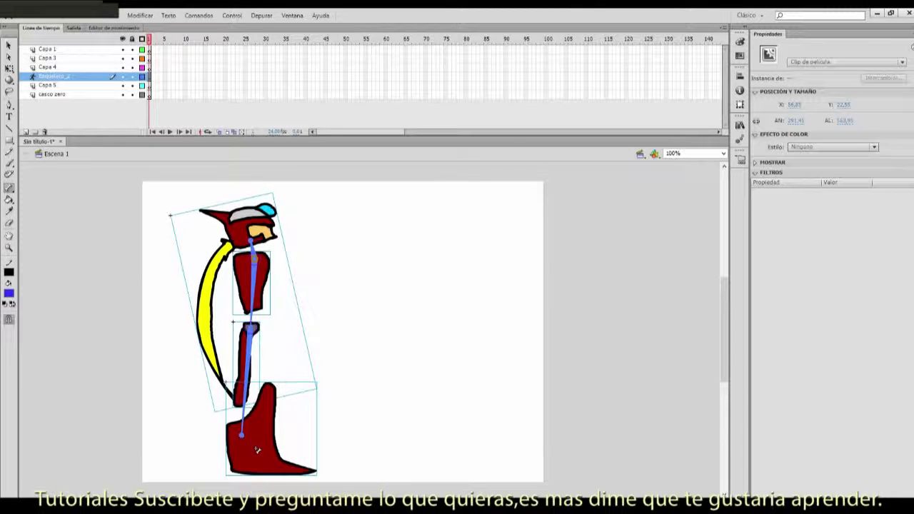
left_click(441, 384)
key("v")
mouse_move(278, 472)
left_mouse_down()
mouse_move(317, 454)
mouse_move(397, 371)
mouse_move(336, 435)
mouse_move(165, 480)
mouse_move(296, 418)
mouse_move(428, 385)
mouse_move(359, 448)
mouse_move(243, 485)
mouse_move(168, 477)
mouse_move(238, 487)
mouse_move(288, 476)
left_mouse_up()
left_click(356, 410)
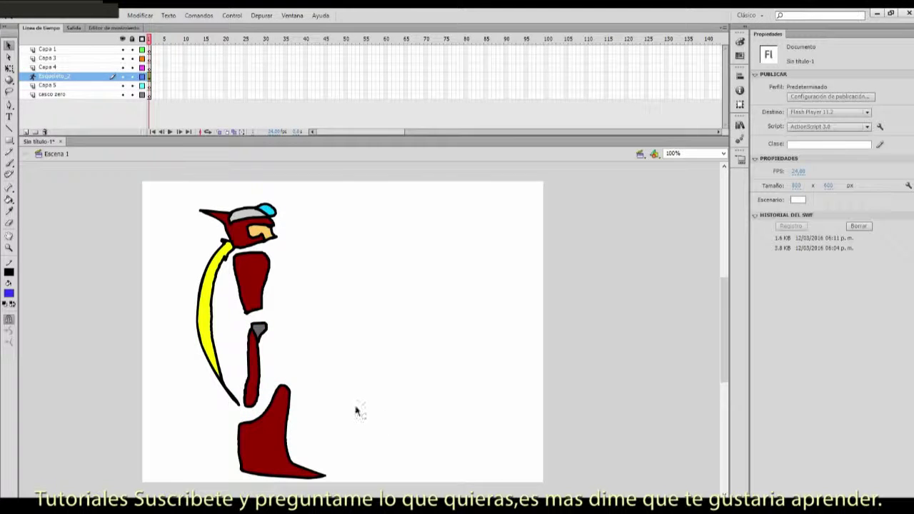
Step: Raise the boot artwork inside its symbol to overlap the leg, and swing the boot forward on the main scene
double_click(277, 420)
left_click(265, 432)
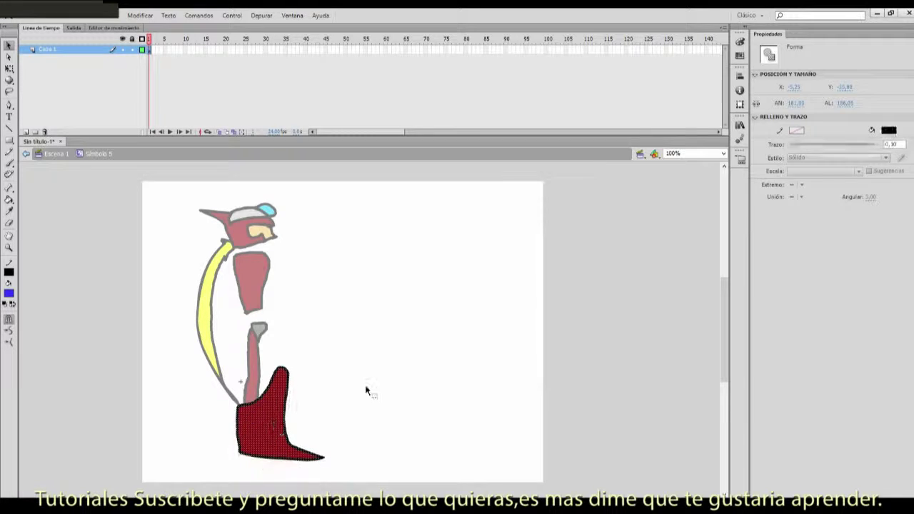
double_click(366, 391)
left_click(247, 439)
left_click(322, 444)
left_click(357, 443)
left_click_drag(275, 452, 287, 428)
left_click(357, 404)
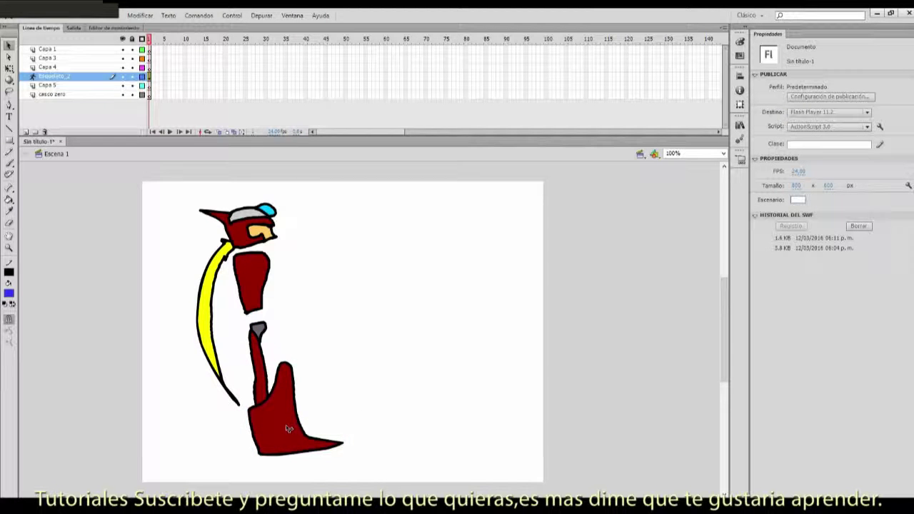
Step: Reopen the boot symbol, shift its artwork slightly higher against the leg, and return to the main scene
left_click(288, 420)
double_click(287, 426)
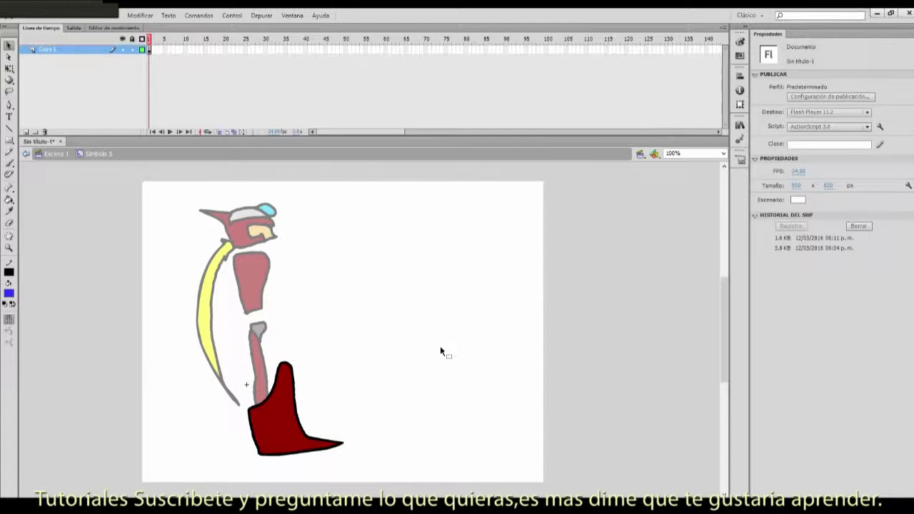
left_click(300, 428)
left_click_drag(285, 450, 598, 348)
left_click_drag(606, 314, 295, 435)
left_click(383, 381)
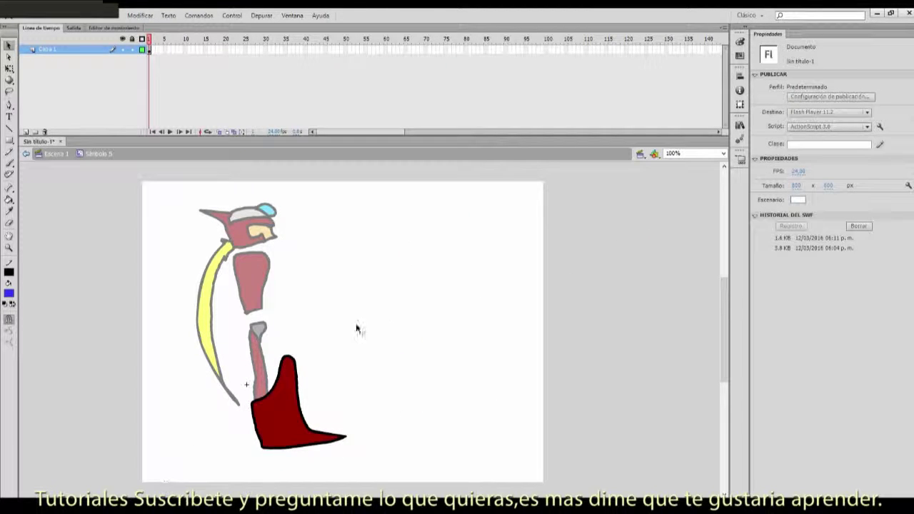
double_click(377, 306)
Step: Lower the torso artwork inside its symbol until it meets the top of the leg, and return to the main scene
left_click(324, 291)
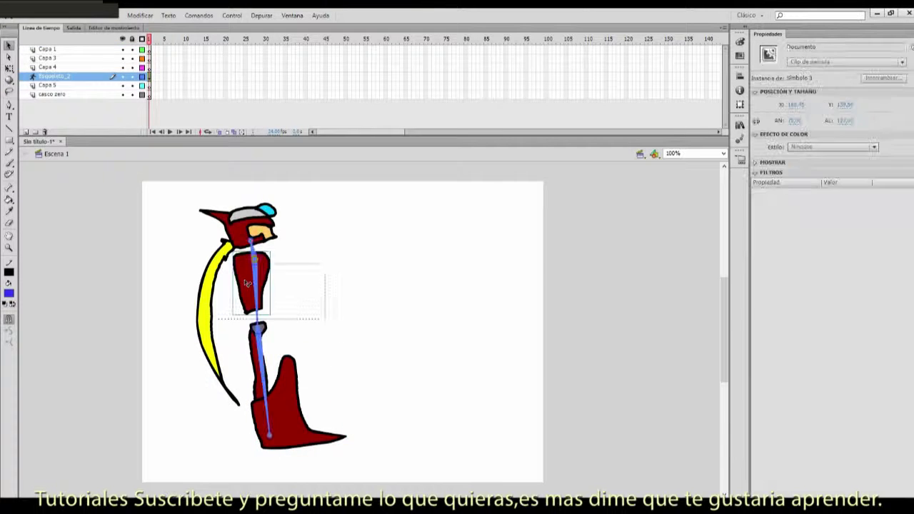
double_click(251, 282)
left_click_drag(255, 288, 261, 303)
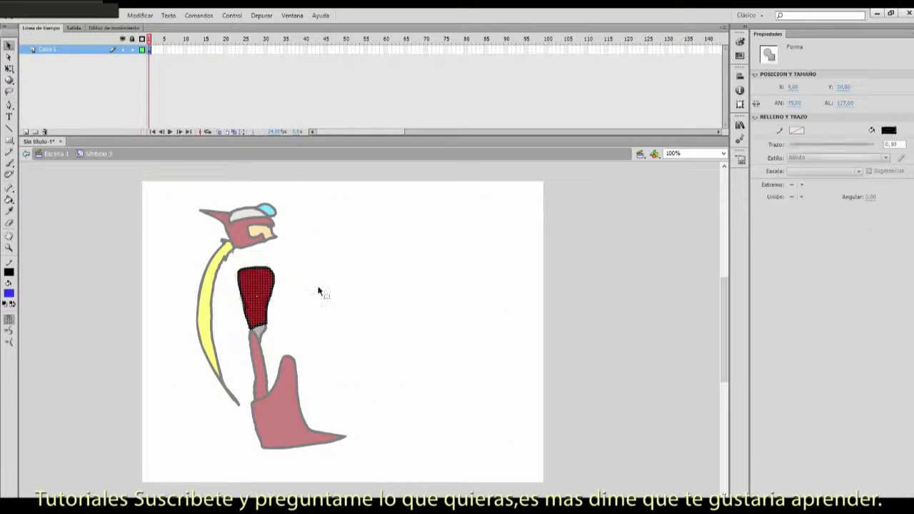
double_click(321, 292)
Step: Lower the helmet artwork inside its symbol onto the torso, and rotate the helmet upright on the main scene
double_click(257, 228)
left_click(257, 230)
left_click_drag(257, 230, 257, 251)
left_click(427, 259)
double_click(428, 265)
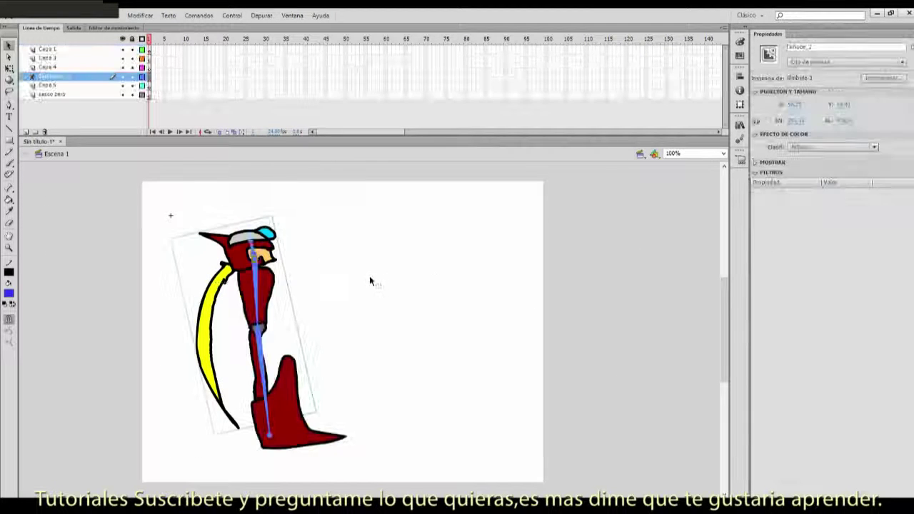
mouse_move(264, 257)
left_mouse_down()
mouse_move(258, 243)
mouse_move(269, 243)
left_mouse_up()
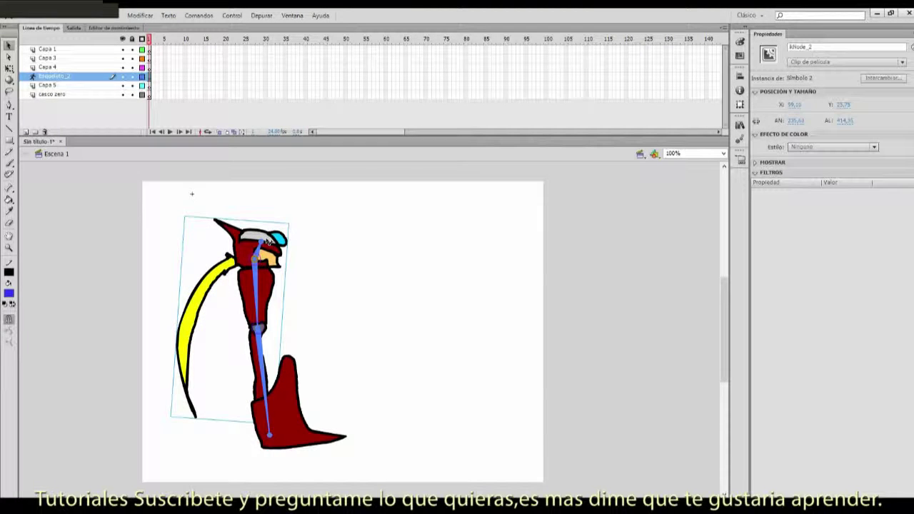
left_click(366, 369)
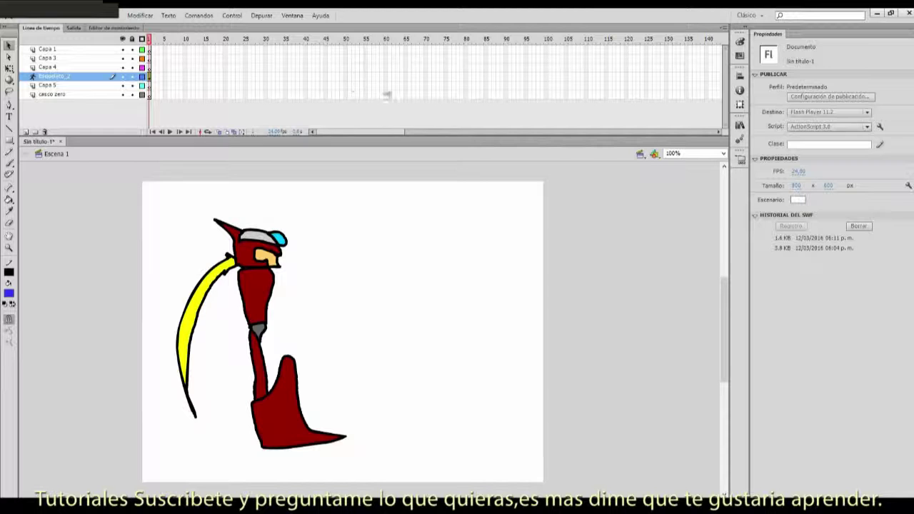
Step: Extend the Esqueleto_2 layer to frame 30 and insert a pose on that frame
right_click(265, 76)
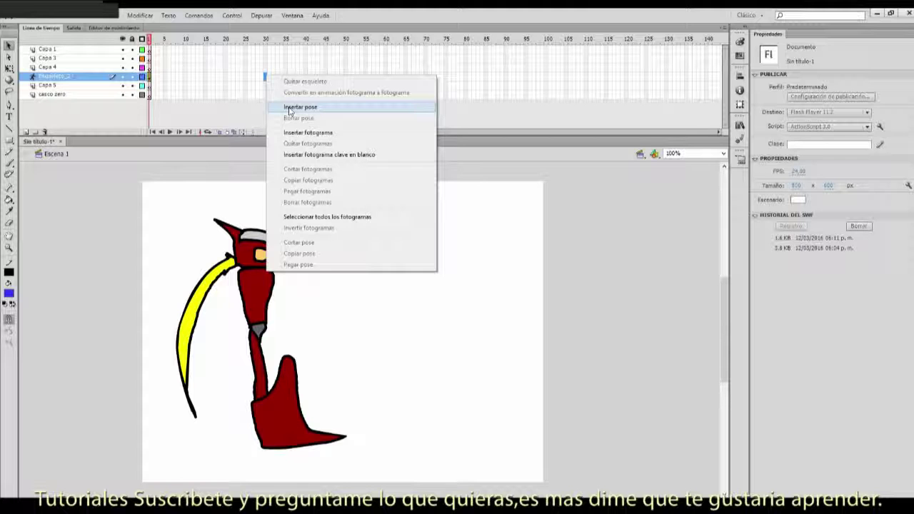
left_click(318, 136)
right_click(268, 82)
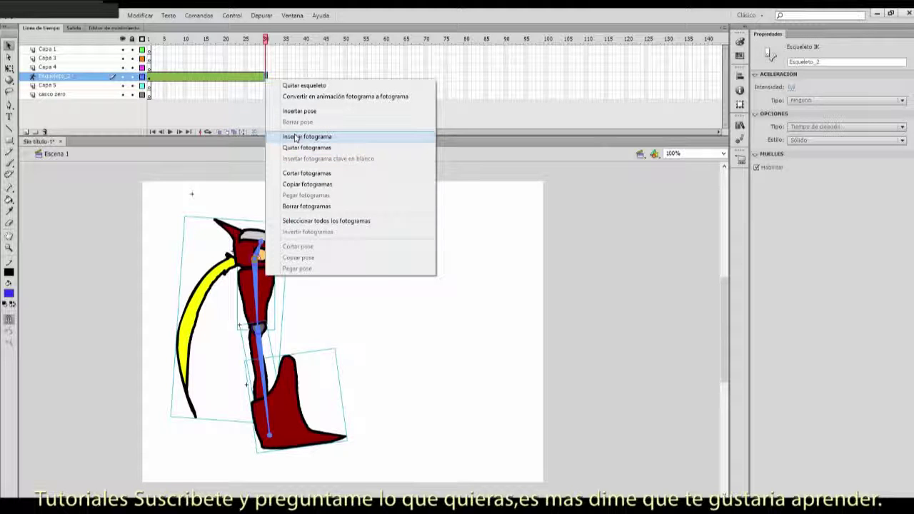
left_click(299, 113)
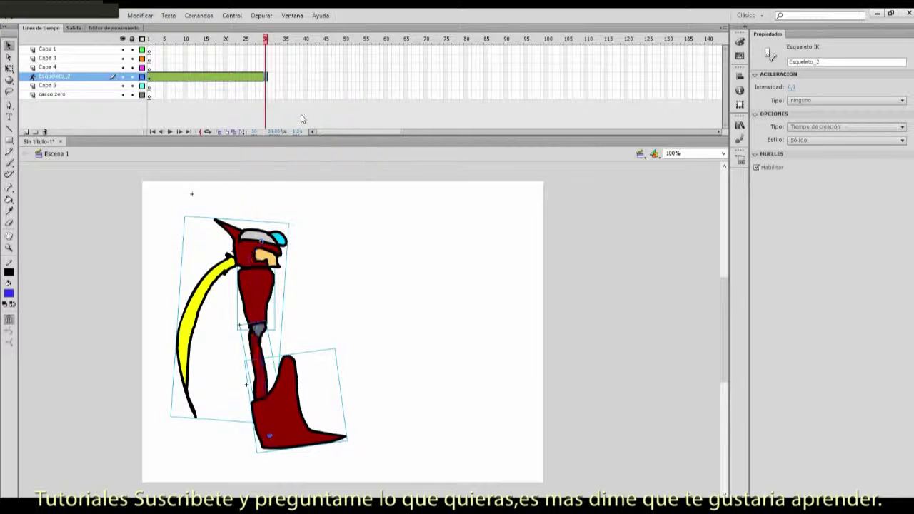
Step: Insert a pose at frame 11 with the helmet lowered forward and the boot tilted, and play the skeleton animation
right_click(189, 76)
left_click(233, 108)
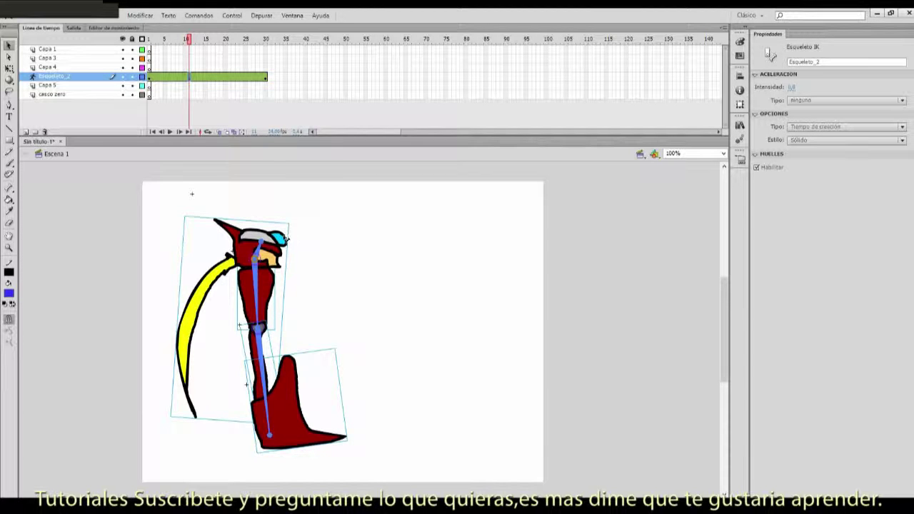
left_click_drag(285, 237, 302, 247)
mouse_move(327, 450)
left_mouse_down()
mouse_move(317, 449)
mouse_move(322, 454)
left_mouse_up()
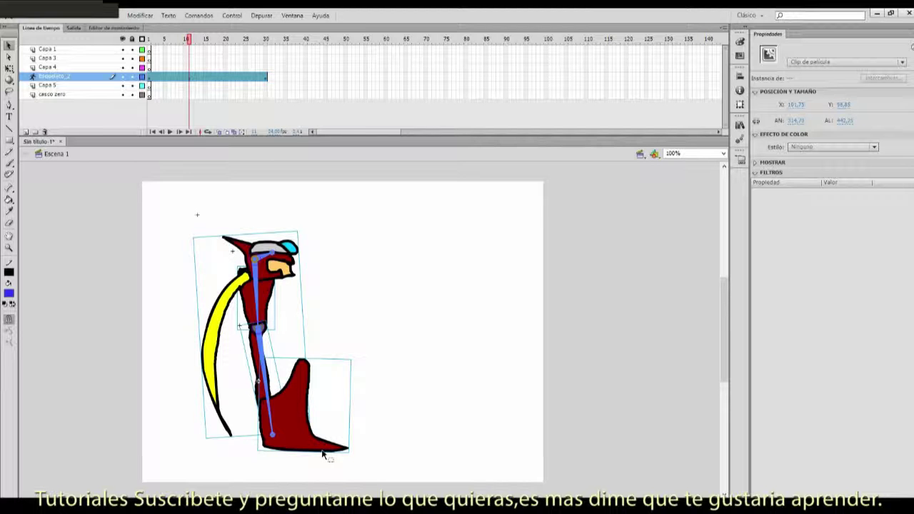
left_click(187, 41)
key("Return")
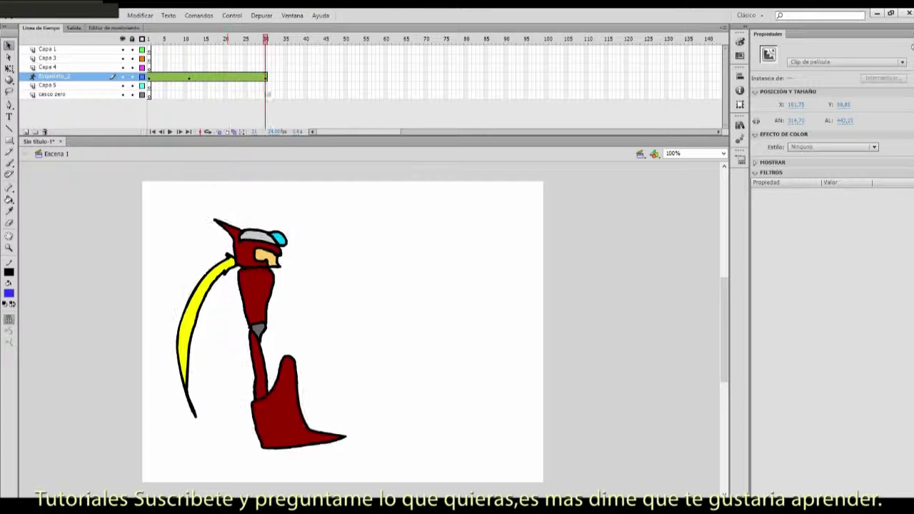
left_click(166, 113)
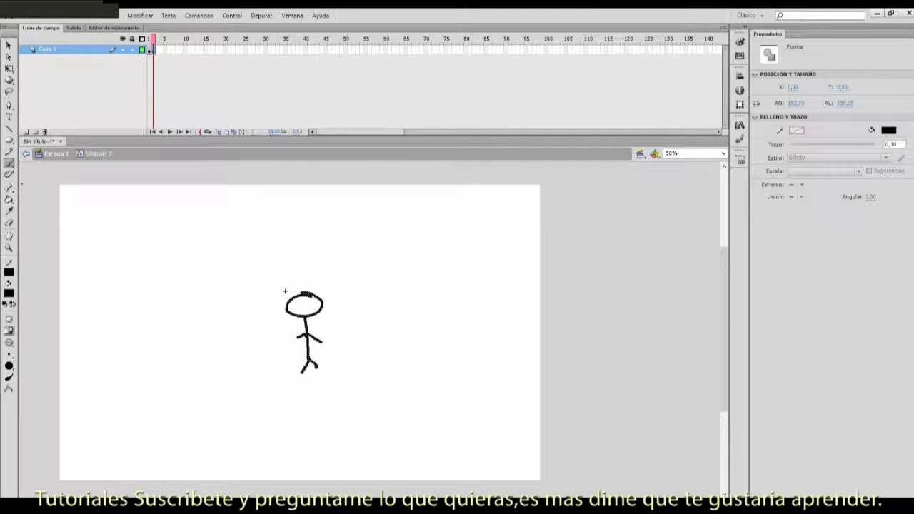
Step: Erase the stick figure's arms and legs on frame 2 of its symbol, keeping the head and body
left_click(9, 222)
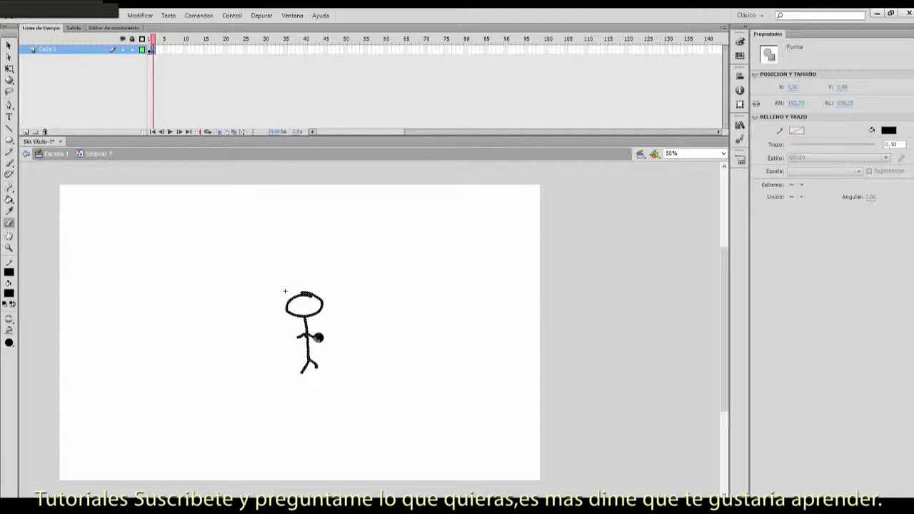
left_click_drag(315, 334, 303, 337)
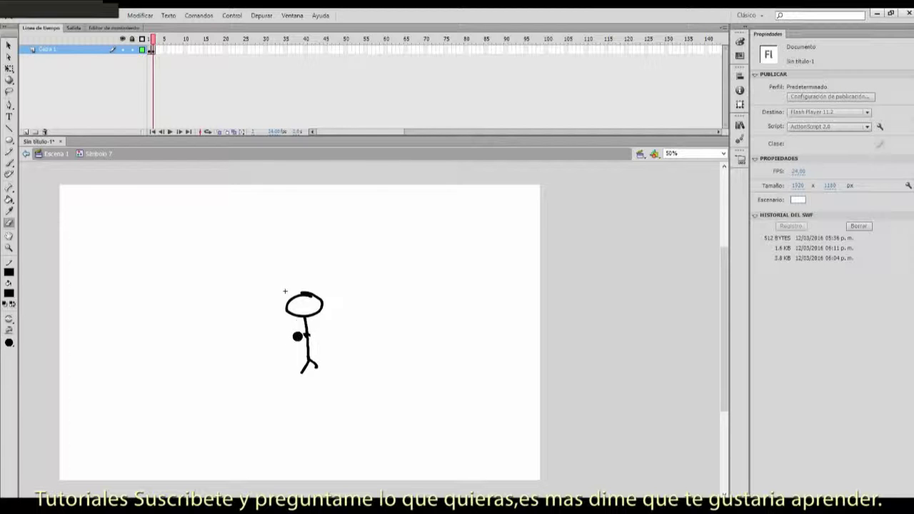
left_click_drag(310, 367, 301, 374)
Step: Repeat the limbless stick figure in consecutive keyframes up to frame 7, with the Brush tool ready for drawing
key("b")
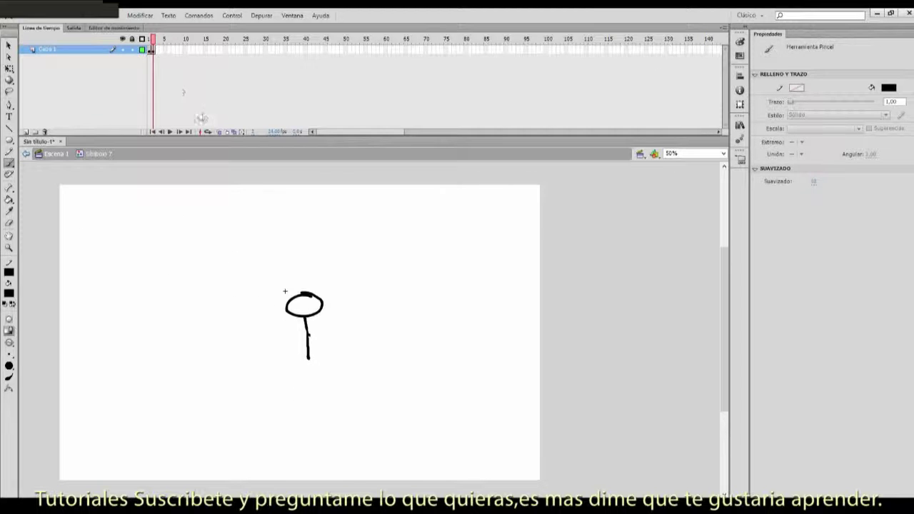
key("F6")
key("F6")
key("F6")
key("F6")
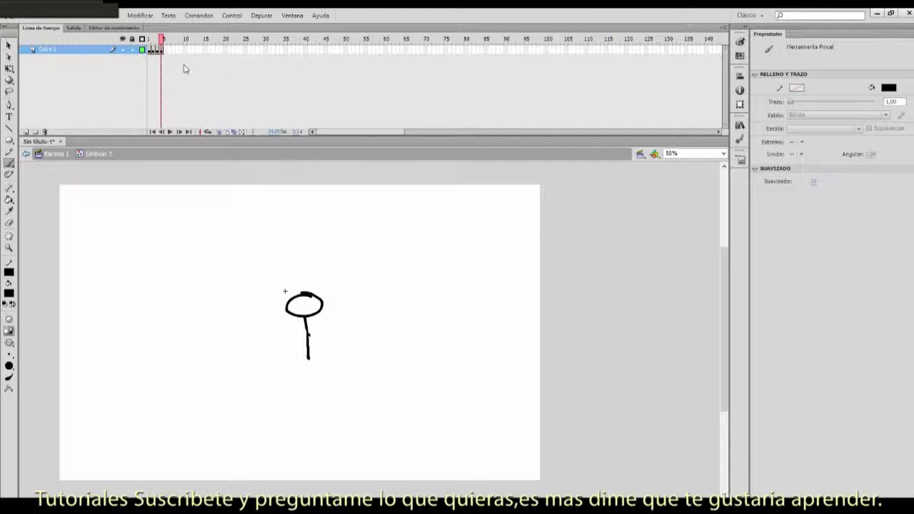
key("F6")
Step: Enable onion skinning and brush new arm and leg positions on frames 2 and 3, using the faint previous pose as a guide
left_click(223, 132)
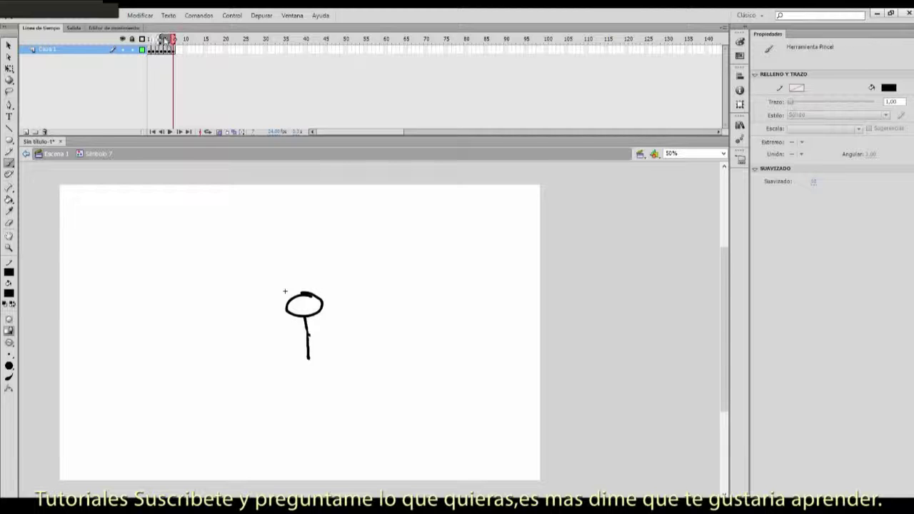
left_click(172, 39)
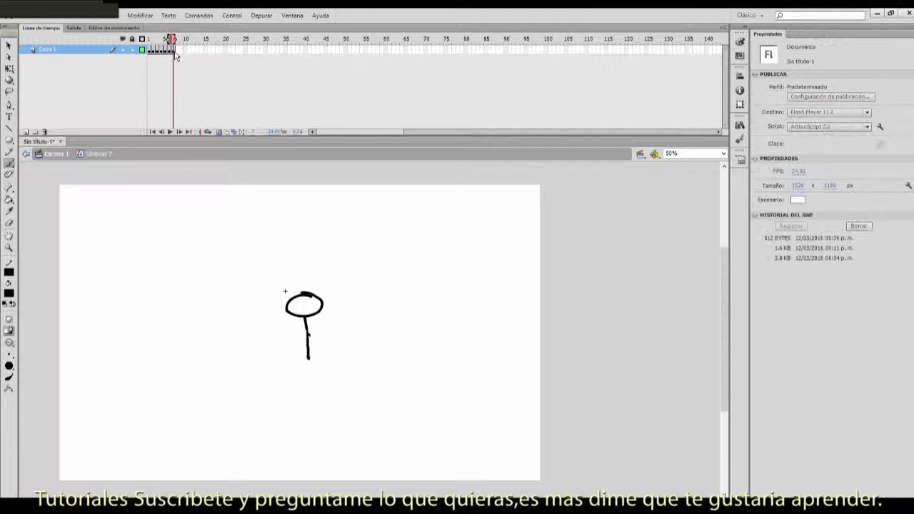
left_click(152, 50)
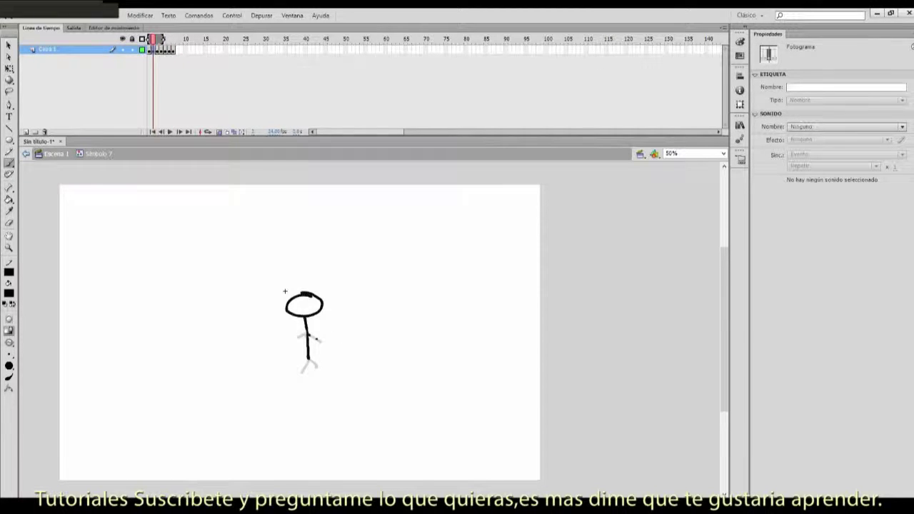
left_click_drag(295, 333, 314, 335)
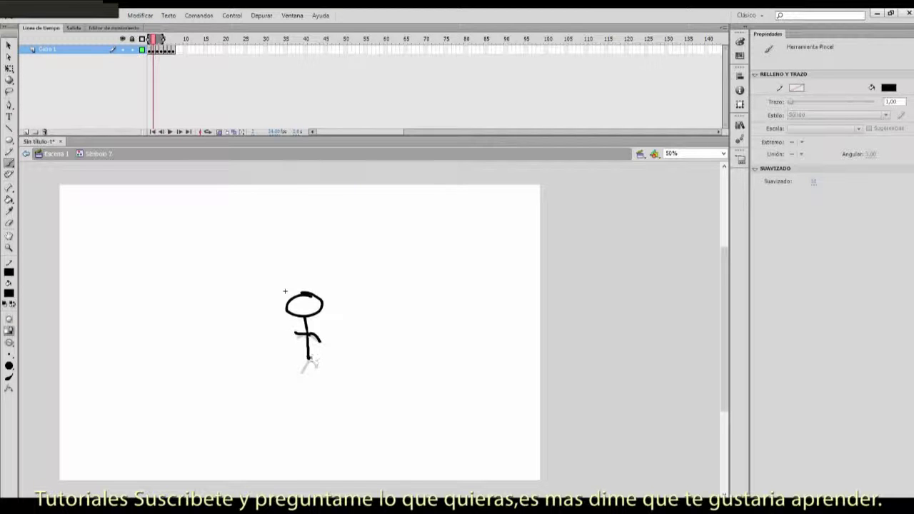
key("period")
left_click_drag(306, 326, 306, 336)
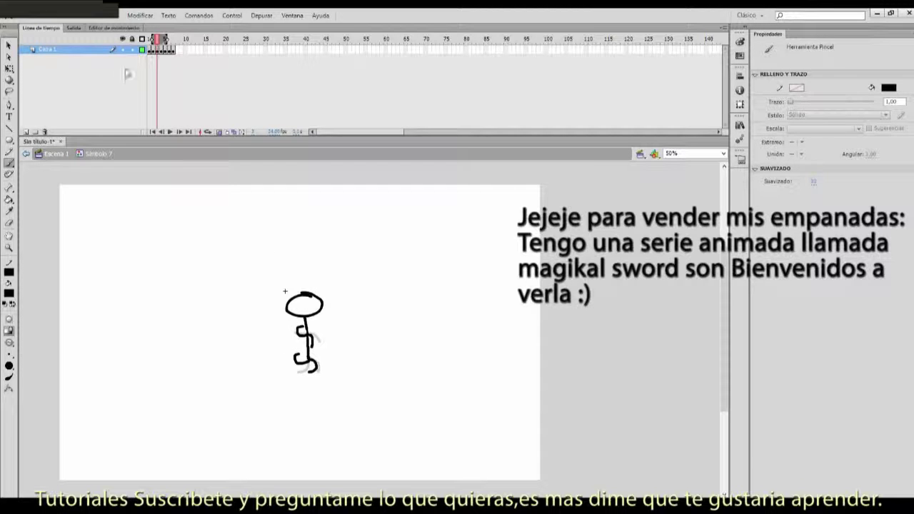
Step: Brush the next walking positions of the stick figure's arms and legs on frames 4 and 5
key("period")
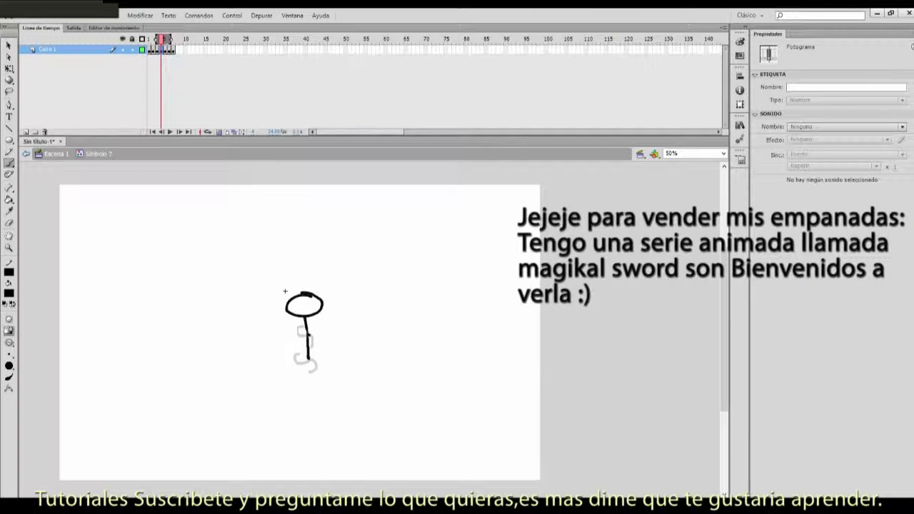
left_click_drag(296, 329, 307, 335)
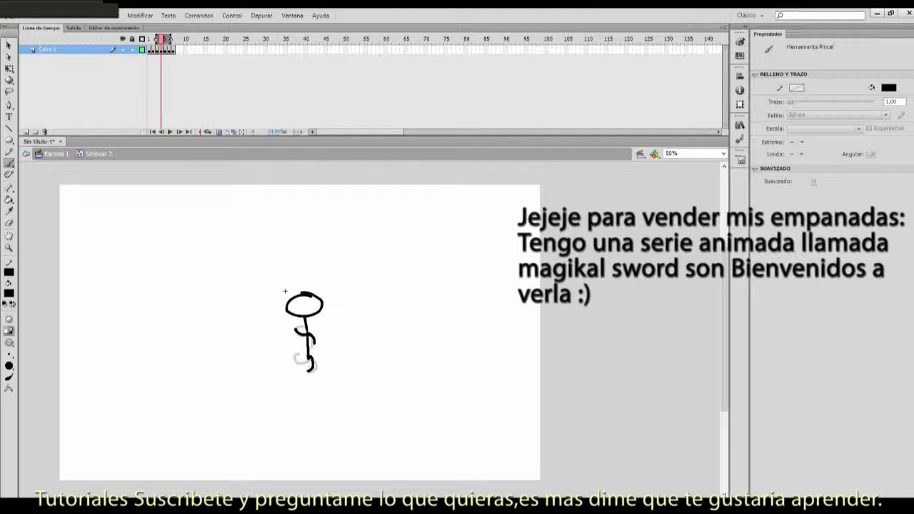
key("F6")
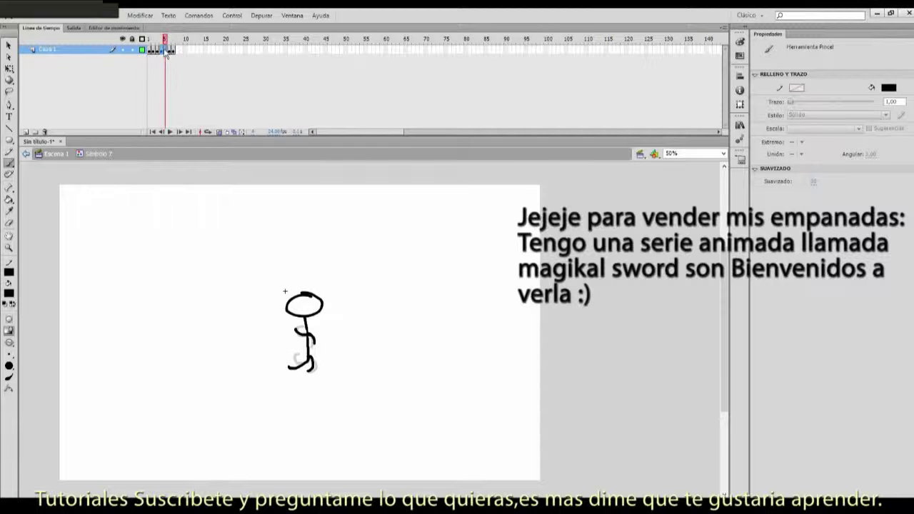
key("period")
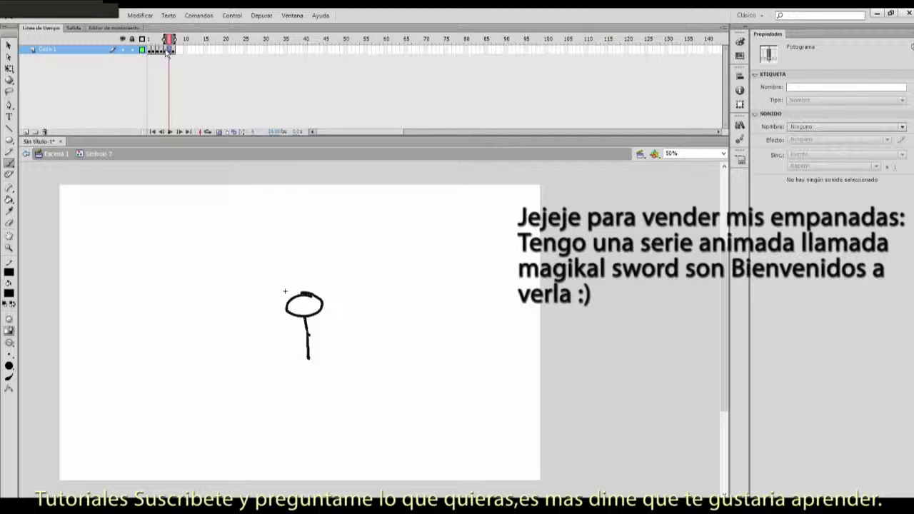
left_click_drag(306, 332, 315, 346)
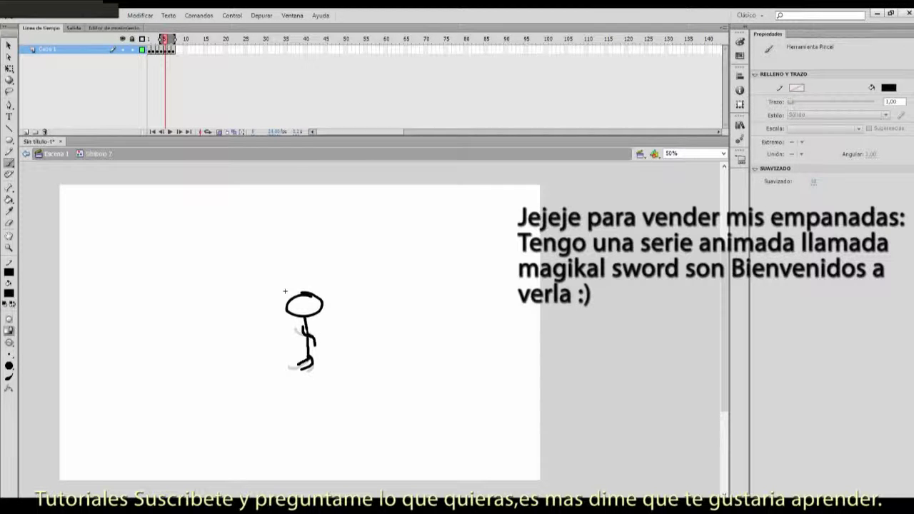
Step: Brush the final walking positions of the stick figure's arms and legs on frames 6 and 7
left_click(168, 50)
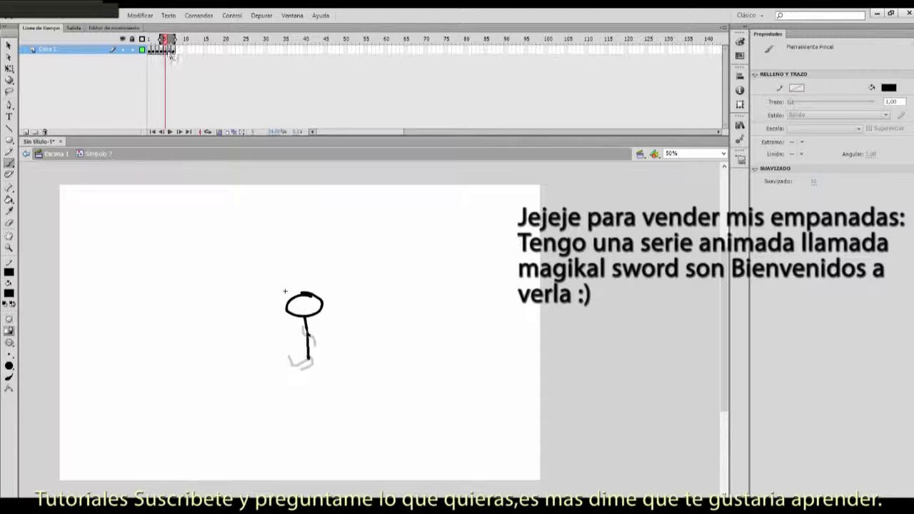
mouse_move(293, 350)
left_mouse_down()
mouse_move(307, 357)
mouse_move(301, 369)
left_mouse_up()
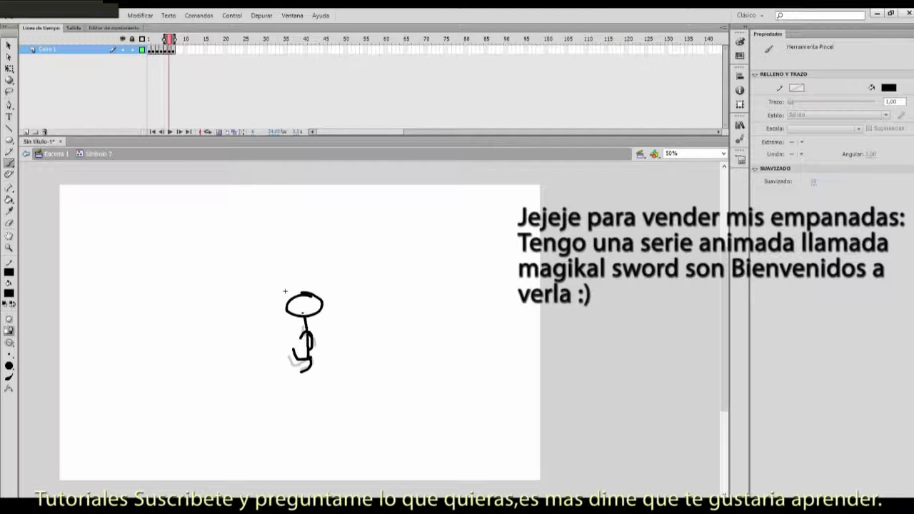
left_click(172, 50)
left_click_drag(317, 332, 309, 336)
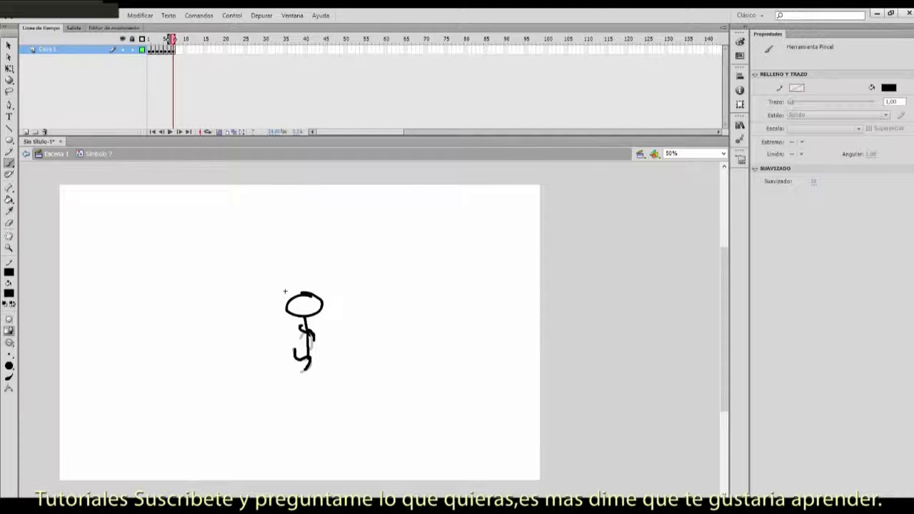
Step: Turn off onion skinning and scrub through the drawn frames to review the walk
left_click(219, 132)
mouse_move(180, 64)
left_mouse_down()
mouse_move(142, 66)
mouse_move(174, 72)
mouse_move(161, 74)
left_mouse_up()
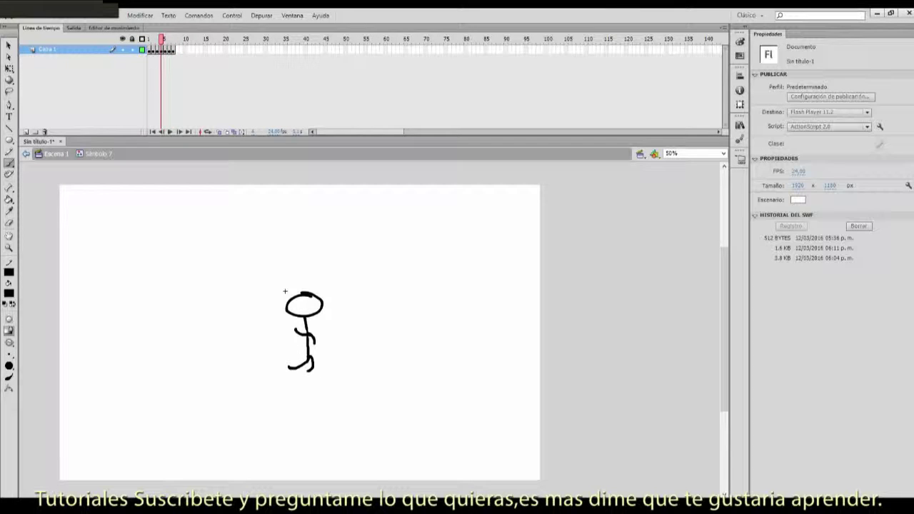
left_click(9, 47)
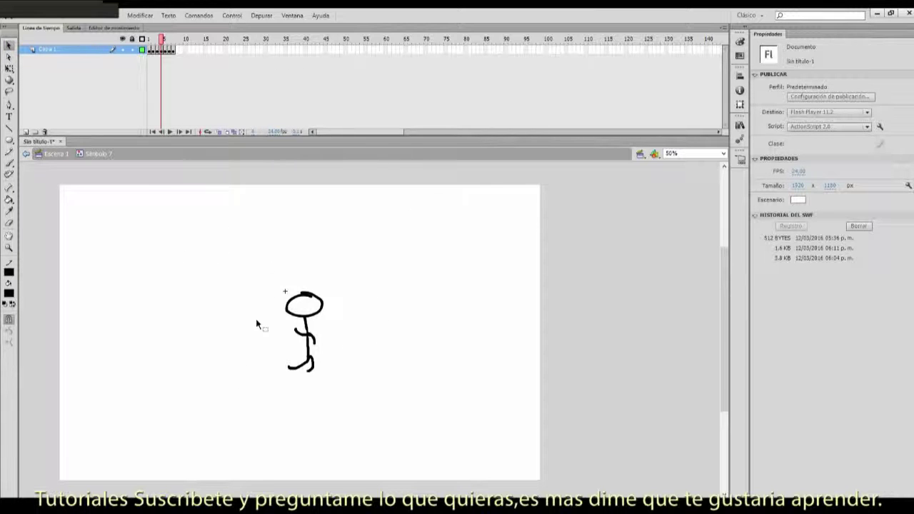
Step: Return to the main scene, select the stick figure instance, and scrub the timeline to check its looping frames
double_click(441, 253)
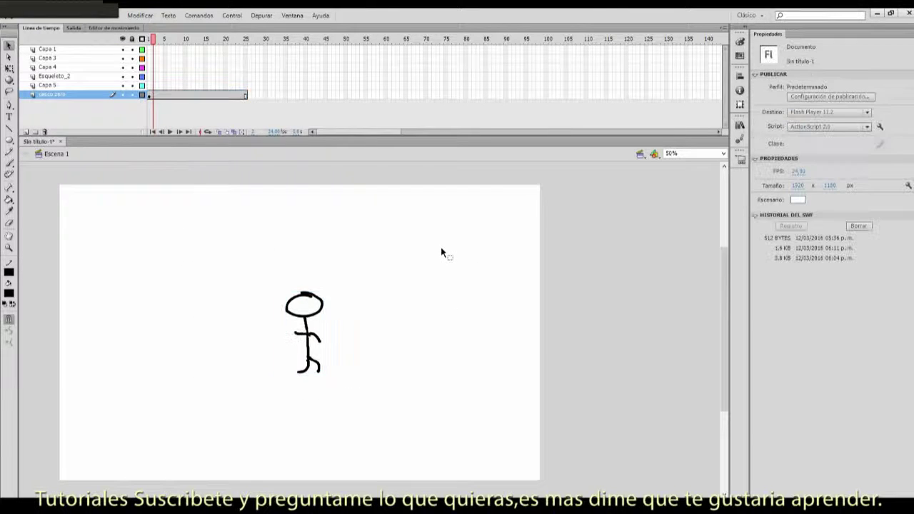
left_click(314, 314)
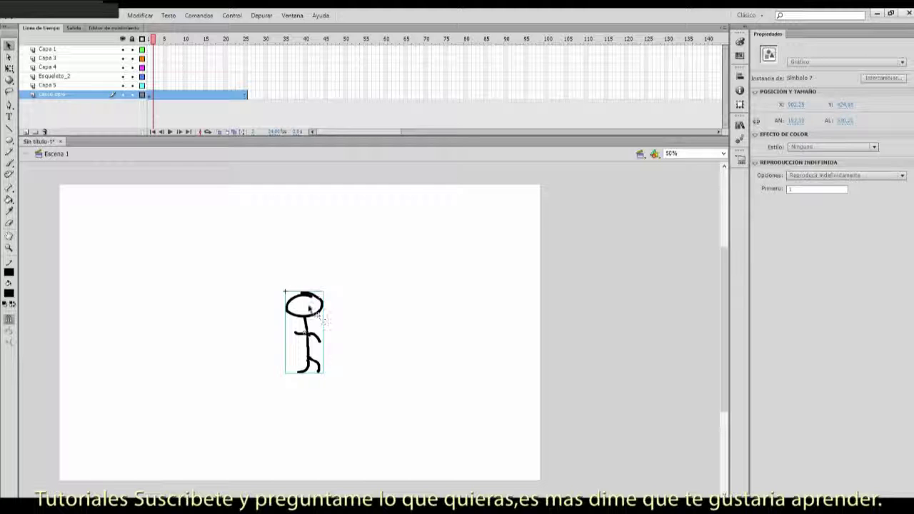
mouse_move(159, 41)
left_mouse_down()
mouse_move(190, 44)
mouse_move(174, 49)
left_mouse_up()
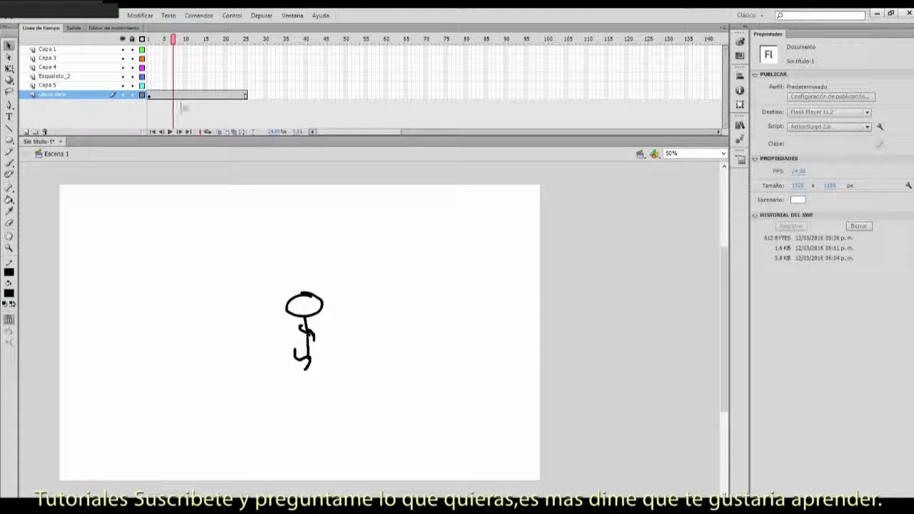
Step: Create a classic tween on the casco zero layer and add a keyframe at frame 25 with the stick figure moved toward the stage's right side
left_click(183, 97)
right_click(183, 97)
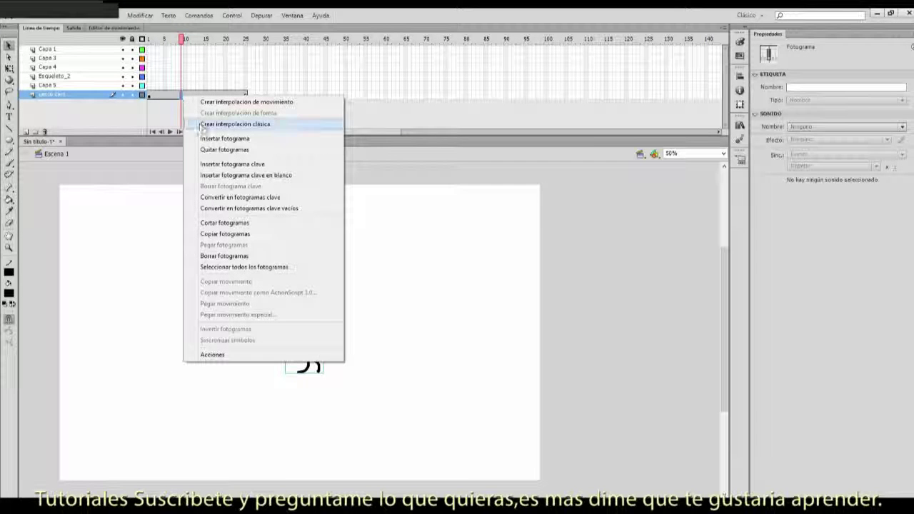
left_click(230, 124)
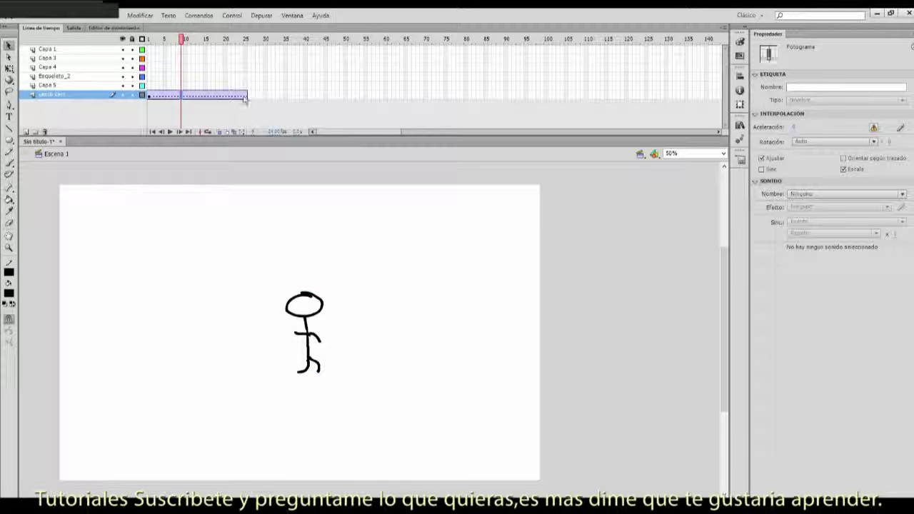
right_click(245, 98)
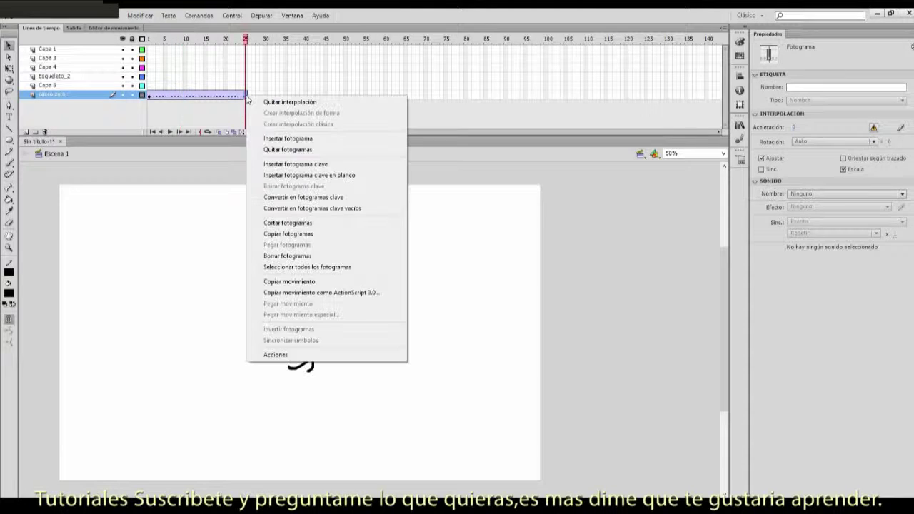
left_click(293, 164)
left_click_drag(322, 316, 472, 318)
Step: Play the walking tween from the first frame, test the movie in the preview window, and close the preview
left_click_drag(250, 40, 150, 53)
key("Return")
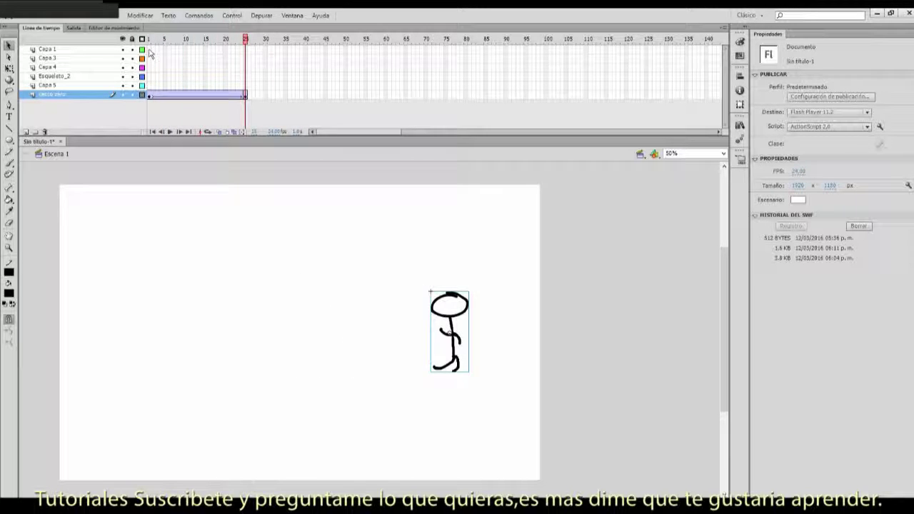
key("ctrl+Return")
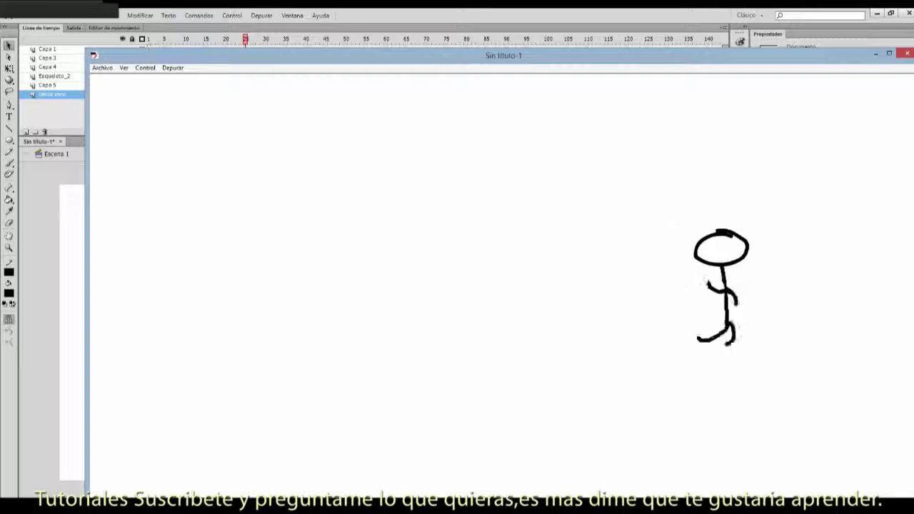
left_click(906, 53)
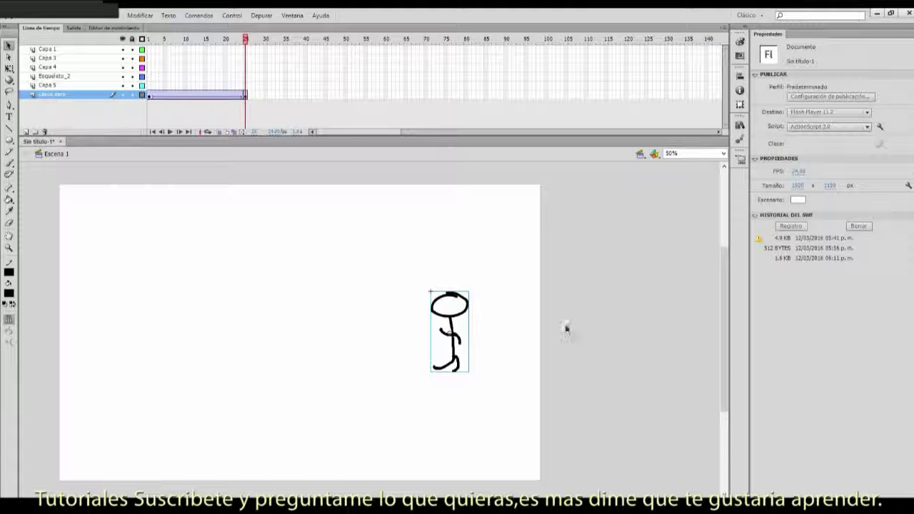